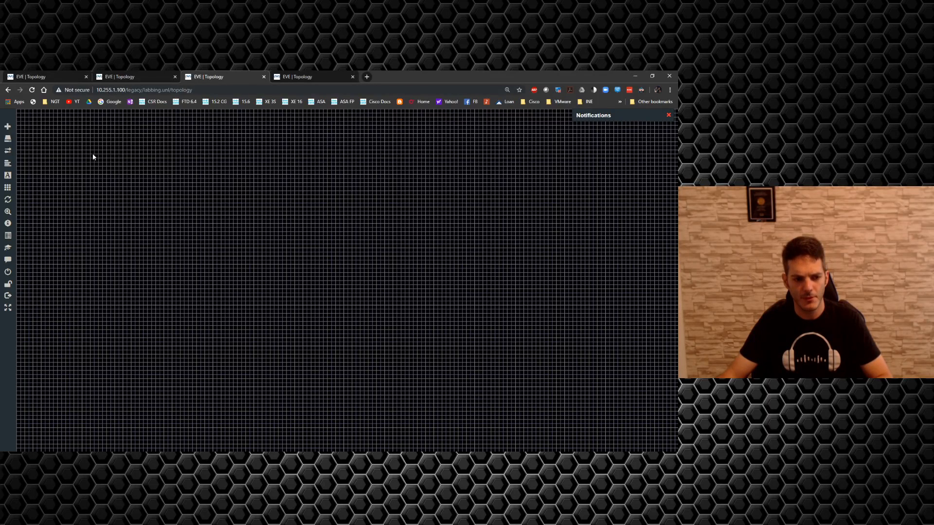
# Step: Look over the existing vpn.unl lab topology in the other EVE page and return to the empty labbing.unl canvas
pyautogui.moveTo(11, 247)
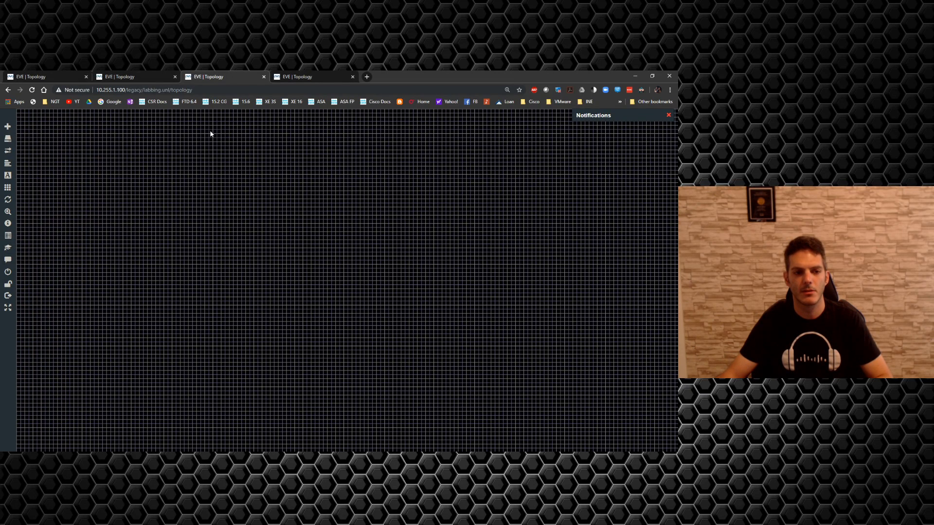
pyautogui.click(287, 77)
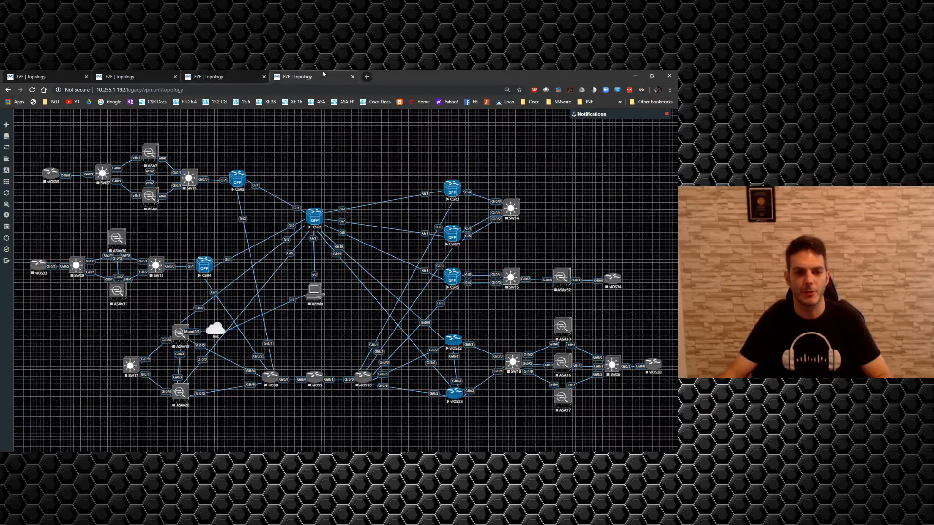
pyautogui.moveTo(10, 166)
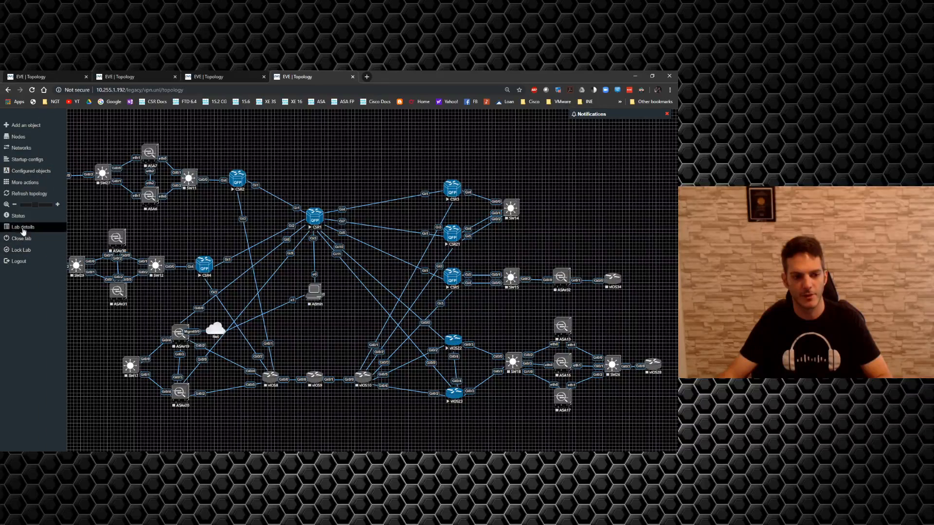
pyautogui.click(214, 77)
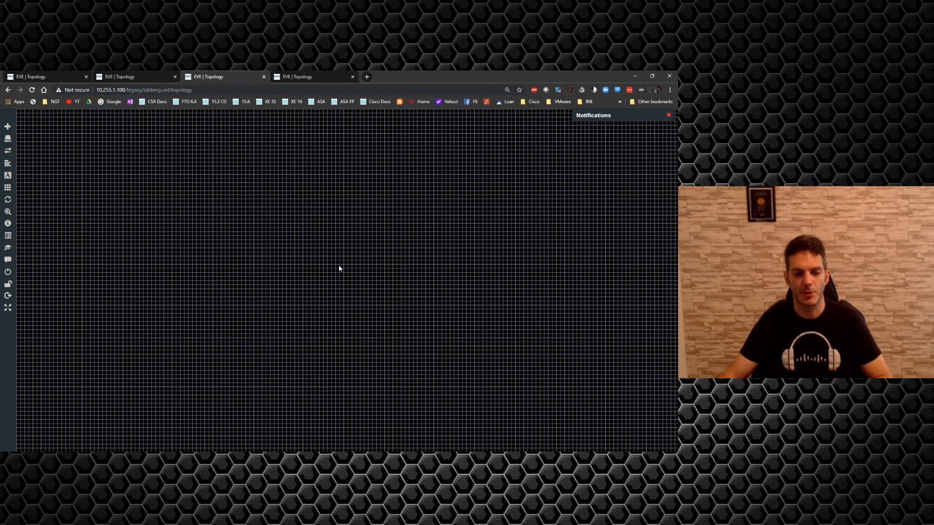
pyautogui.scroll(2, 339, 268)
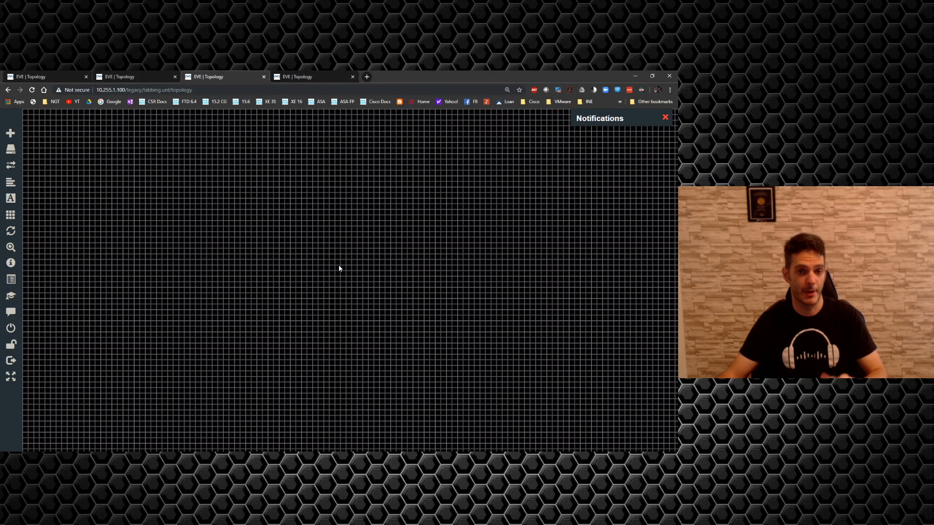
pyautogui.hotkey('ctrl', '-')
pyautogui.hotkey('ctrl', '-')
pyautogui.hotkey('ctrl', '-')
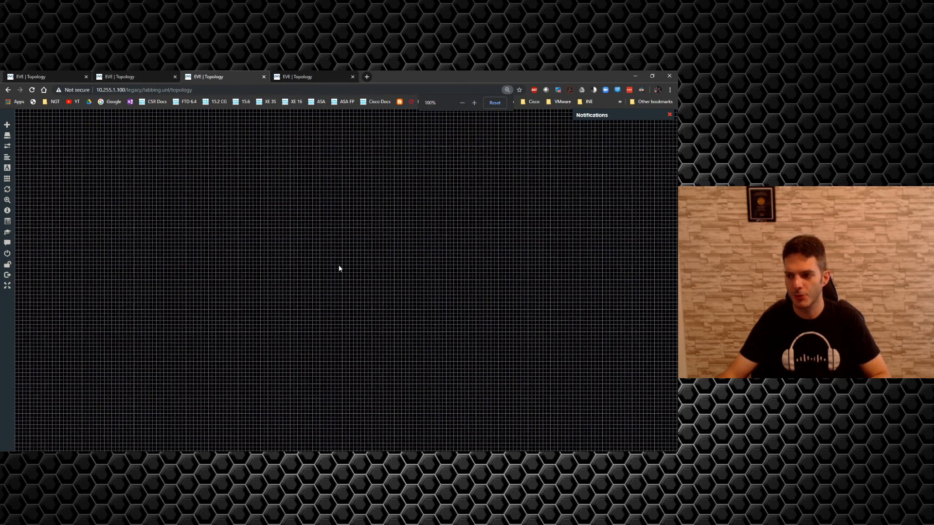
pyautogui.hotkey('ctrl', '+')
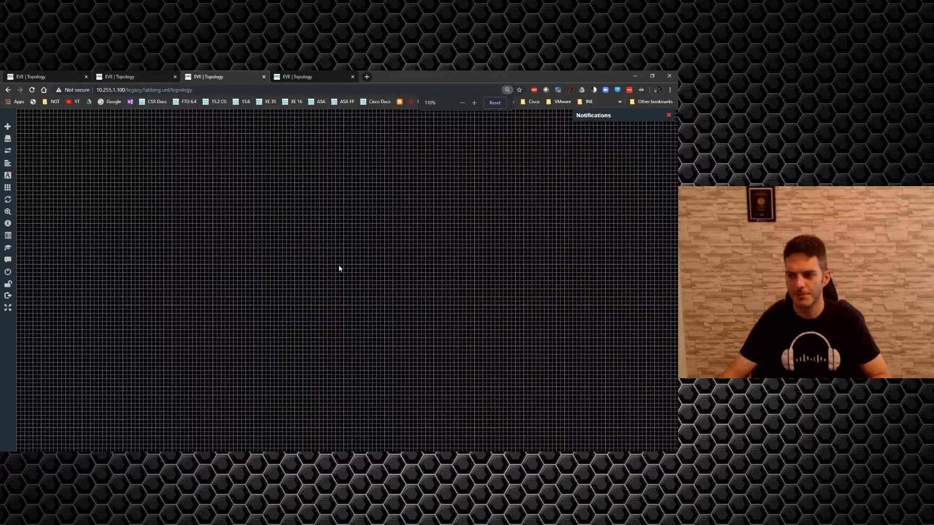
pyautogui.hotkey('ctrl', '+')
pyautogui.hotkey('ctrl', '+')
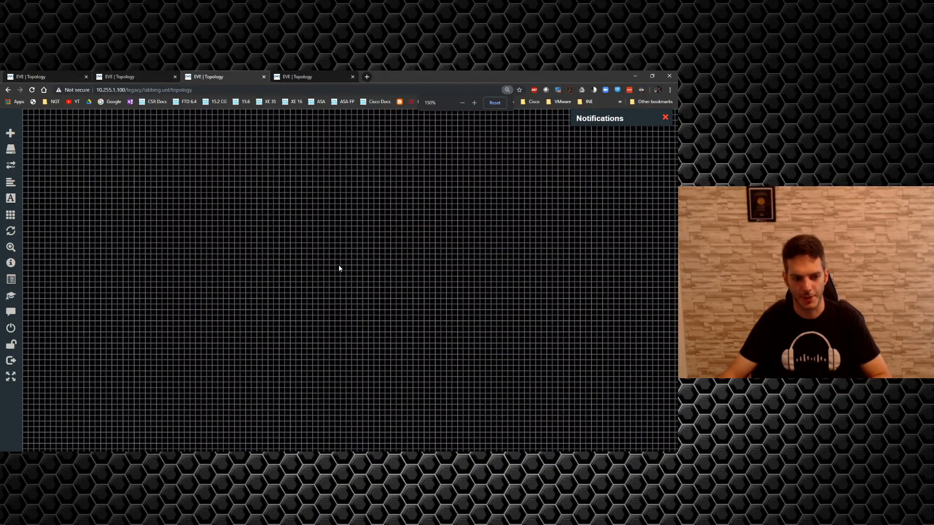
pyautogui.click(339, 268)
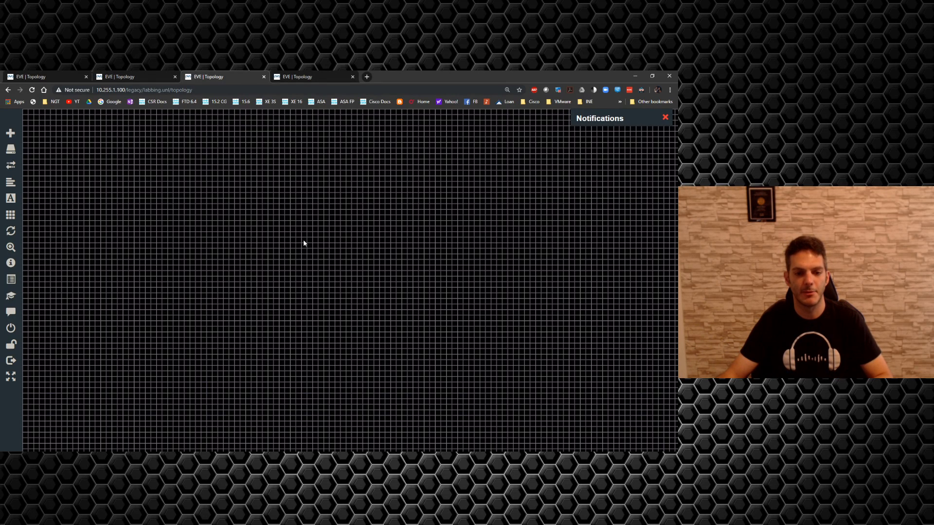
pyautogui.hotkey('ctrl', '-')
pyautogui.hotkey('ctrl', '-')
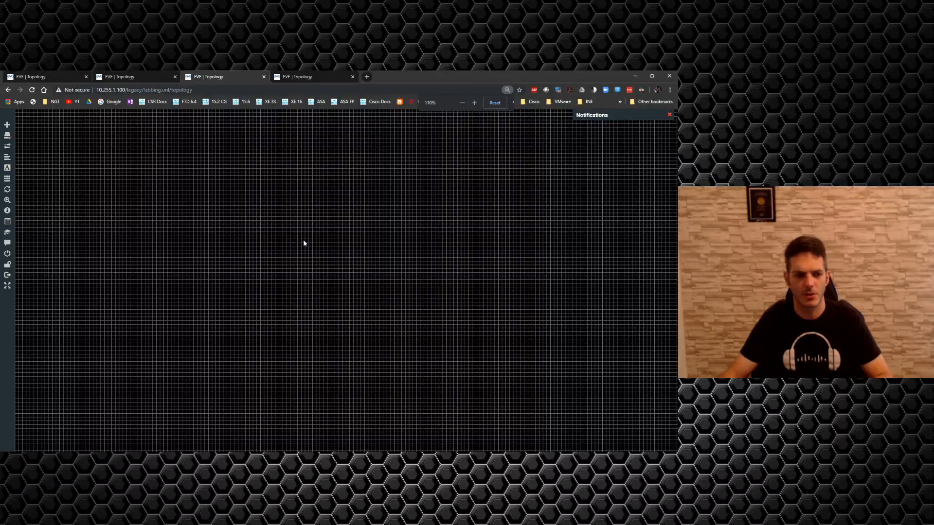
pyautogui.hotkey('ctrl', '+')
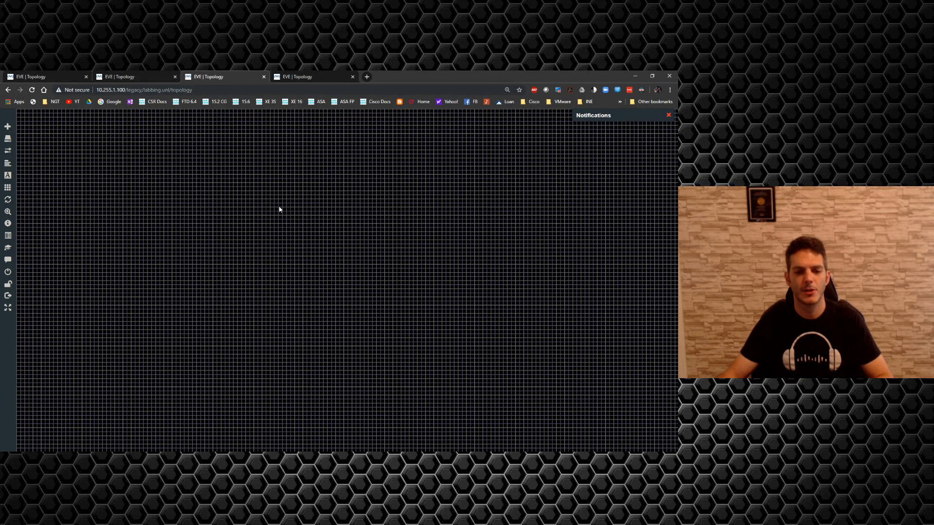
pyautogui.rightClick(220, 215)
pyautogui.click(244, 232)
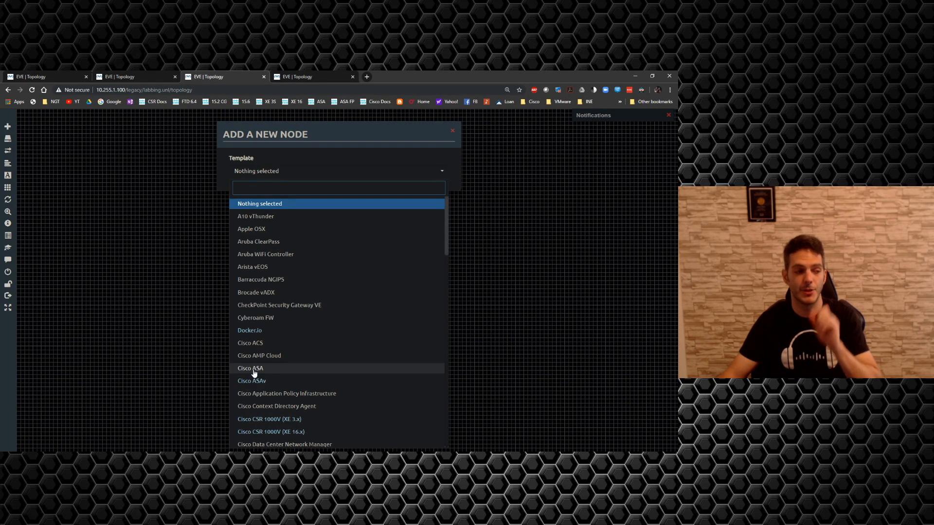
pyautogui.click(502, 345)
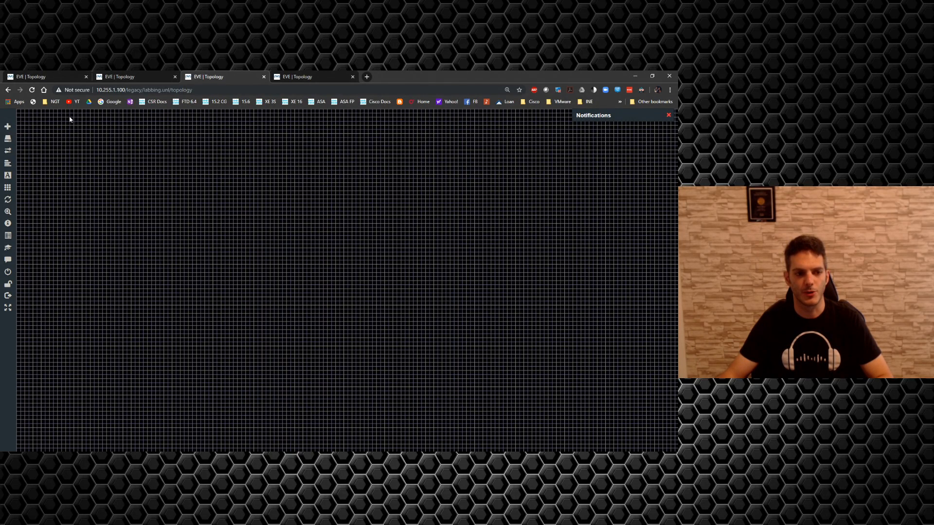
# Step: Close the lab to the file manager and view the blank form for adding a new lab without saving
pyautogui.click(18, 275)
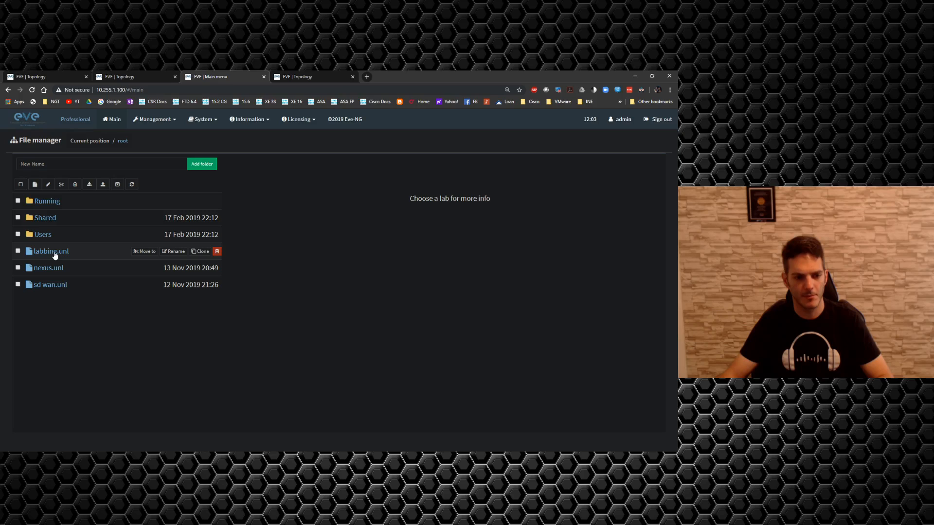
pyautogui.click(35, 185)
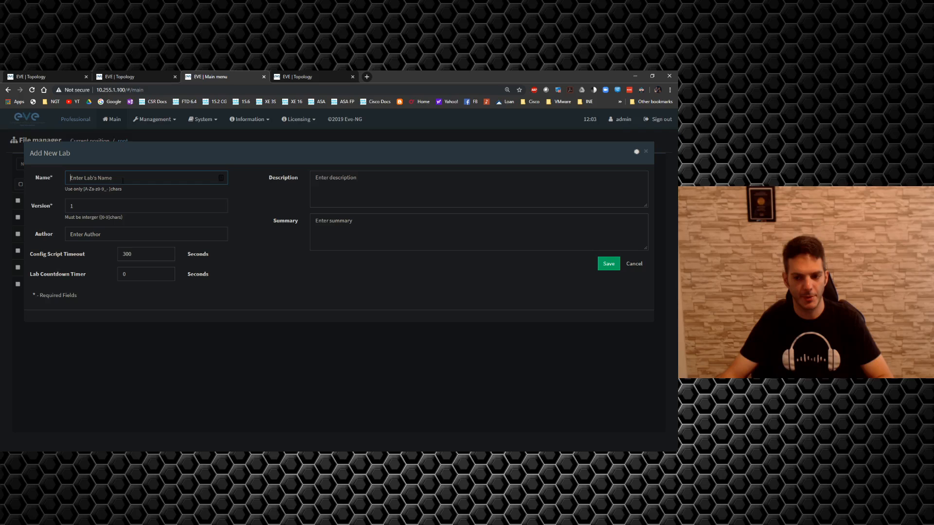
pyautogui.click(646, 152)
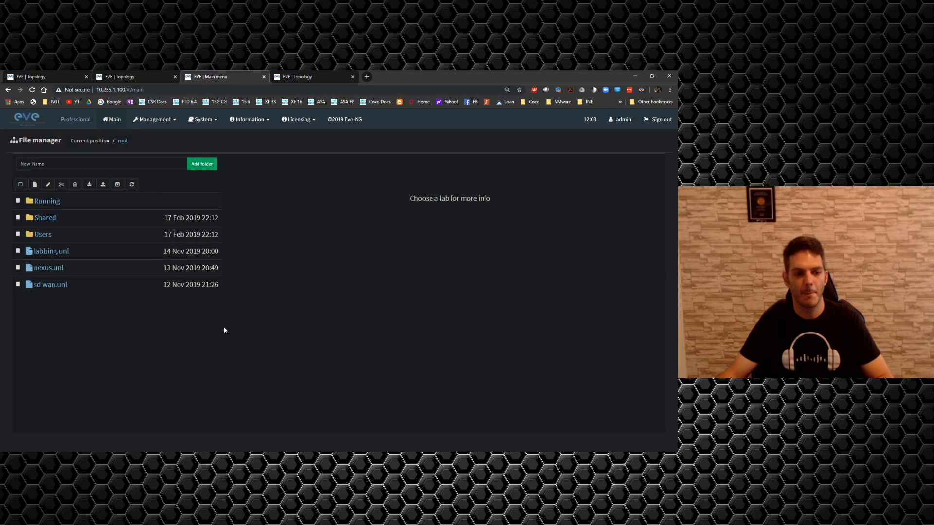
# Step: Open the labbing.unl lab from the file manager
pyautogui.click(39, 253)
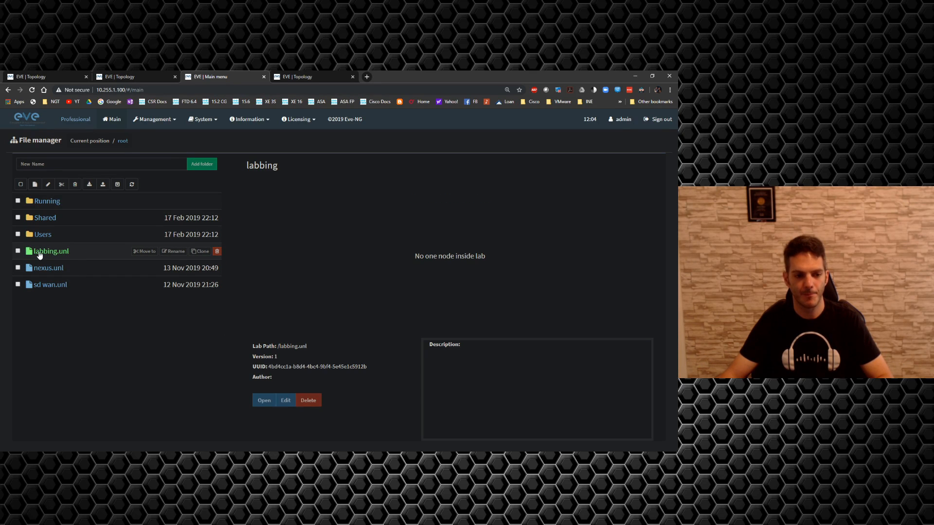
pyautogui.click(269, 400)
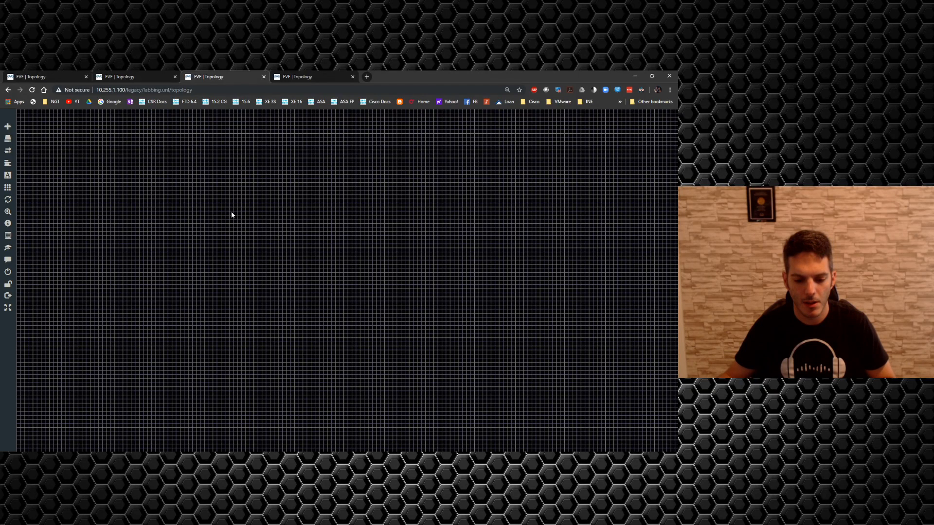
# Step: Add five Cisco ASA nodes with 8 Ethernets each to the empty topology
pyautogui.rightClick(262, 193)
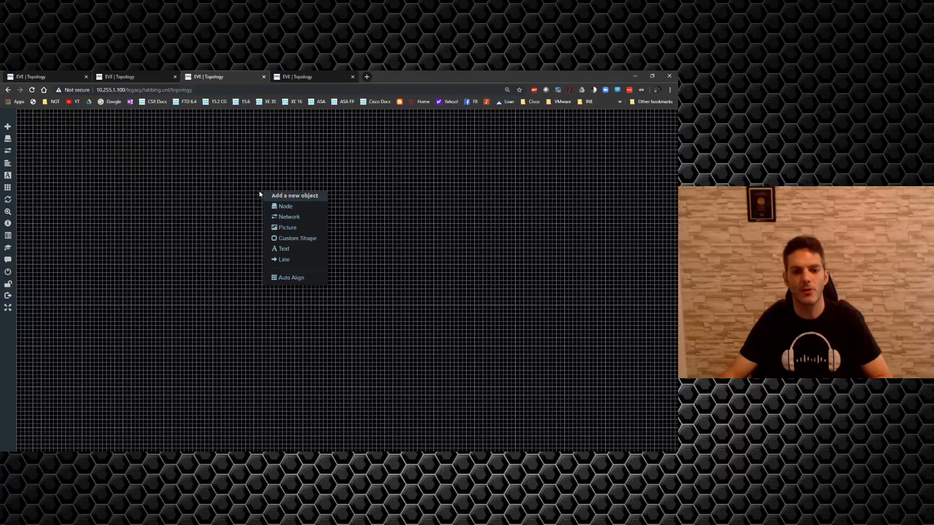
pyautogui.click(280, 208)
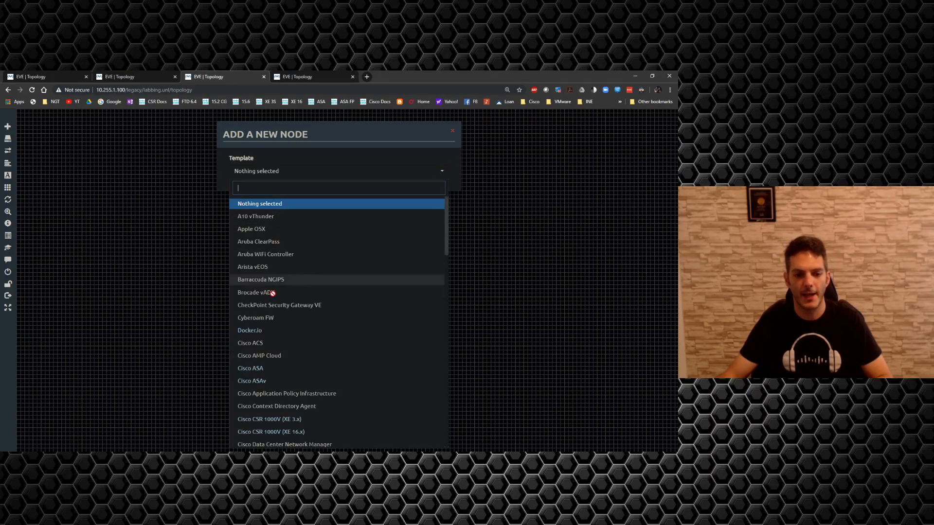
pyautogui.click(252, 369)
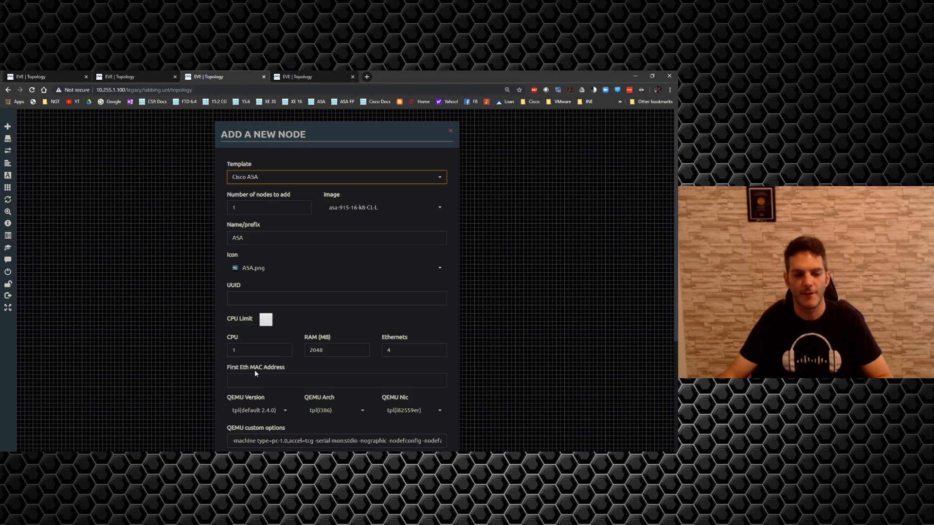
pyautogui.doubleClick(247, 210)
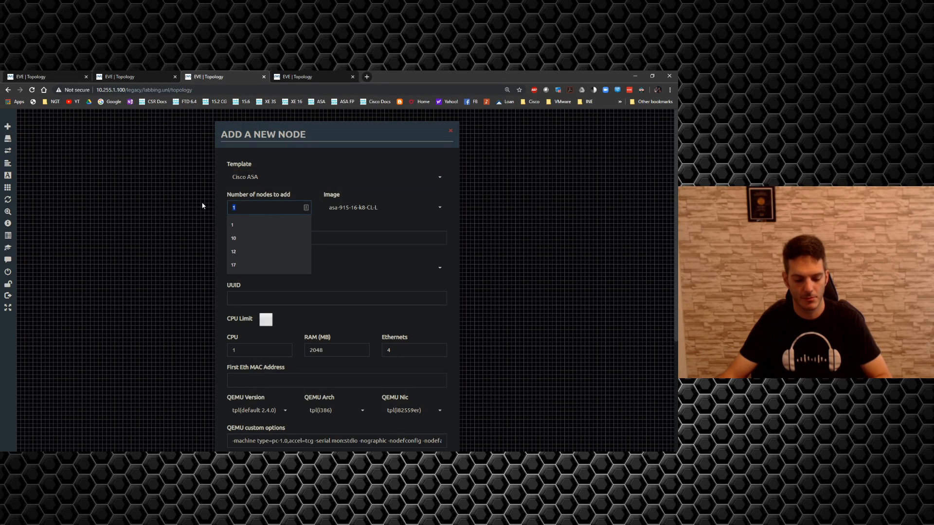
pyautogui.write('5')
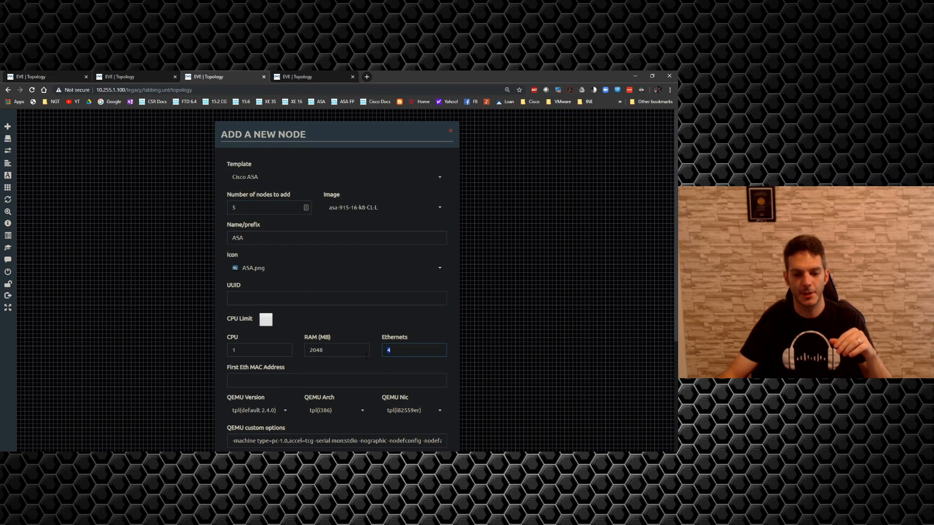
pyautogui.write('8')
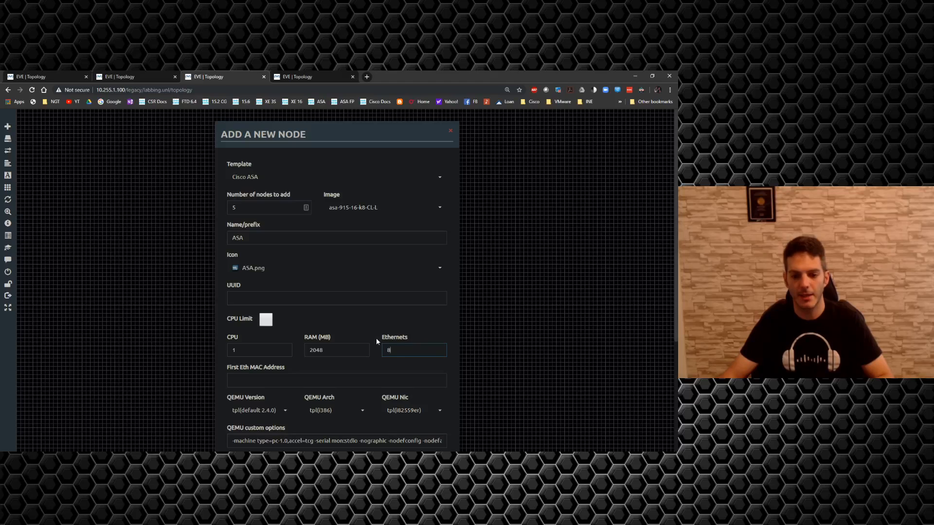
pyautogui.scroll(-3, 376, 341)
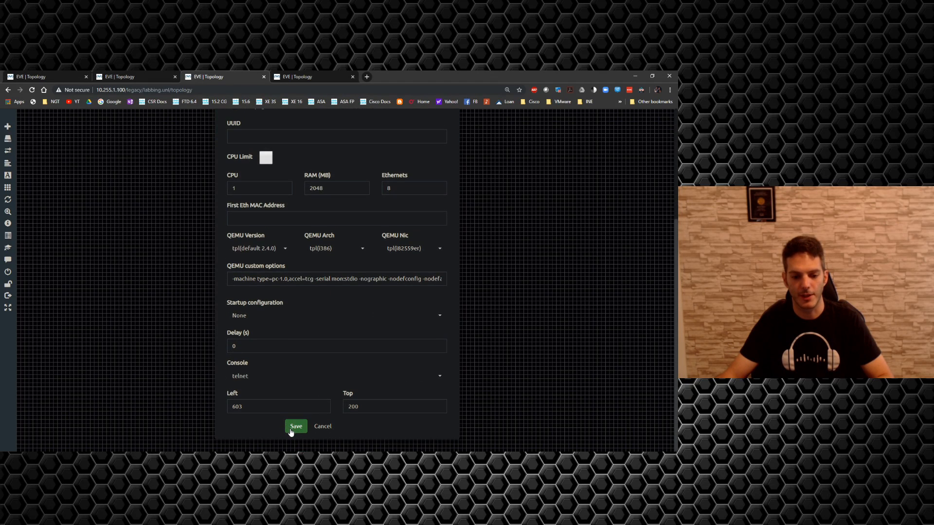
pyautogui.click(291, 430)
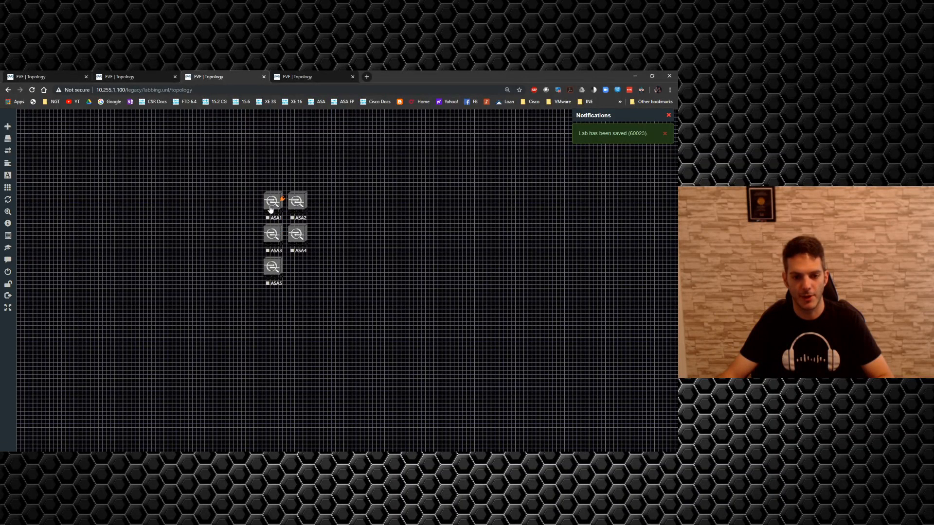
# Step: Arrange the five ASA nodes in two columns, two on the canvas's left side and three, including ASA4 and ASA5, on its right
pyautogui.moveTo(270, 206); pyautogui.dragTo(224, 179)
pyautogui.moveTo(295, 200); pyautogui.dragTo(443, 176)
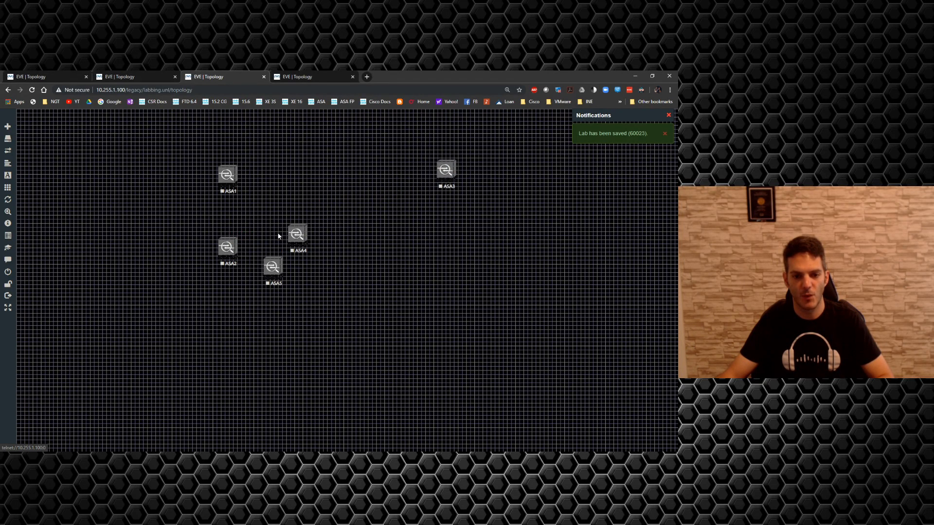
pyautogui.moveTo(293, 238); pyautogui.dragTo(443, 230)
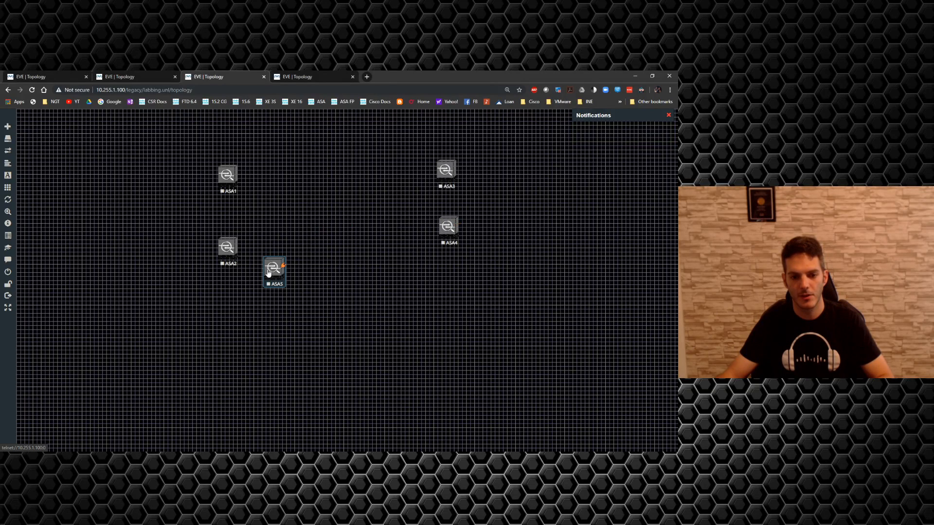
pyautogui.moveTo(269, 270); pyautogui.dragTo(442, 295)
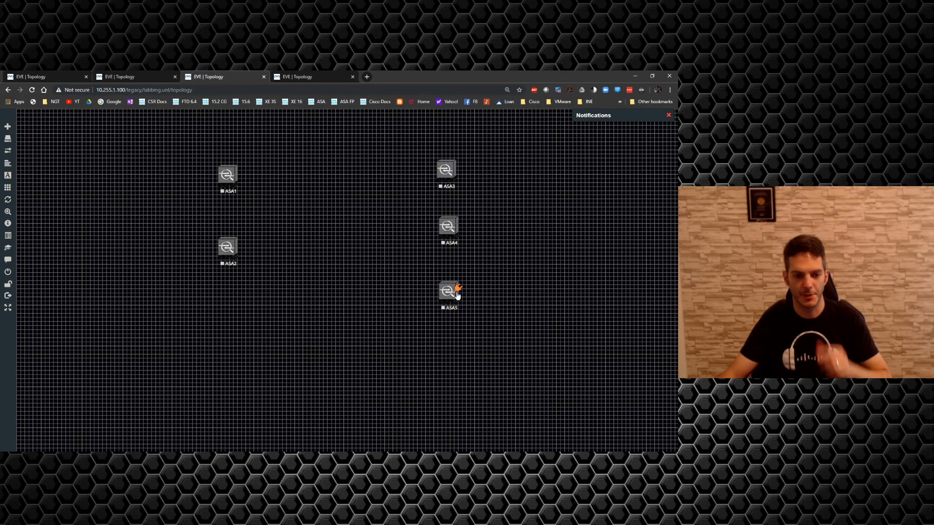
# Step: Add six Cisco ASAv nodes to the canvas area between the two ASA columns
pyautogui.rightClick(289, 285)
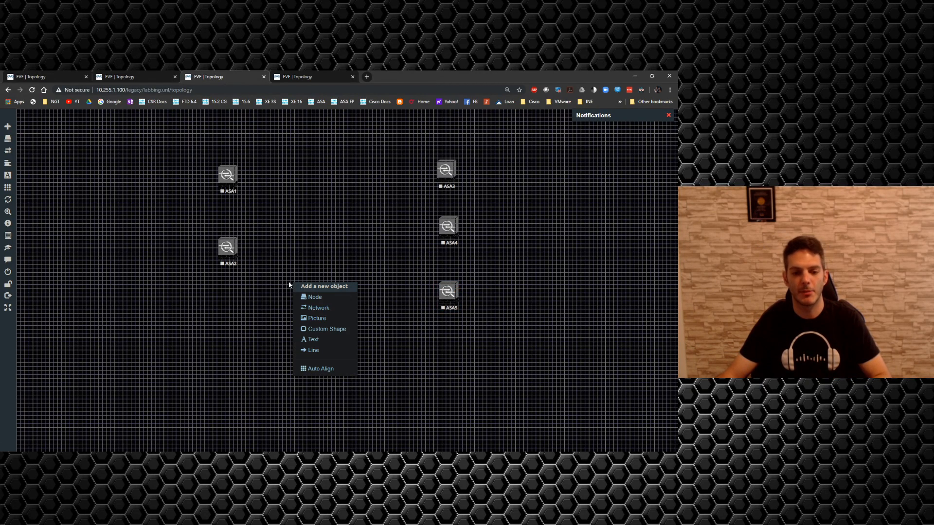
pyautogui.click(311, 297)
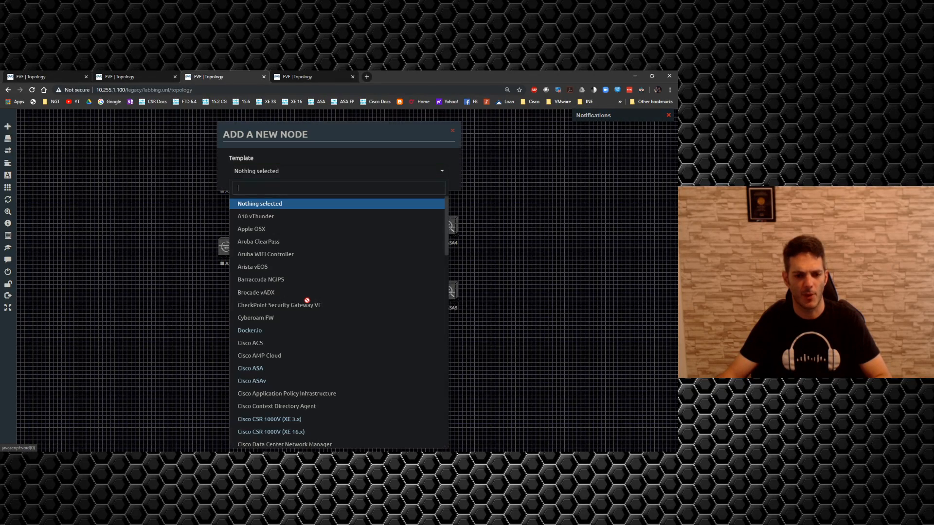
pyautogui.click(249, 381)
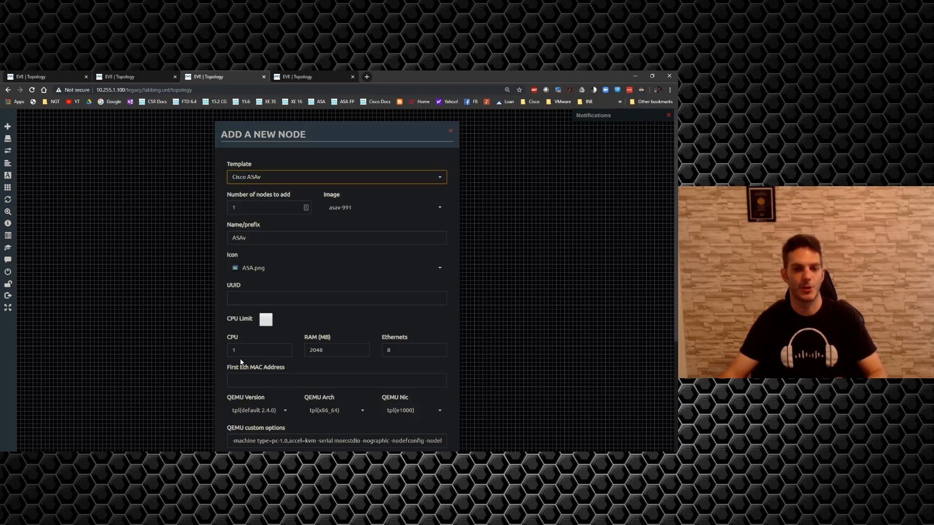
pyautogui.doubleClick(246, 203)
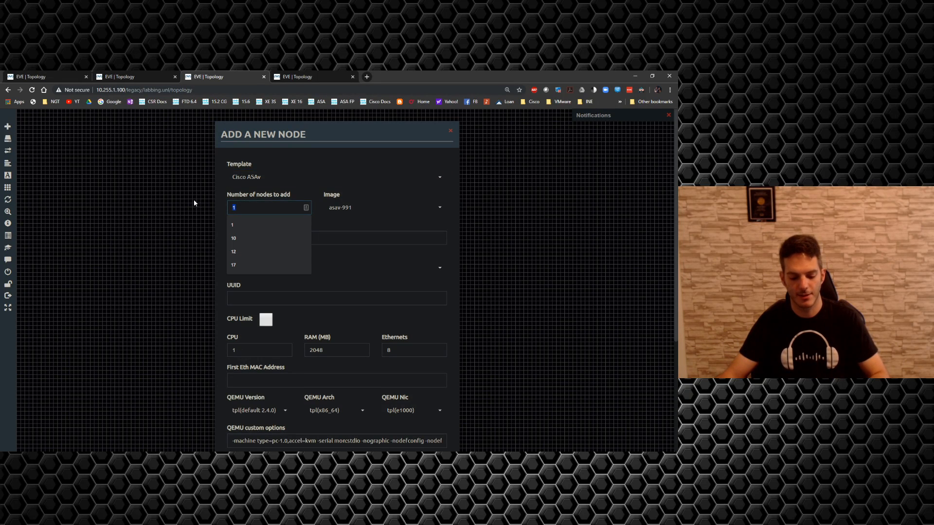
pyautogui.write('6')
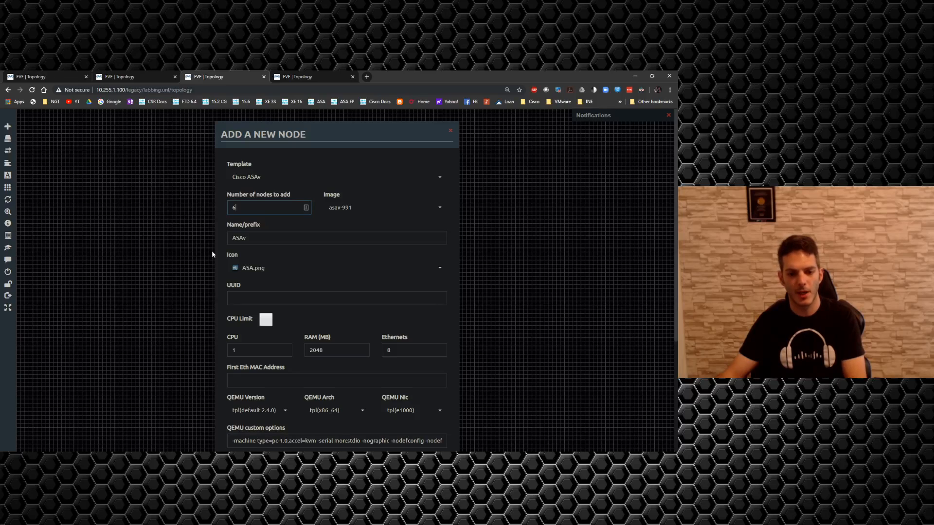
pyautogui.press('Return')
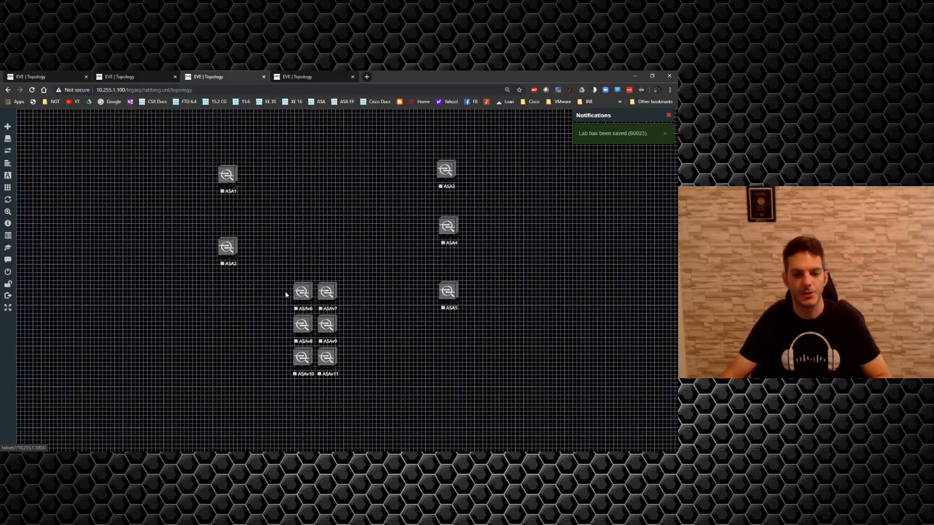
# Step: Place ASAv6, ASAv8 and ASAv9 below ASA2, stack ASAv7, ASAv10 and ASAv11 right of and below ASA5, and shift all nodes up
pyautogui.moveTo(303, 292); pyautogui.dragTo(230, 306)
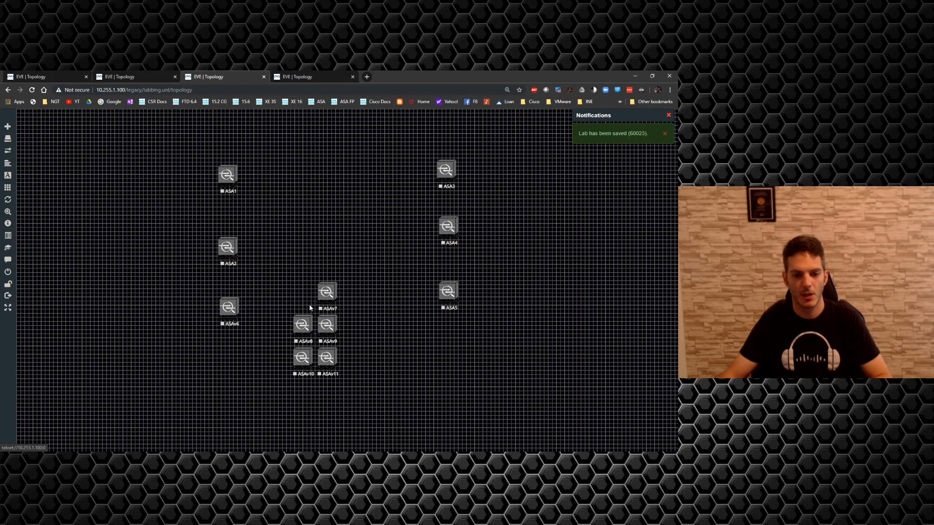
pyautogui.moveTo(329, 295); pyautogui.dragTo(522, 347)
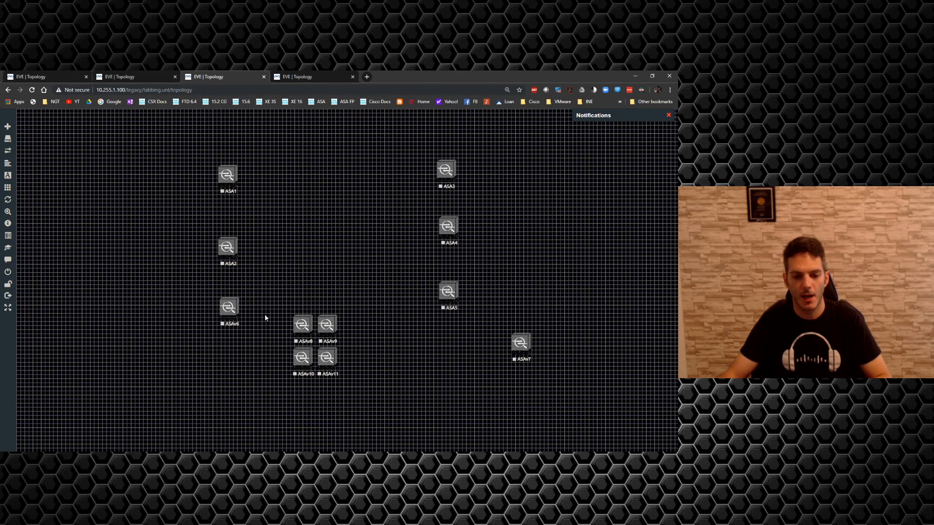
pyautogui.moveTo(299, 325); pyautogui.dragTo(226, 375)
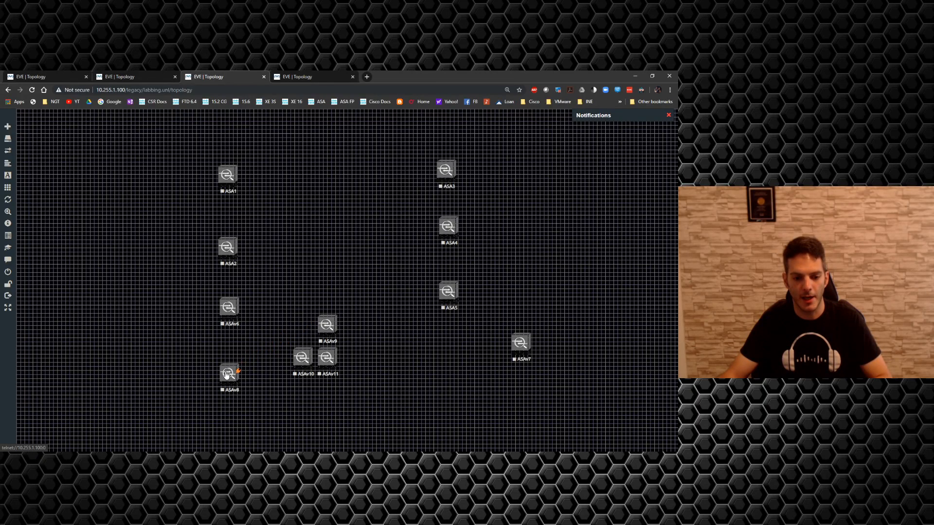
pyautogui.moveTo(327, 327); pyautogui.dragTo(226, 429)
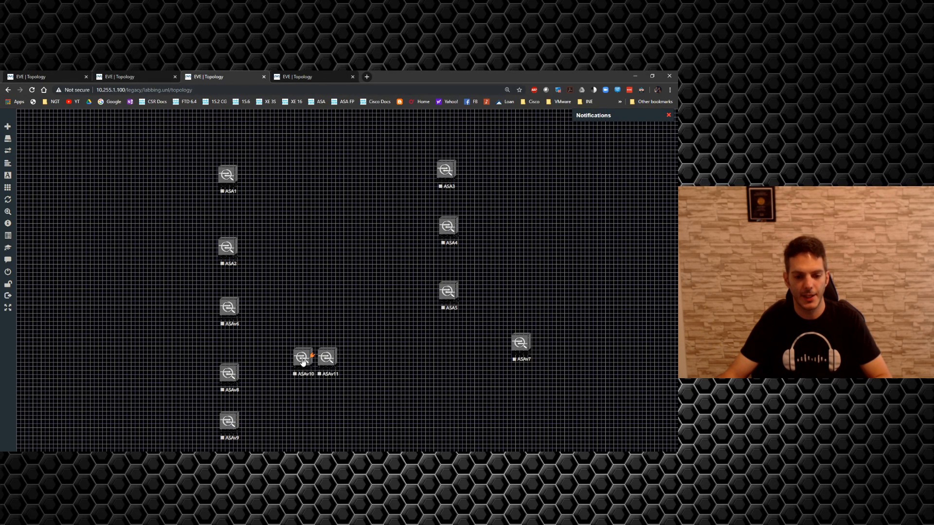
pyautogui.moveTo(303, 361); pyautogui.dragTo(521, 390)
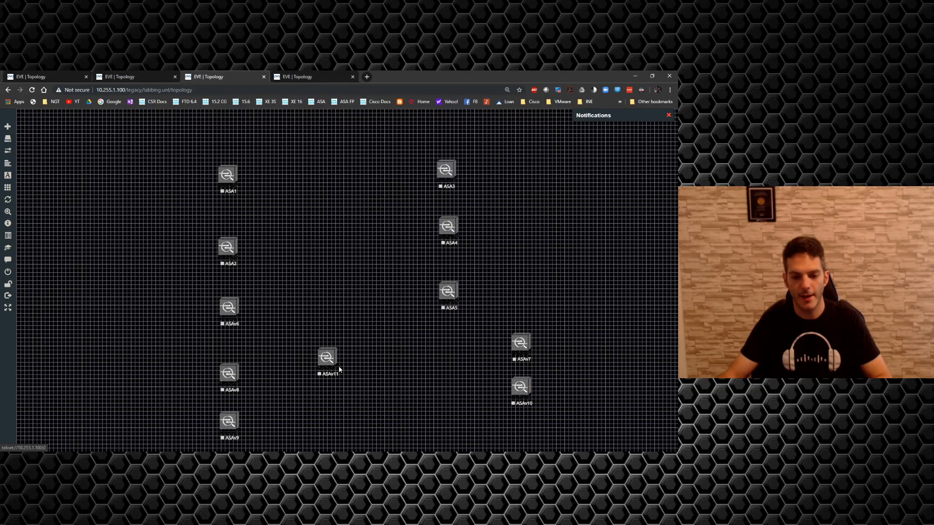
pyautogui.moveTo(320, 365); pyautogui.dragTo(514, 434)
pyautogui.moveTo(185, 159); pyautogui.dragTo(516, 397)
pyautogui.click(460, 387)
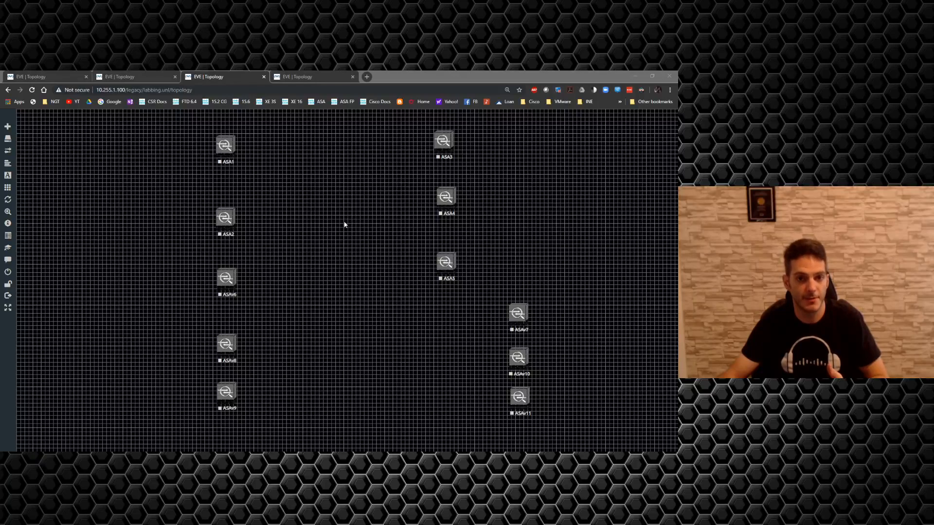
# Step: Add two Cisco vIOS Router nodes with 12 Ethernets between the firewall columns and move vIOS13 well below vIOS12
pyautogui.rightClick(322, 203)
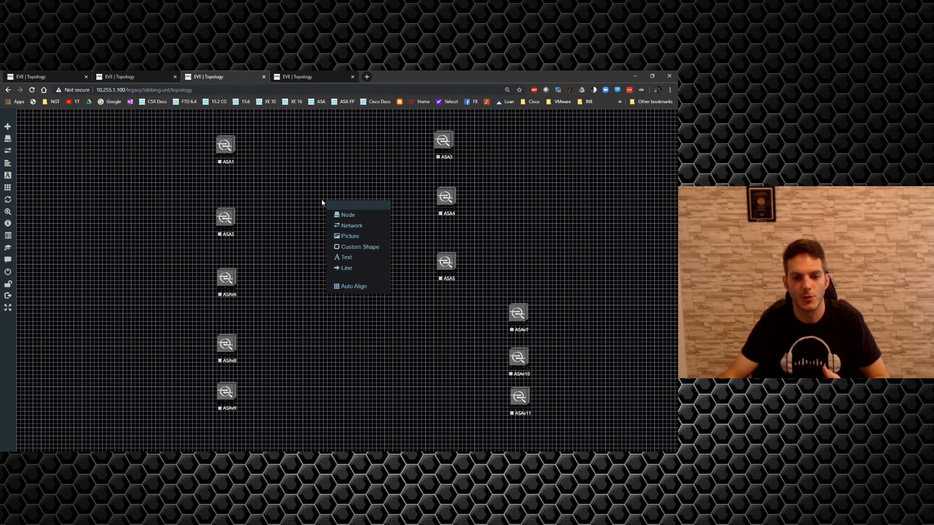
pyautogui.click(341, 214)
pyautogui.scroll(-4, 336, 304)
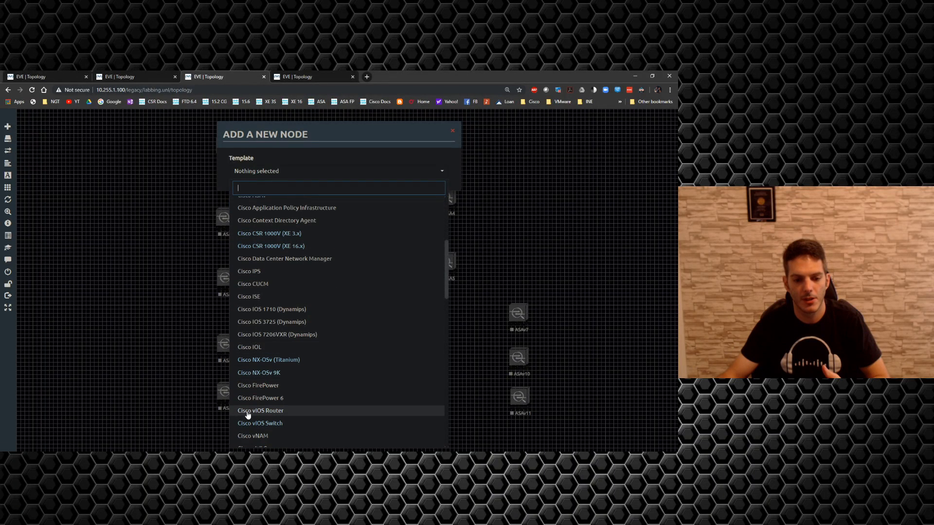
pyautogui.click(247, 411)
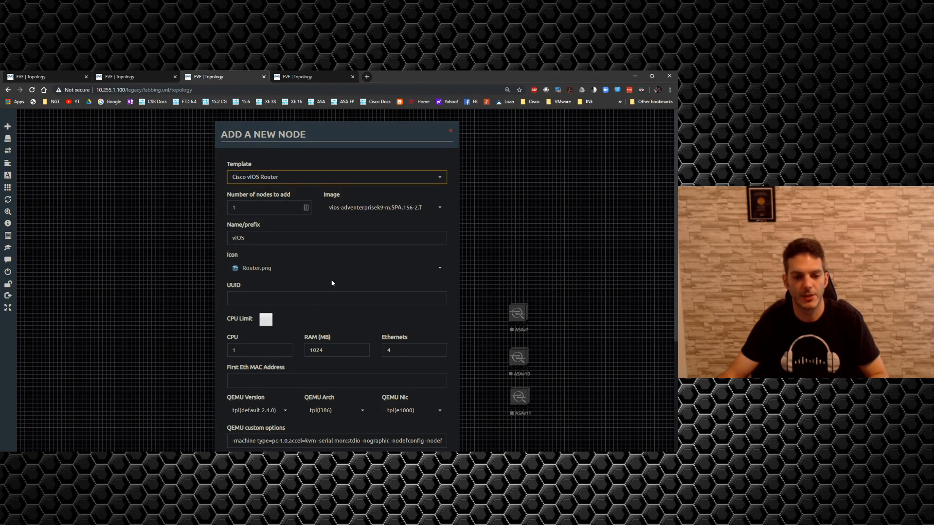
pyautogui.moveTo(251, 208); pyautogui.dragTo(199, 210)
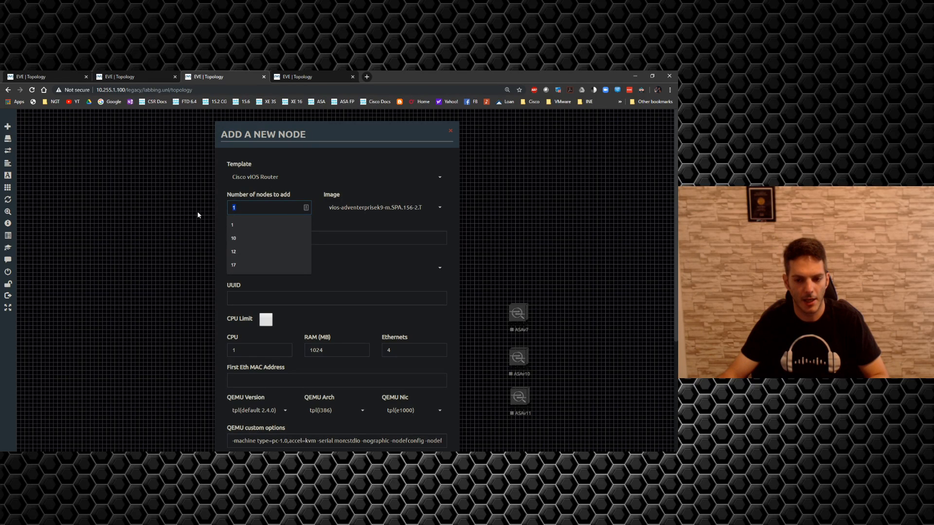
pyautogui.write('8')
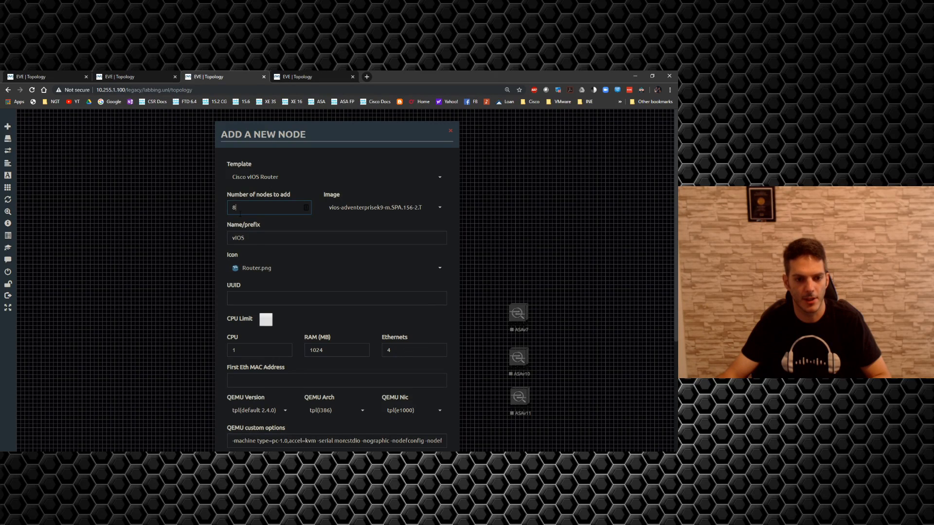
pyautogui.press('BackSpace')
pyautogui.write('2')
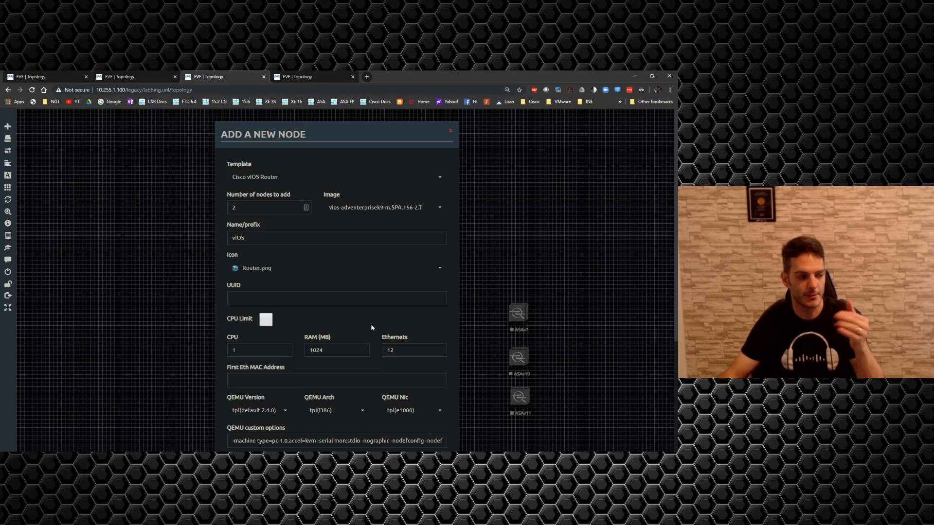
pyautogui.scroll(-3, 369, 324)
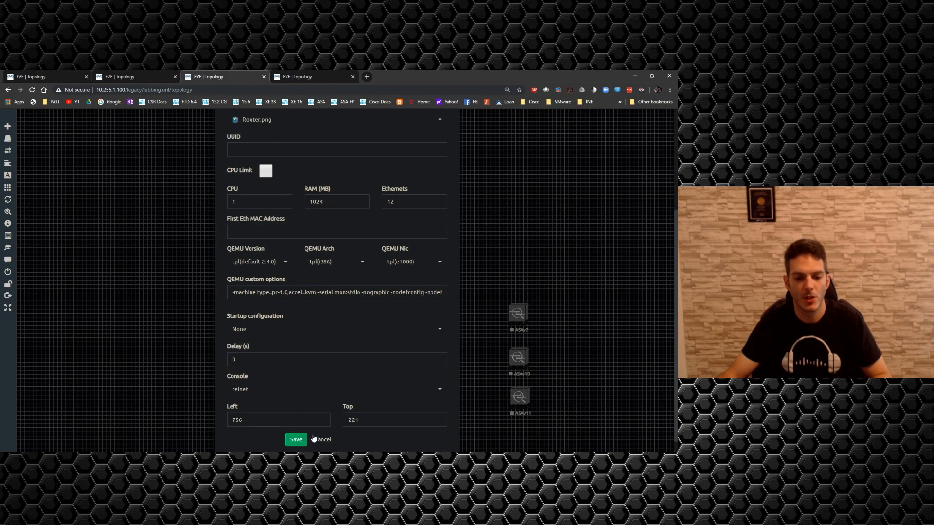
pyautogui.click(297, 440)
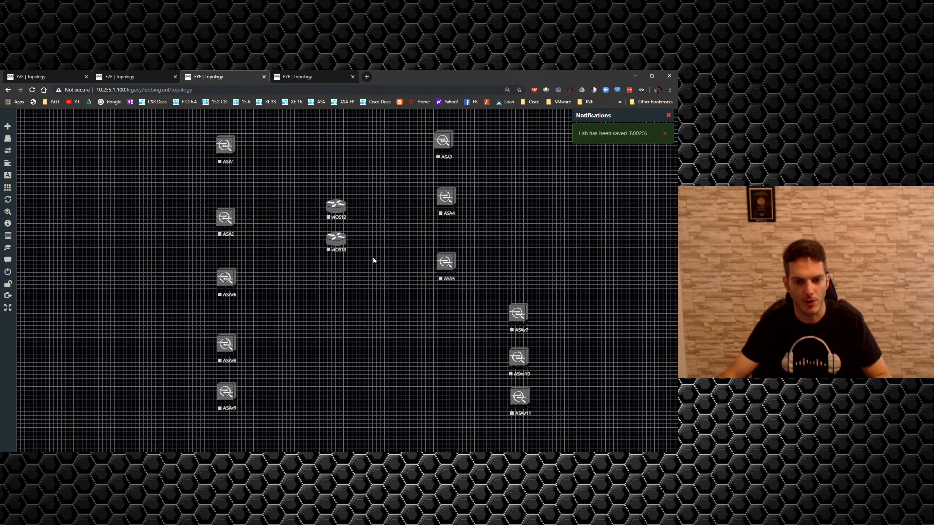
pyautogui.moveTo(342, 247); pyautogui.dragTo(344, 362)
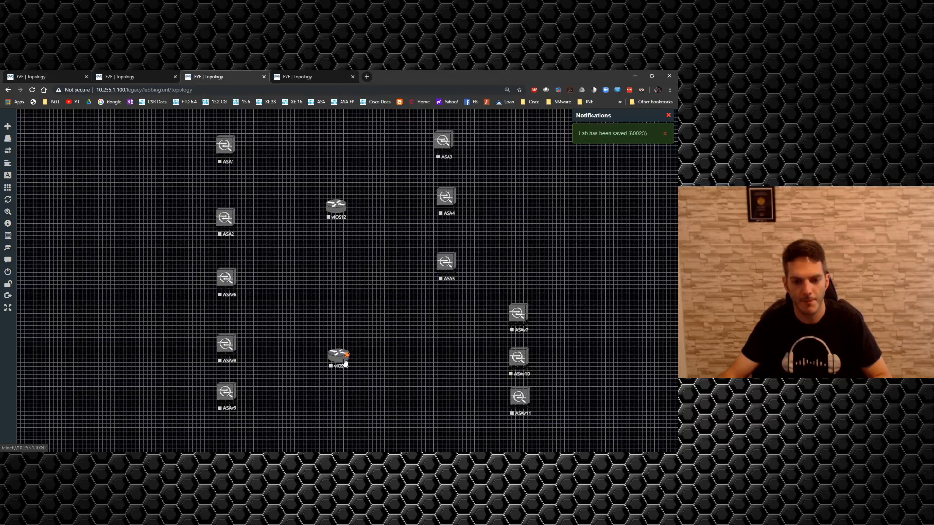
# Step: Add six Cisco vIOS Router nodes with 4 Ethernets each to the empty area left of ASAv6
pyautogui.rightClick(71, 276)
pyautogui.click(94, 292)
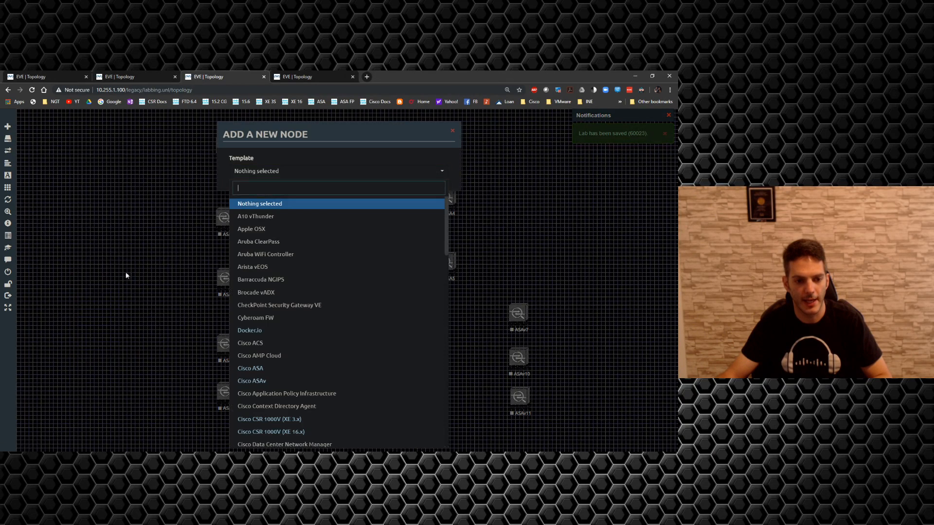
pyautogui.scroll(-5, 262, 340)
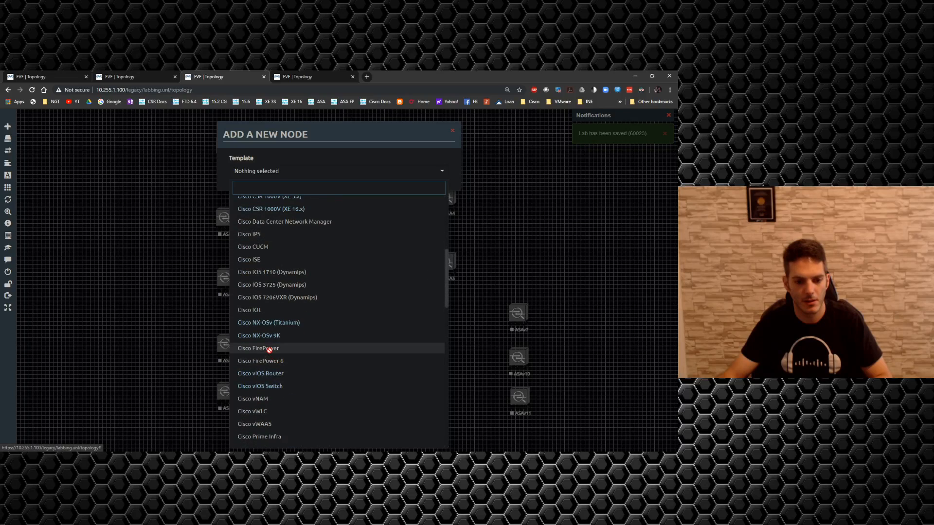
pyautogui.click(270, 373)
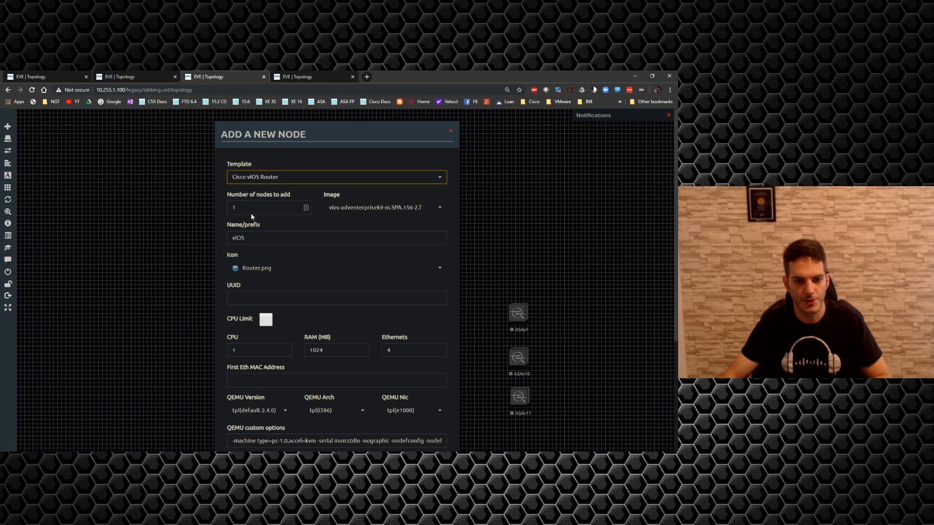
pyautogui.moveTo(249, 210); pyautogui.dragTo(212, 206)
pyautogui.click(199, 203)
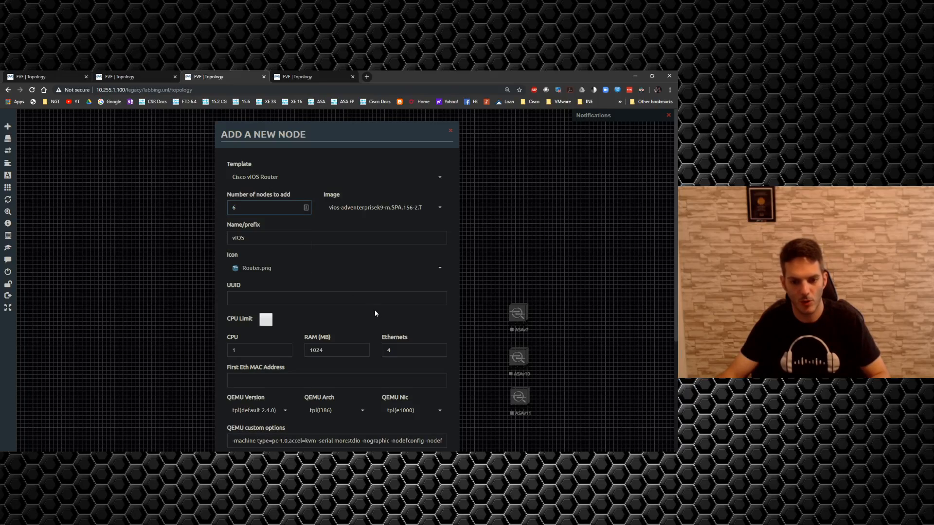
pyautogui.scroll(-2, 372, 349)
pyautogui.scroll(-2, 372, 349)
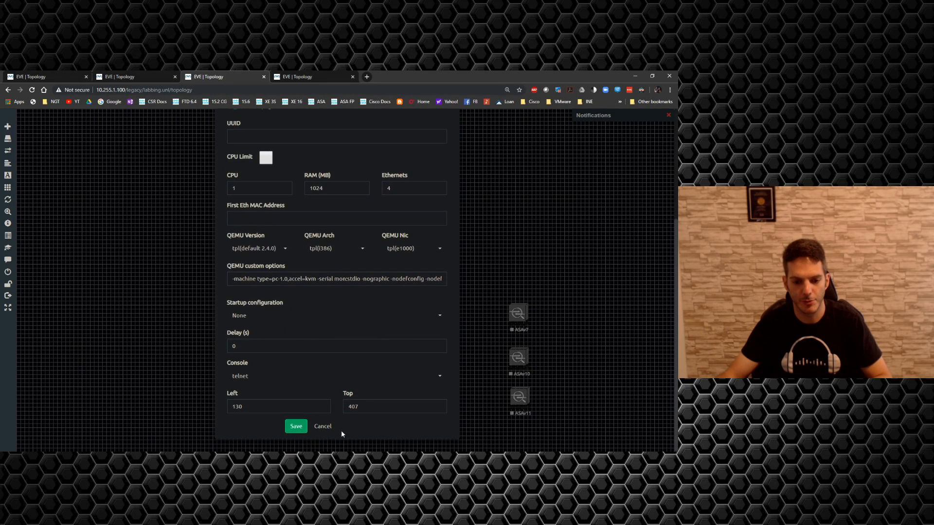
pyautogui.click(296, 425)
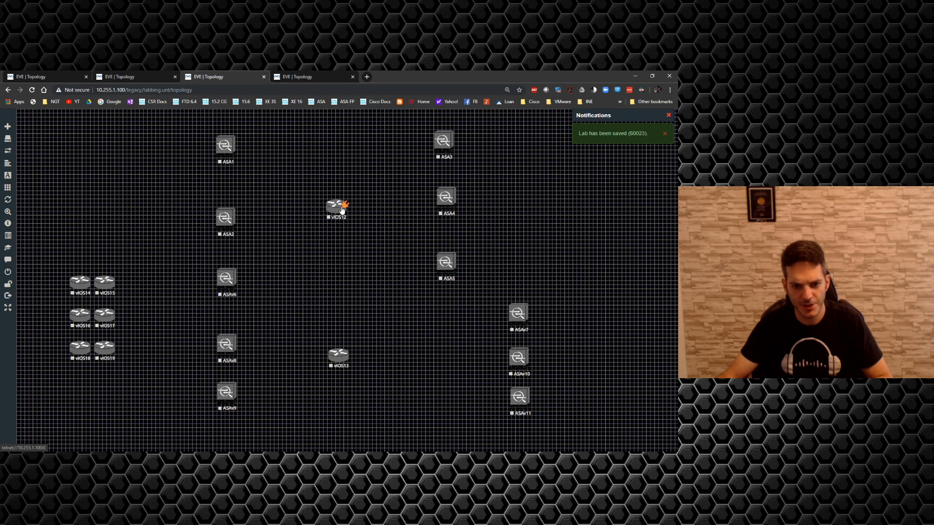
# Step: Connect vIOS12 interface Gi0/0 to vIOS13 interface Gi0/0
pyautogui.moveTo(344, 207); pyautogui.dragTo(326, 341)
pyautogui.moveTo(336, 357); pyautogui.dragTo(338, 356)
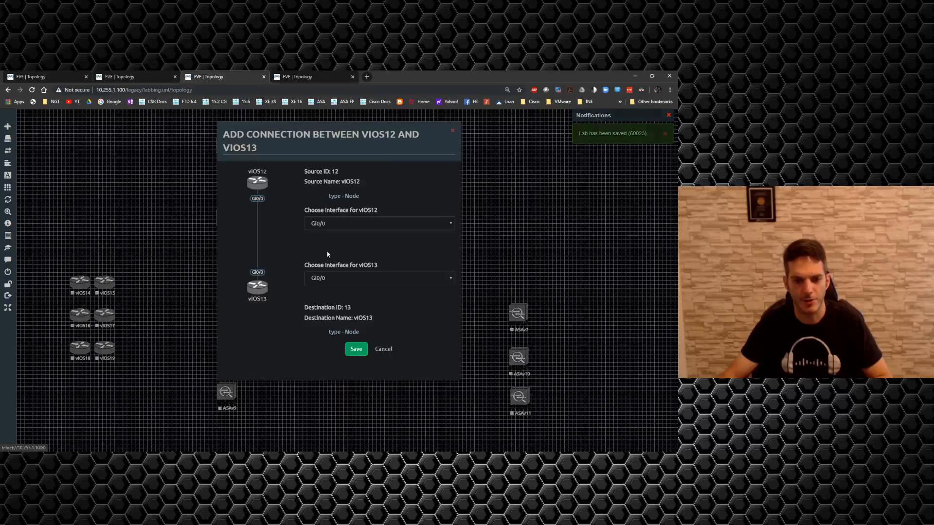
pyautogui.click(356, 349)
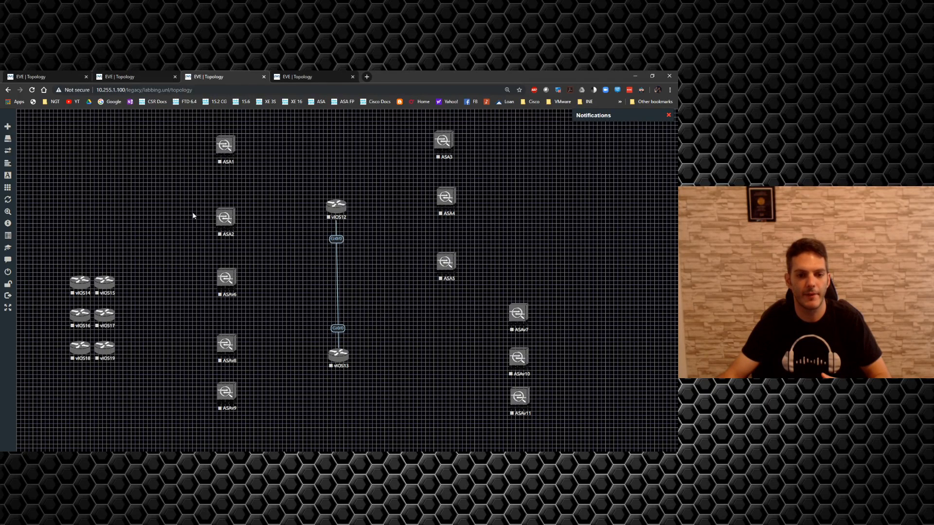
# Step: Add eight Cisco vIOS Switch nodes with name prefix SW and 8 Ethernets each, left of ASA2
pyautogui.rightClick(134, 185)
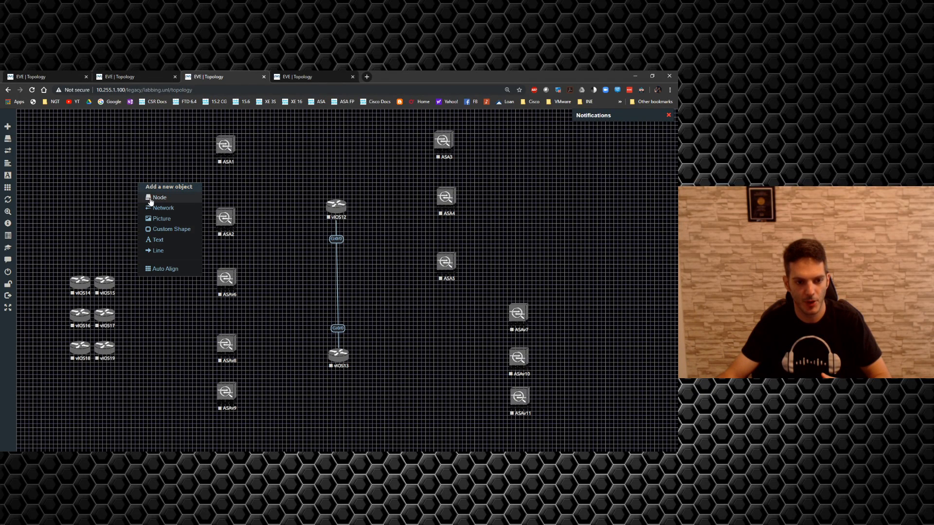
pyautogui.click(149, 199)
pyautogui.scroll(-3, 265, 337)
pyautogui.scroll(-3, 266, 341)
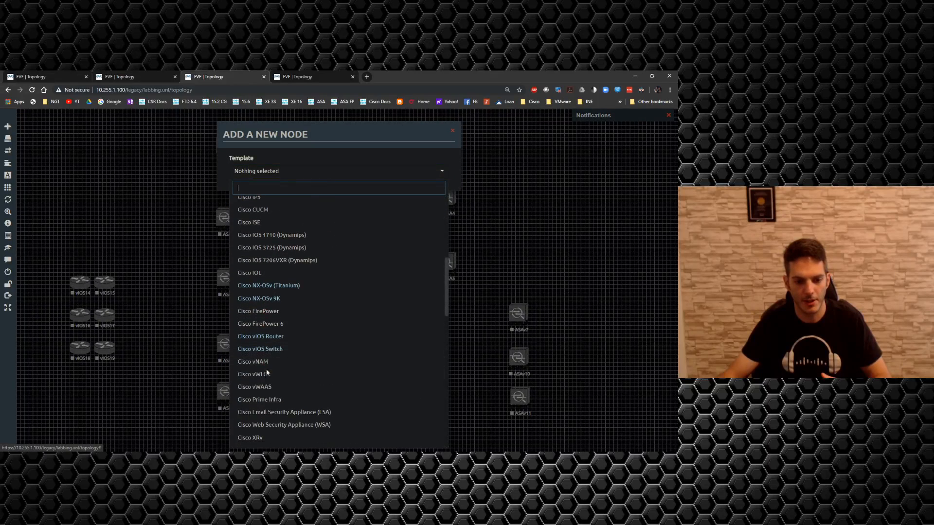
pyautogui.click(266, 354)
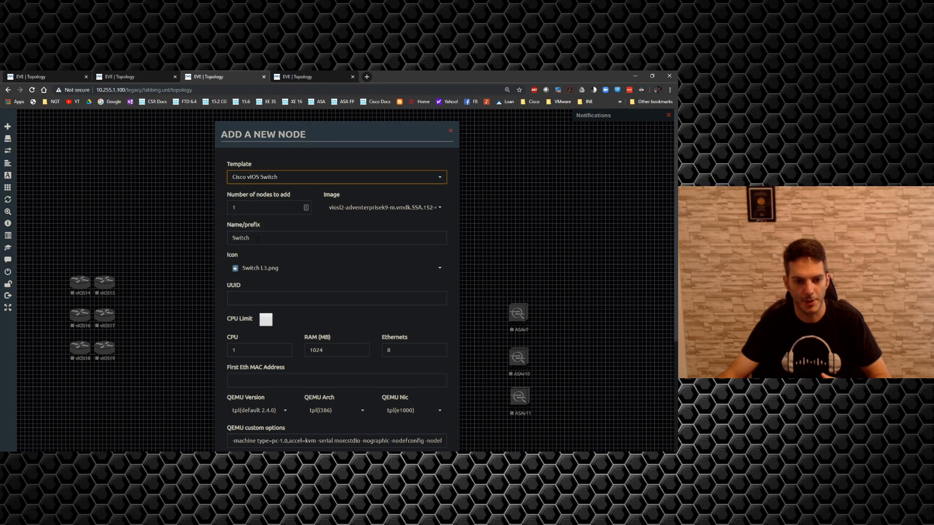
pyautogui.doubleClick(258, 239)
pyautogui.write('SW')
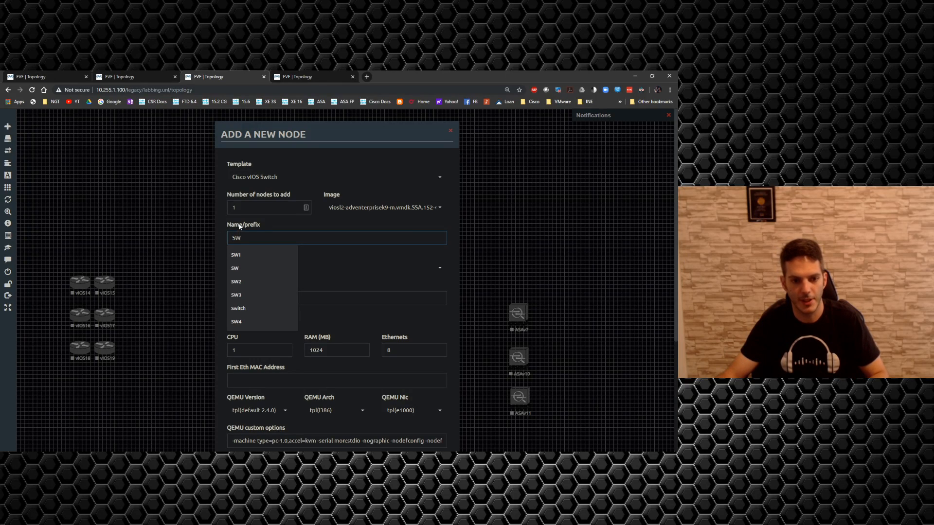
pyautogui.doubleClick(236, 208)
pyautogui.write('8')
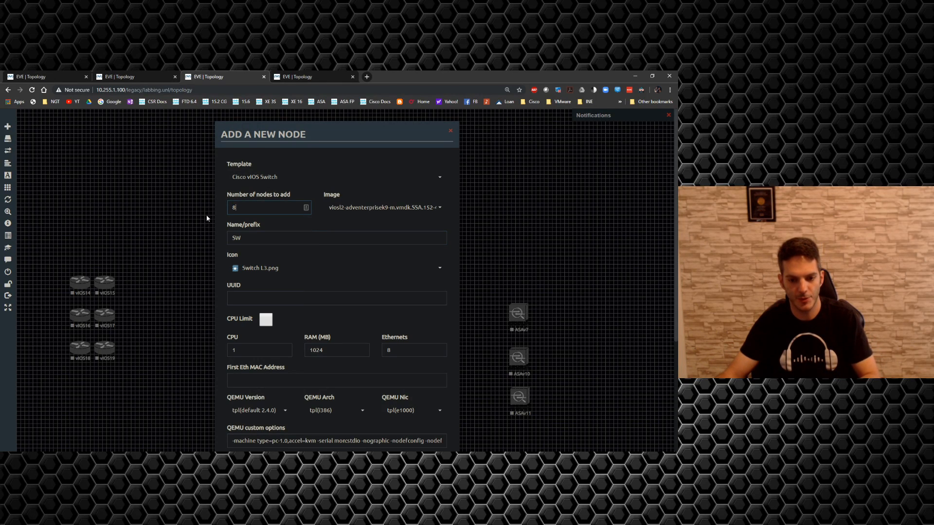
pyautogui.scroll(-3, 373, 356)
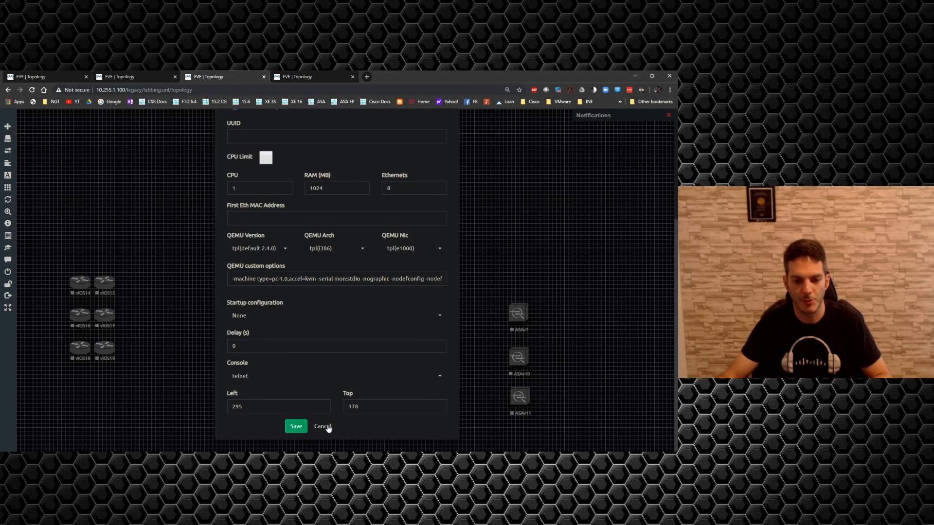
pyautogui.click(295, 426)
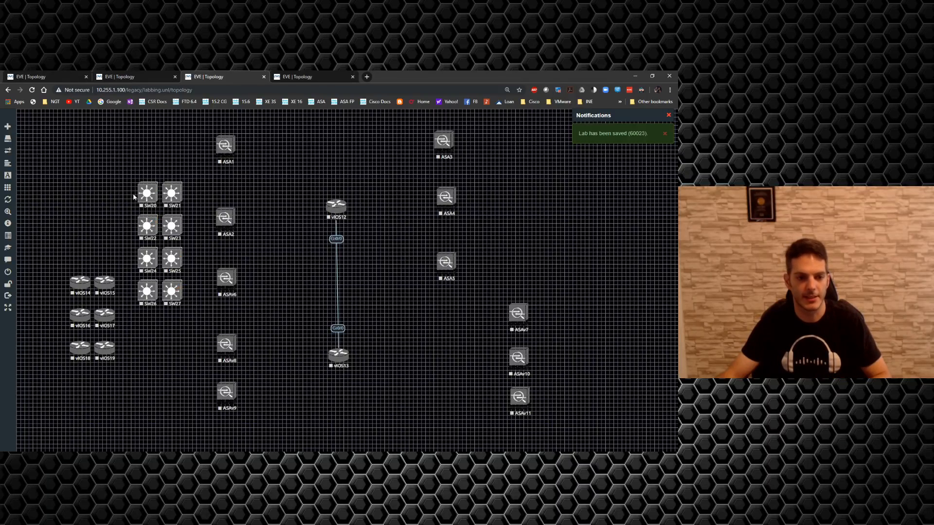
# Step: Move the switch group down beside ASAv8 and ASAv9, placing SW20 left between ASA1 and ASA2 and SW21 right of ASA4
pyautogui.moveTo(133, 196); pyautogui.dragTo(191, 358)
pyautogui.moveTo(172, 293); pyautogui.dragTo(164, 417)
pyautogui.click(165, 284)
pyautogui.moveTo(139, 328); pyautogui.dragTo(164, 187)
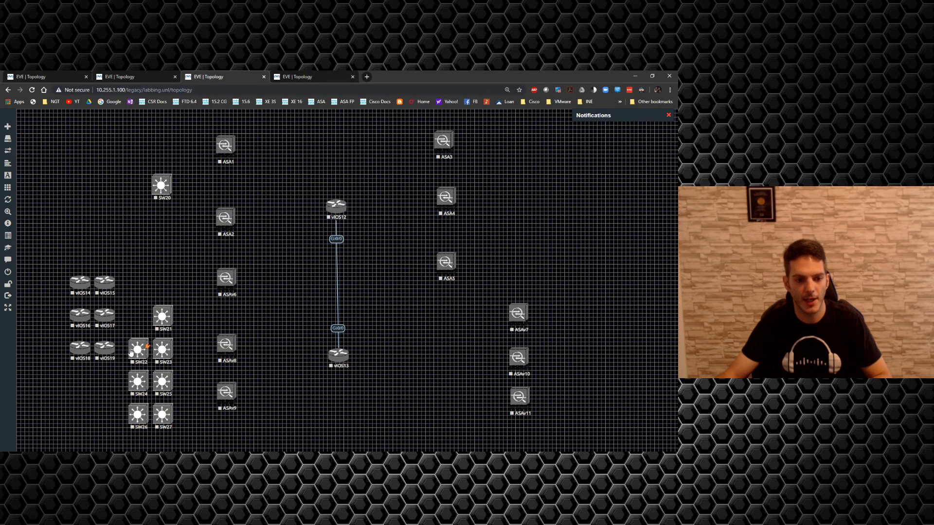
pyautogui.moveTo(159, 322)
pyautogui.mouseDown()
pyautogui.moveTo(353, 225)
pyautogui.moveTo(512, 206)
pyautogui.mouseUp()
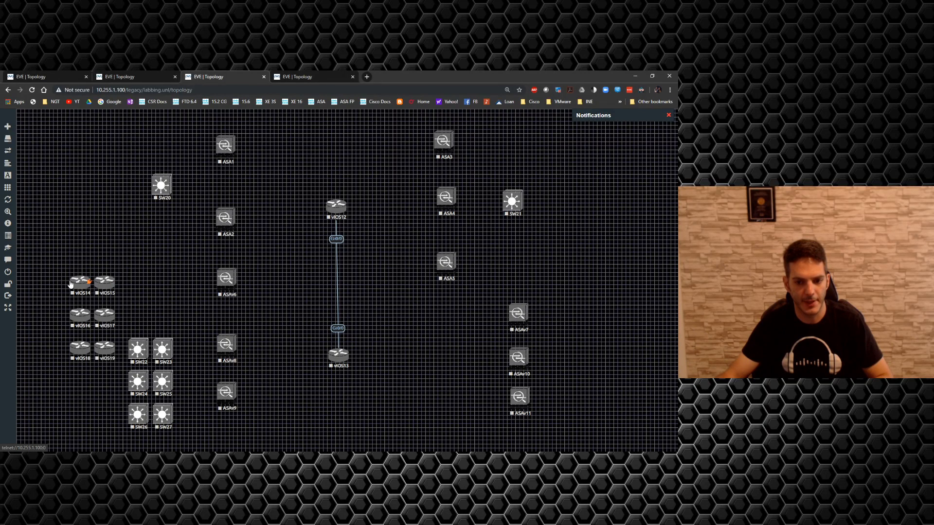
# Step: Place vIOS14 just left of ASAv6 and shift ASAv10 and ASAv11 slightly farther below ASAv7
pyautogui.moveTo(76, 286); pyautogui.dragTo(162, 279)
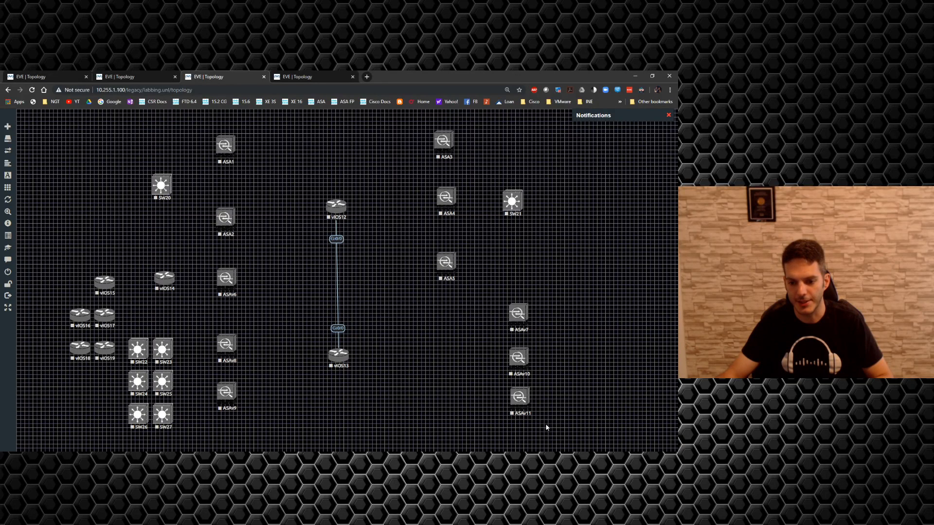
pyautogui.moveTo(547, 427); pyautogui.dragTo(520, 379)
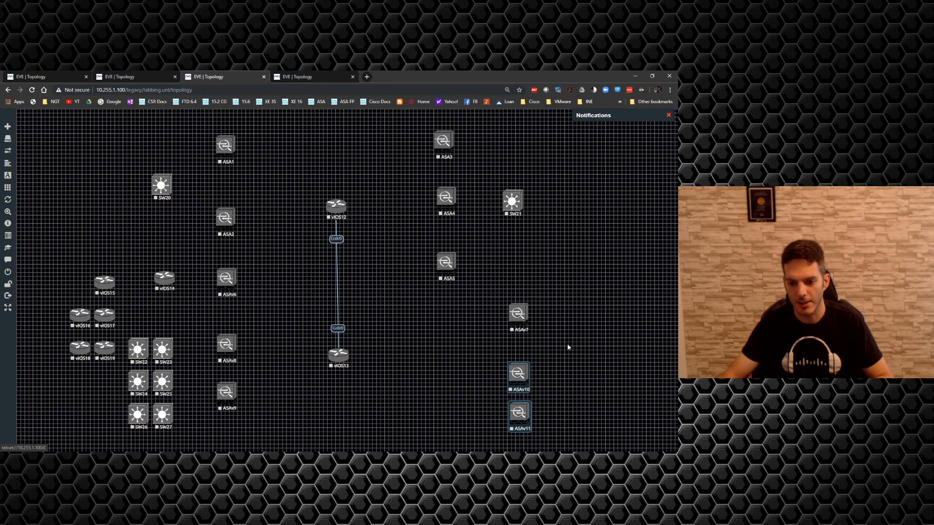
pyautogui.click(568, 347)
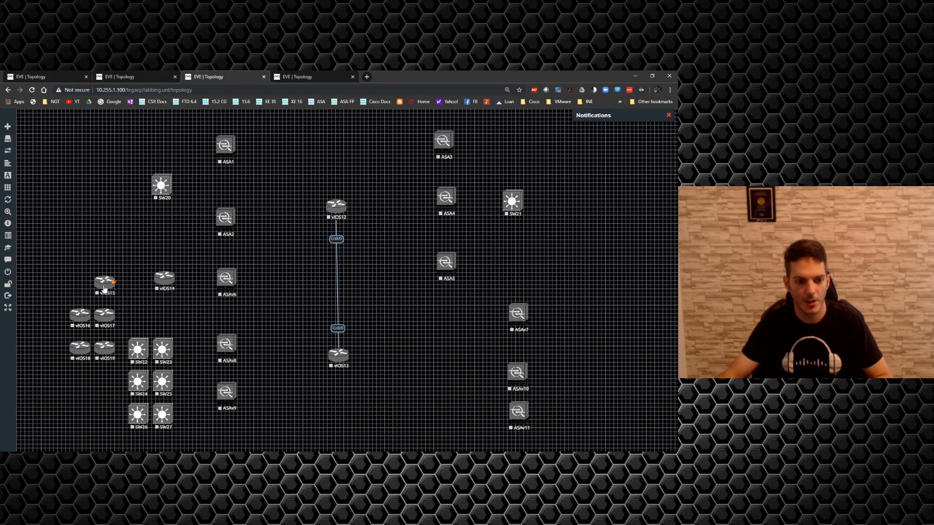
# Step: Place vIOS15 below ASA5, vIOS16 right of ASAv7, and SW22 and SW23 on either side of ASAv10 and ASAv11
pyautogui.moveTo(103, 290); pyautogui.dragTo(446, 318)
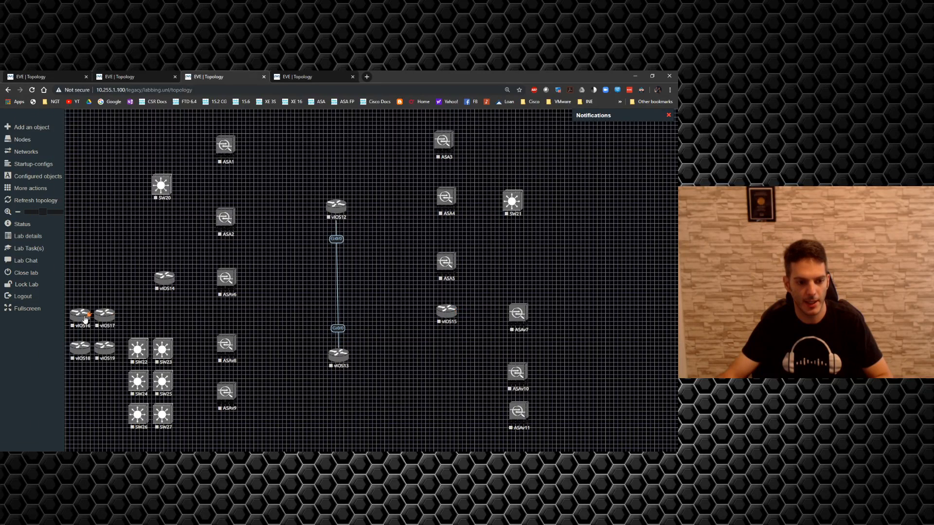
pyautogui.moveTo(85, 318); pyautogui.dragTo(590, 314)
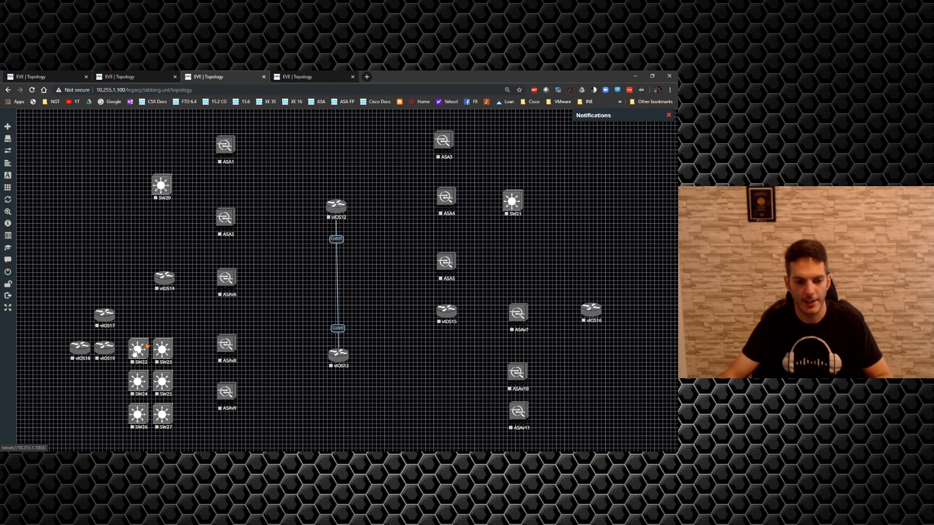
pyautogui.moveTo(134, 351); pyautogui.dragTo(481, 396)
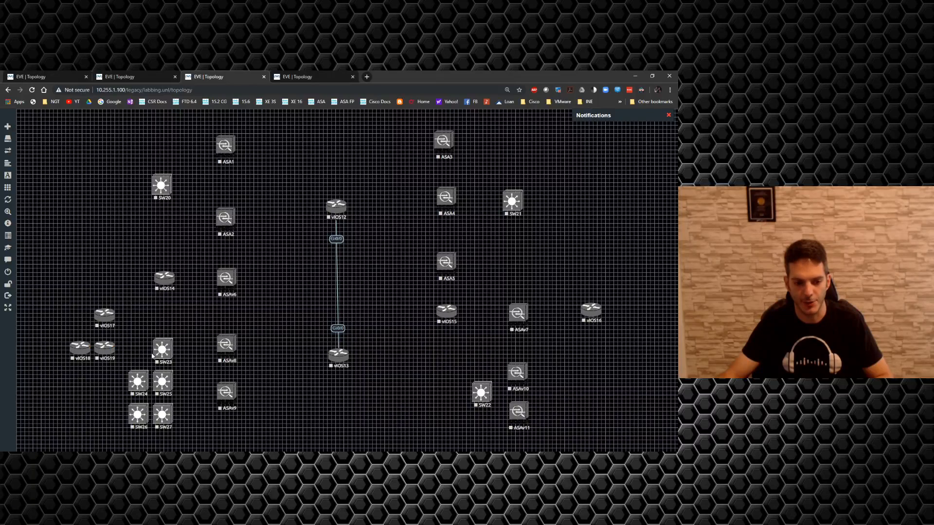
pyautogui.moveTo(151, 356); pyautogui.dragTo(557, 397)
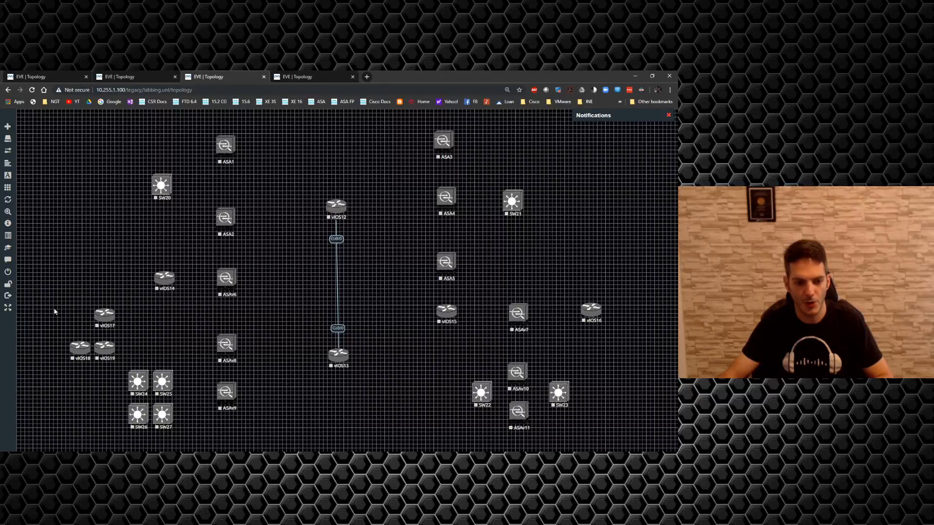
# Step: Place vIOS17 left of SW22 and shift the group of SW22, SW23, ASAv10 and ASAv11 slightly right
pyautogui.moveTo(98, 321); pyautogui.dragTo(440, 396)
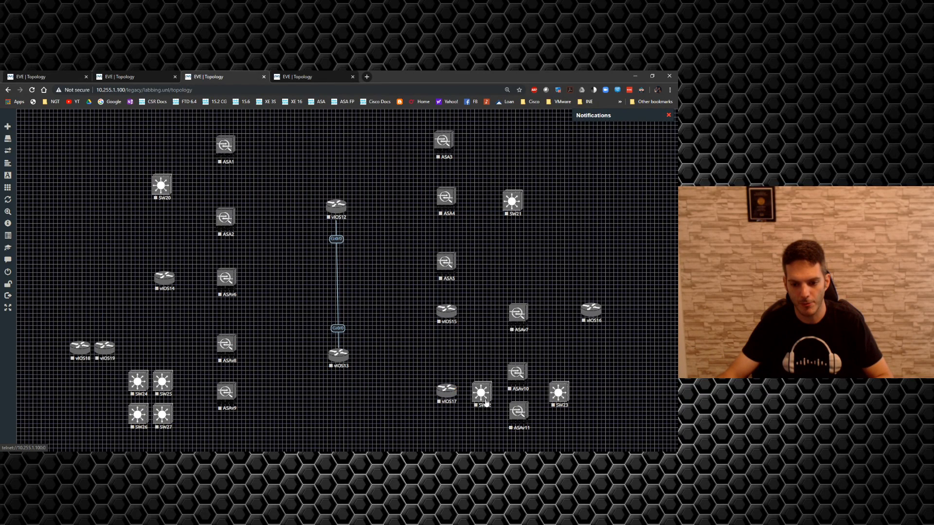
pyautogui.moveTo(607, 441); pyautogui.dragTo(478, 357)
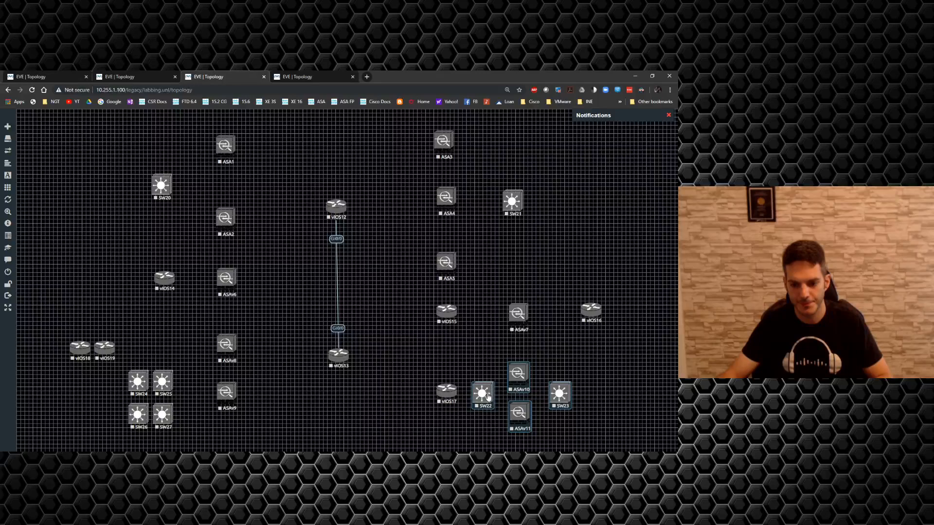
pyautogui.moveTo(487, 397); pyautogui.dragTo(520, 393)
pyautogui.click(471, 404)
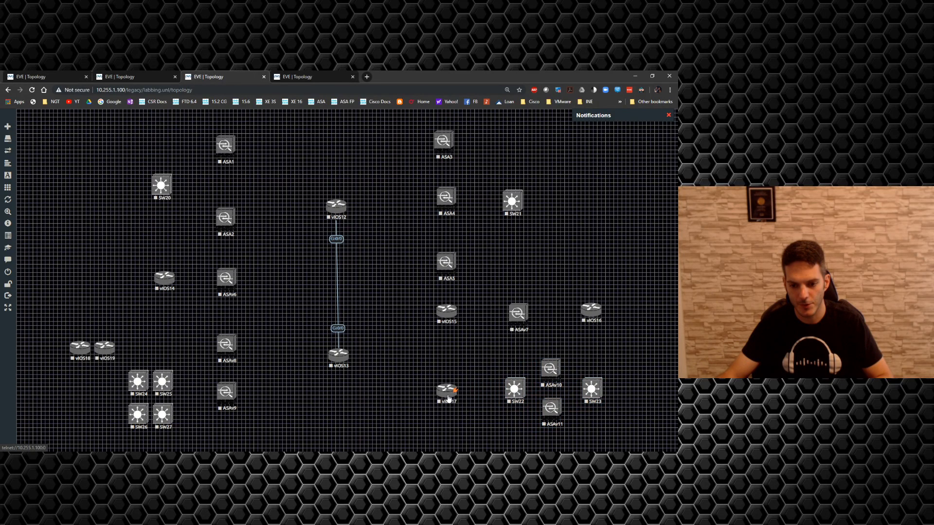
pyautogui.moveTo(448, 398); pyautogui.dragTo(453, 395)
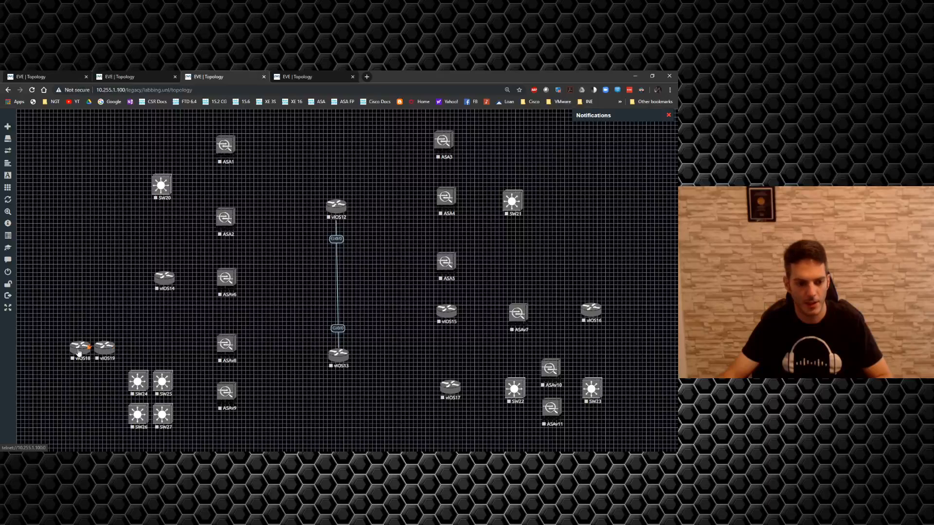
# Step: Place vIOS18 right of SW23 and spread SW22 and SW23 slightly farther from ASAv10 and ASAv11
pyautogui.moveTo(79, 350); pyautogui.dragTo(641, 394)
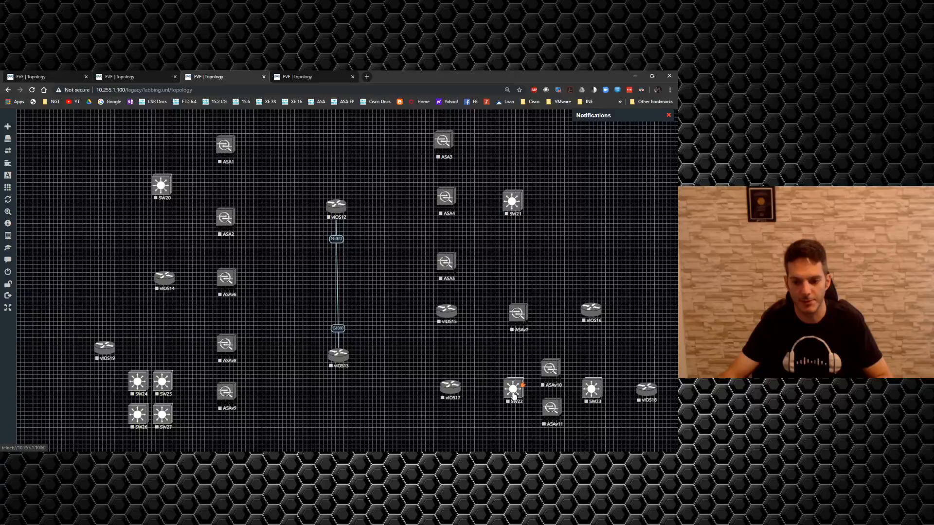
pyautogui.moveTo(515, 392); pyautogui.dragTo(501, 392)
pyautogui.moveTo(589, 394); pyautogui.dragTo(599, 394)
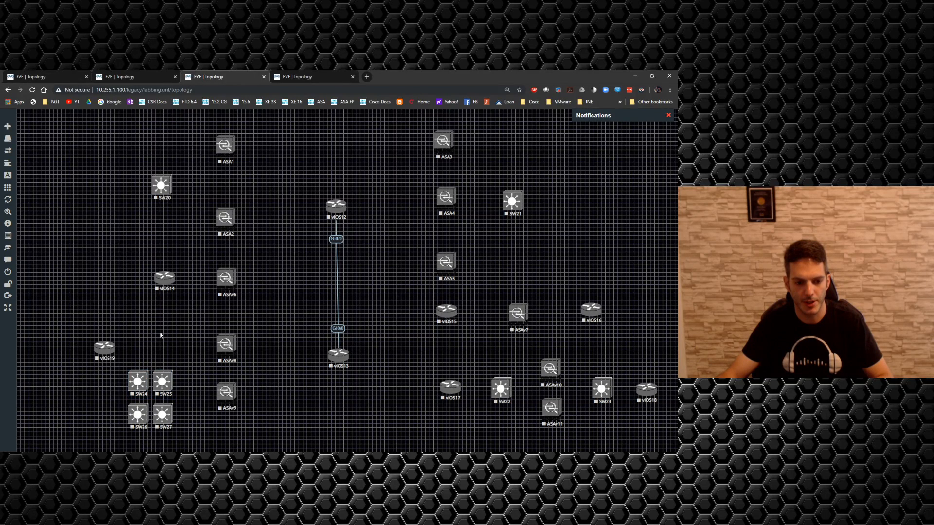
# Step: Place SW24 just left of ASAv8 and ASAv9, SW25 farther left, and vIOS19 between the two switches
pyautogui.moveTo(137, 391); pyautogui.dragTo(76, 400)
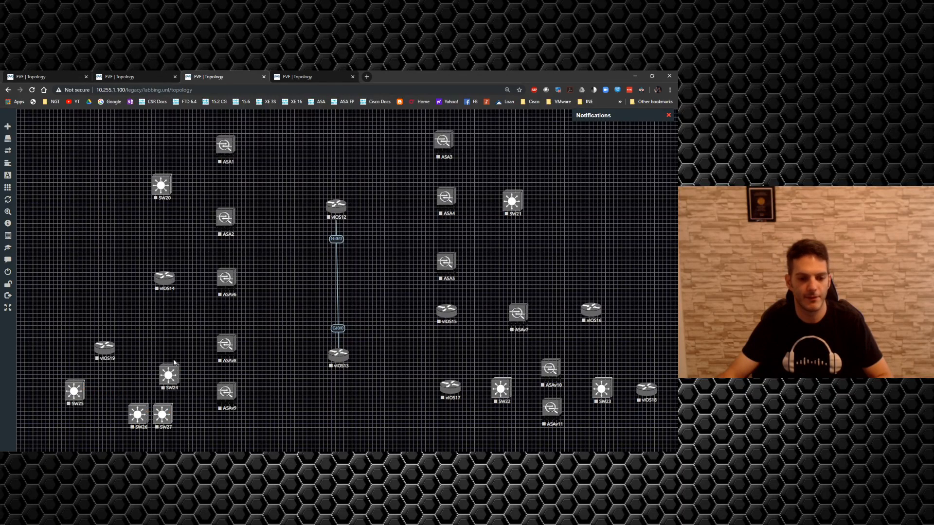
pyautogui.moveTo(110, 351); pyautogui.dragTo(109, 373)
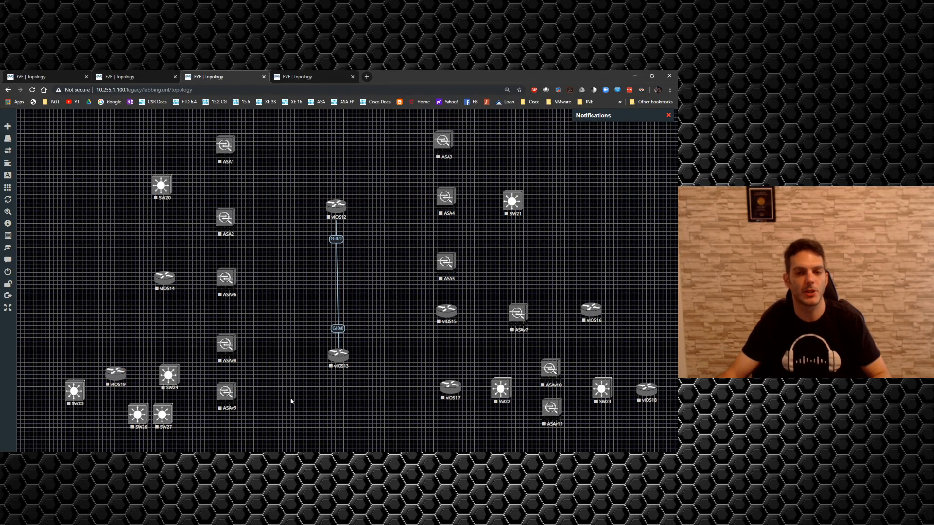
# Step: Delete the surplus switches SW25, SW26 and SW27 together
pyautogui.moveTo(98, 433); pyautogui.dragTo(62, 381)
pyautogui.rightClick(70, 401)
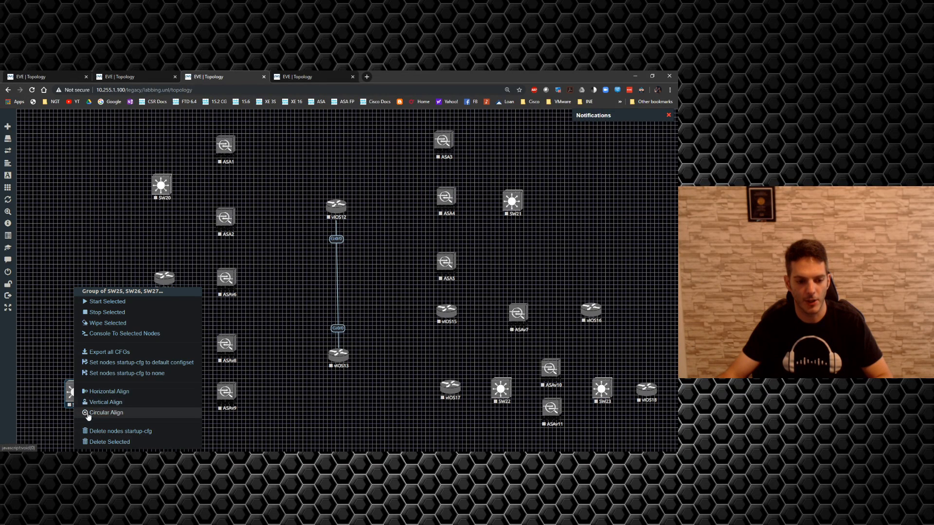
pyautogui.click(105, 442)
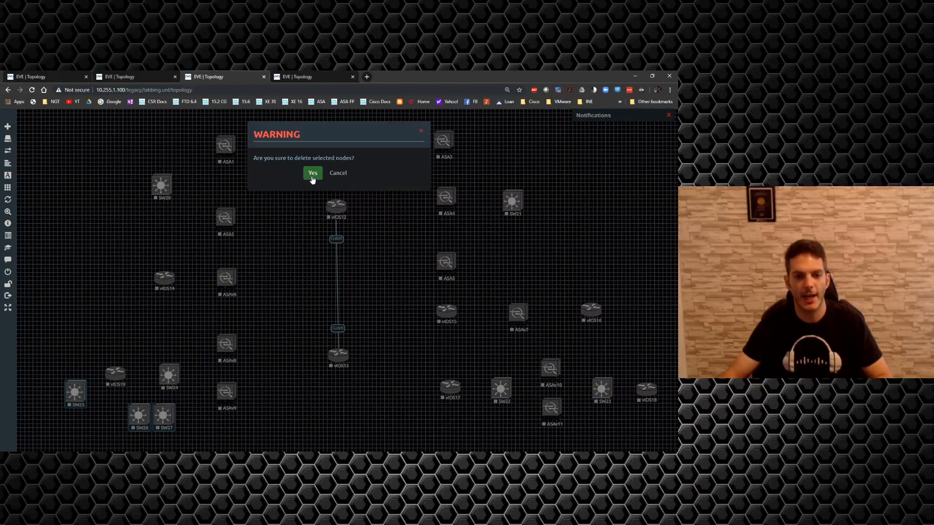
pyautogui.click(313, 173)
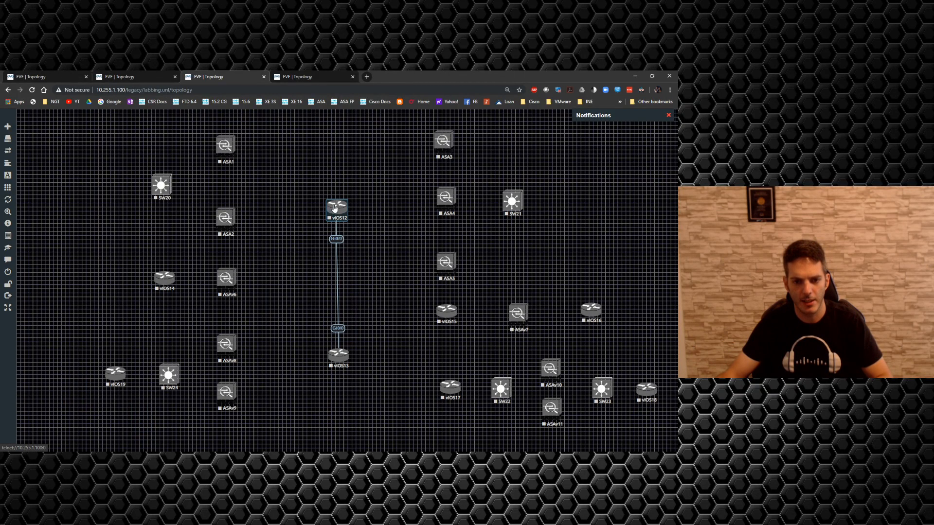
# Step: Move vIOS12 slightly up and connect its interface Gi0/1 to ASA1 interface eth0
pyautogui.moveTo(335, 208); pyautogui.dragTo(225, 145)
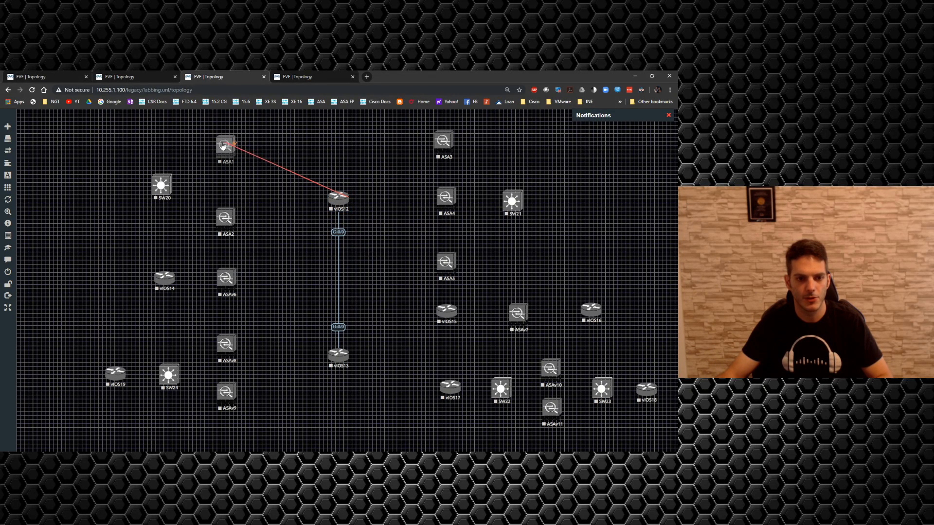
pyautogui.click(356, 337)
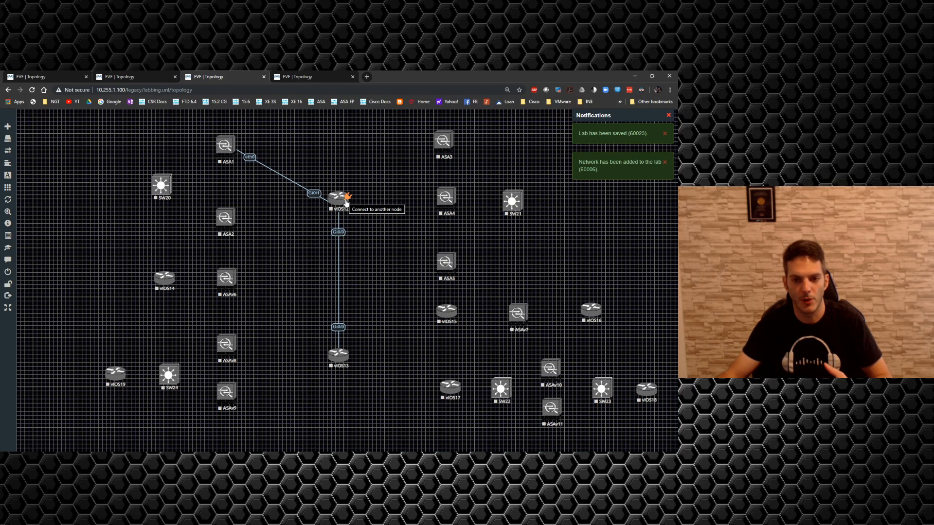
pyautogui.moveTo(347, 203); pyautogui.dragTo(443, 141)
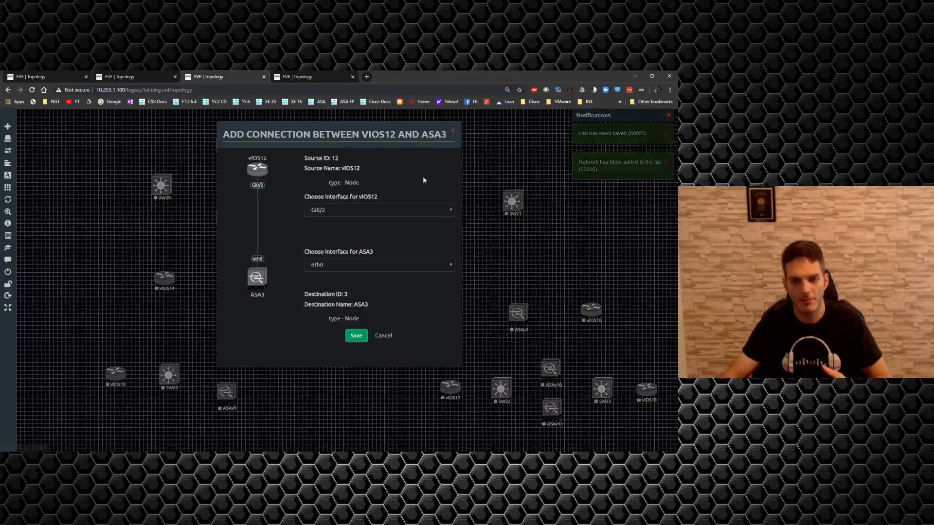
pyautogui.click(356, 335)
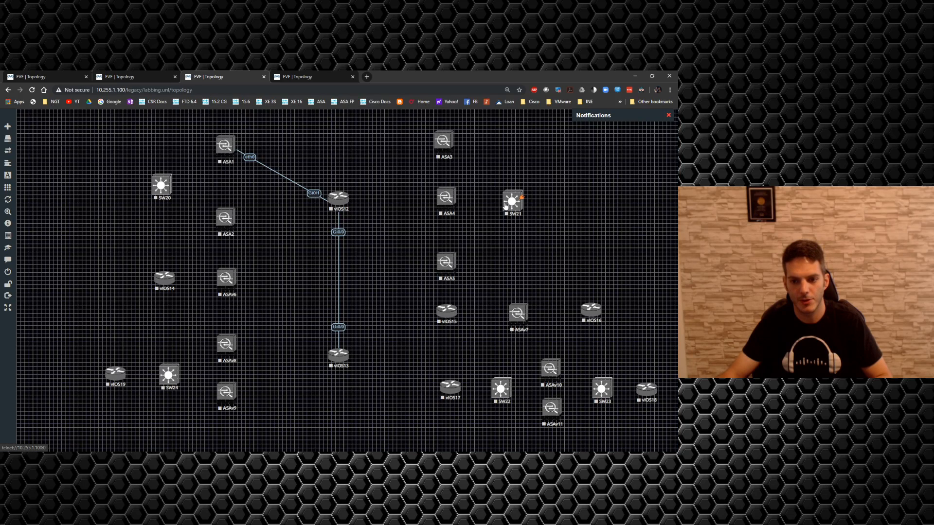
pyautogui.rightClick(506, 204)
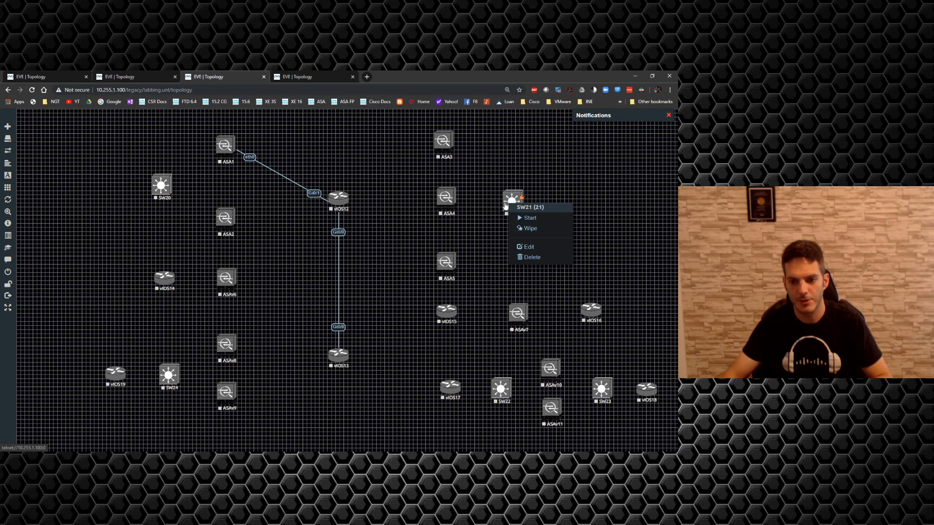
pyautogui.click(491, 231)
pyautogui.rightClick(492, 230)
pyautogui.click(430, 213)
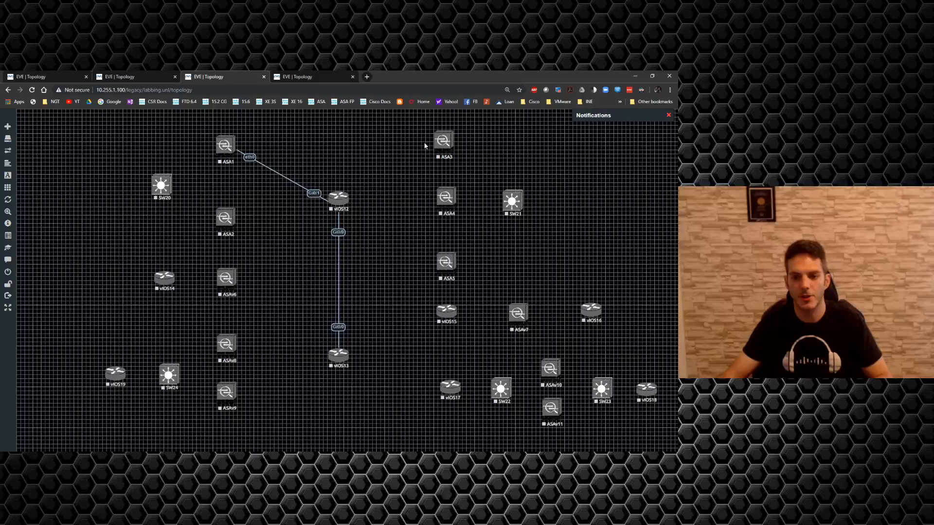
# Step: Add one Cisco vIOS Switch node named SW25 with 8 Ethernets between the vIOS12–vIOS13 link and ASA5
pyautogui.rightClick(376, 285)
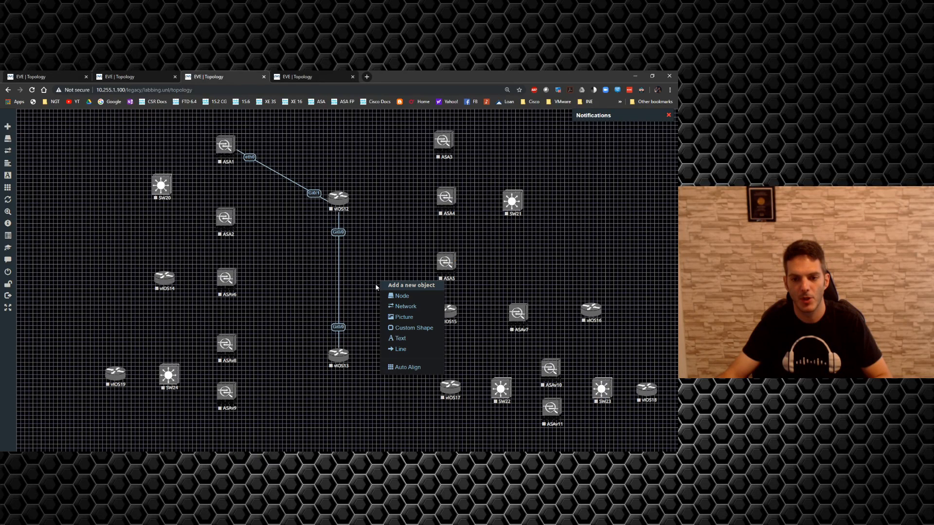
pyautogui.click(400, 296)
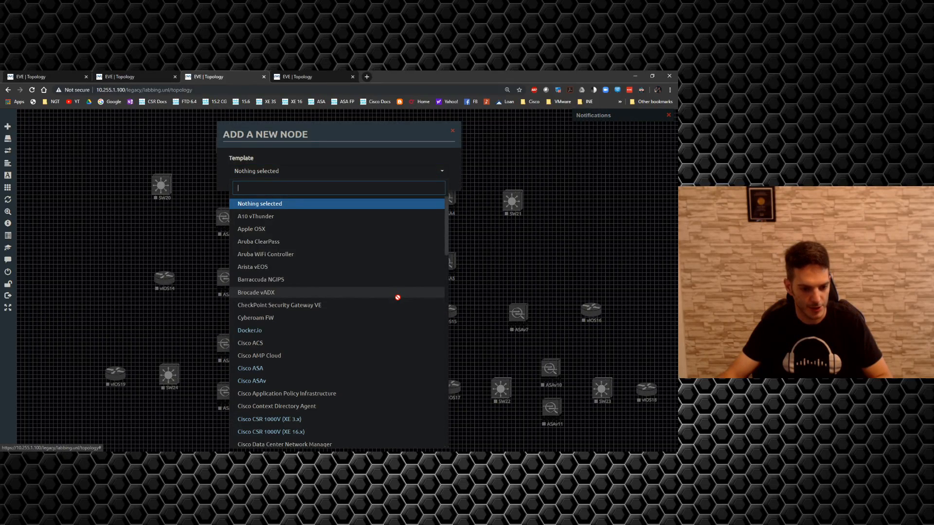
pyautogui.scroll(-4, 329, 358)
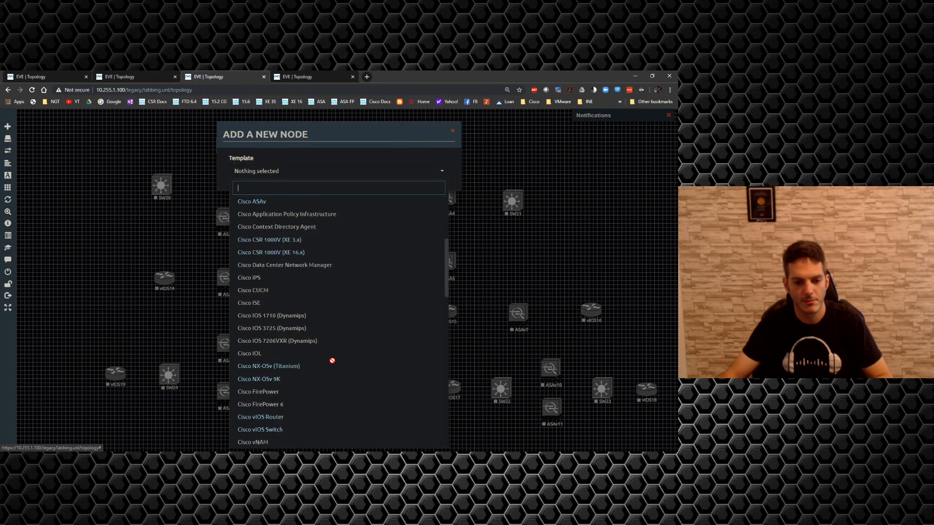
pyautogui.click(296, 423)
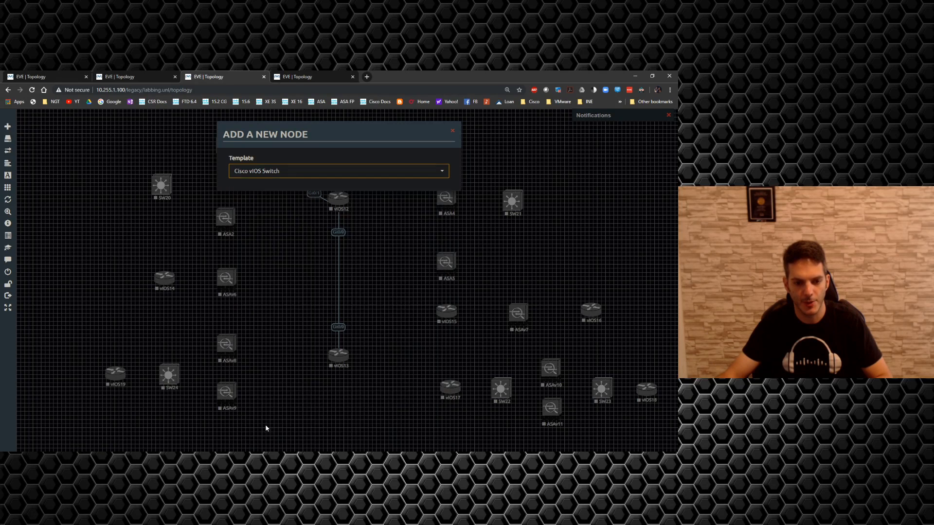
pyautogui.doubleClick(234, 237)
pyautogui.write('SW')
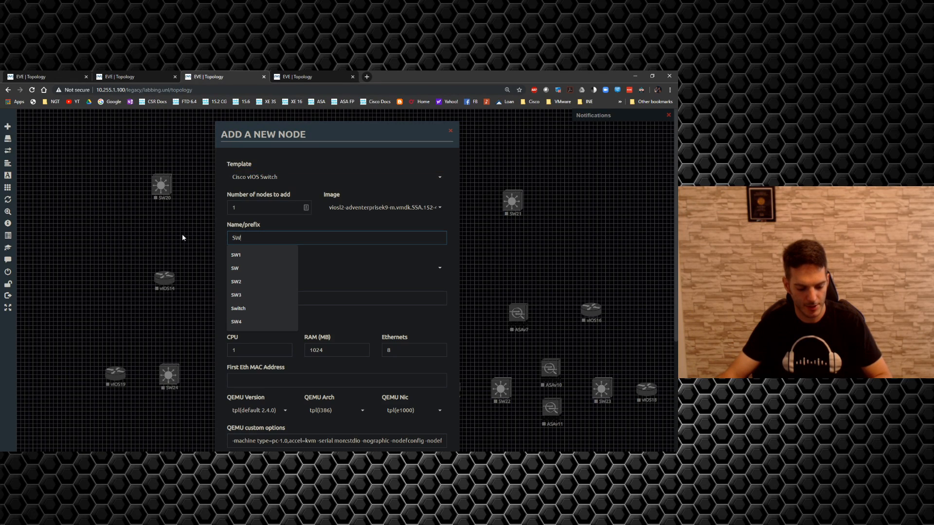
pyautogui.click(250, 207)
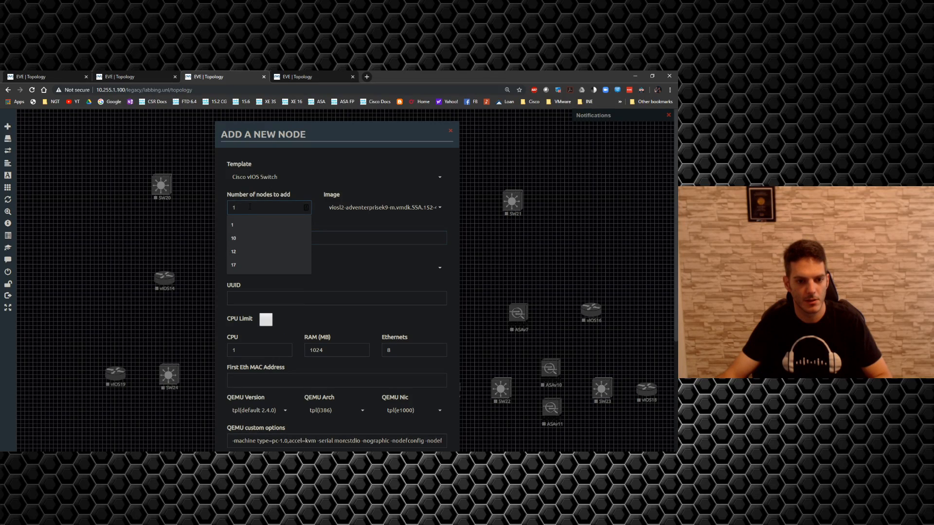
pyautogui.click(341, 237)
pyautogui.write('25')
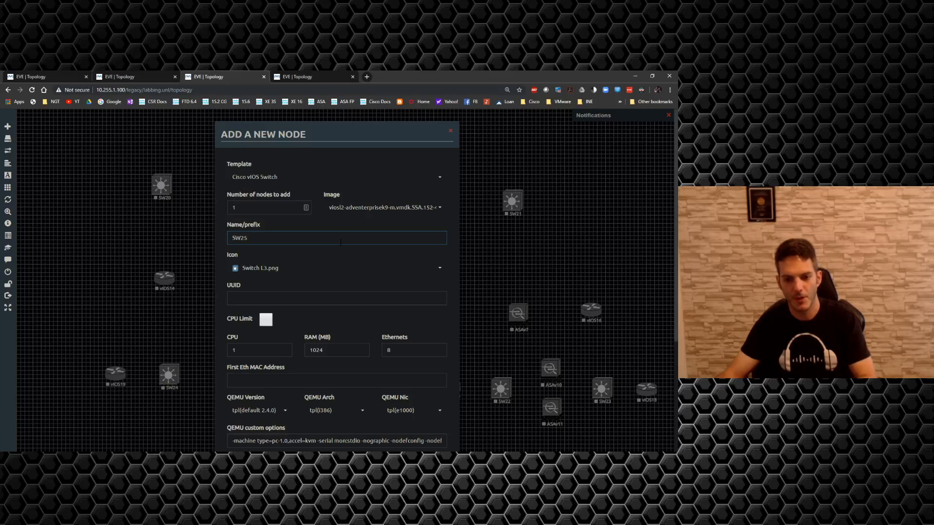
pyautogui.press('Return')
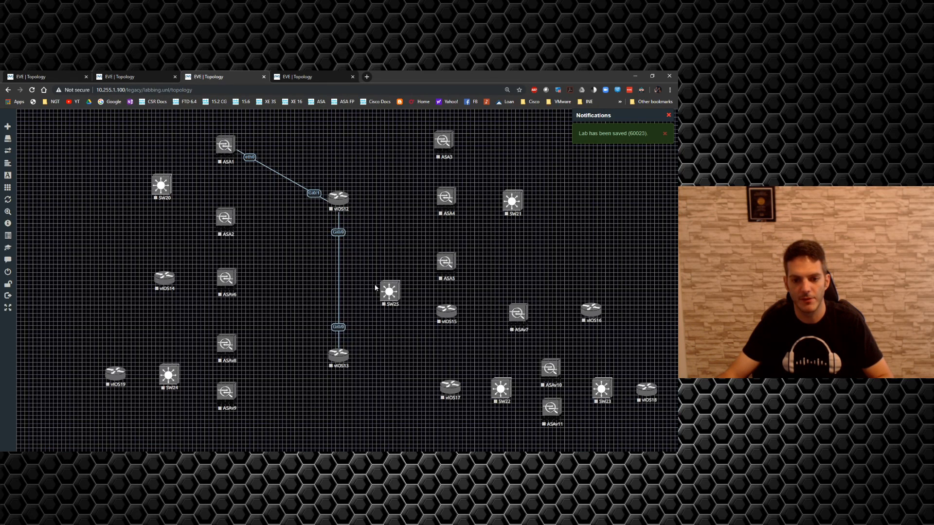
# Step: Place SW25 between vIOS12 and ASA4, and shift it right together with ASA3, ASA4, ASA5 and SW21
pyautogui.moveTo(388, 299); pyautogui.dragTo(384, 208)
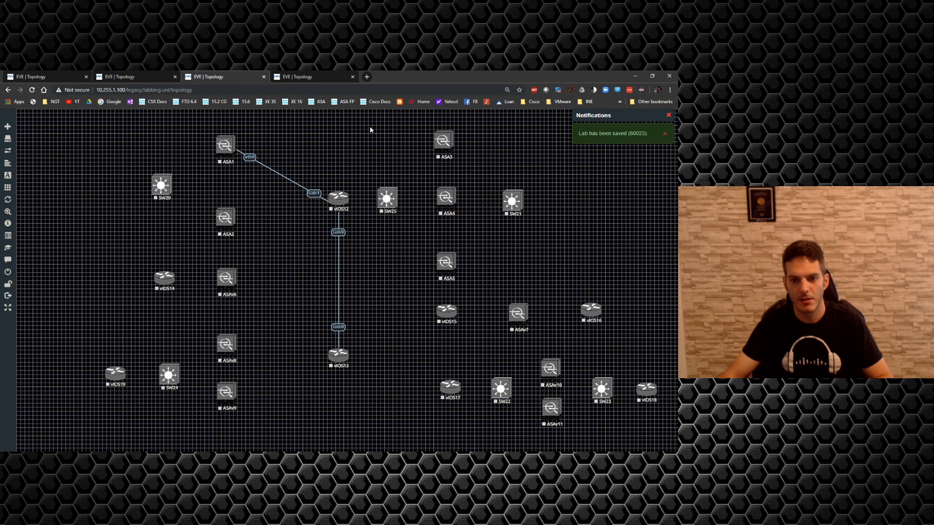
pyautogui.moveTo(371, 129); pyautogui.dragTo(557, 273)
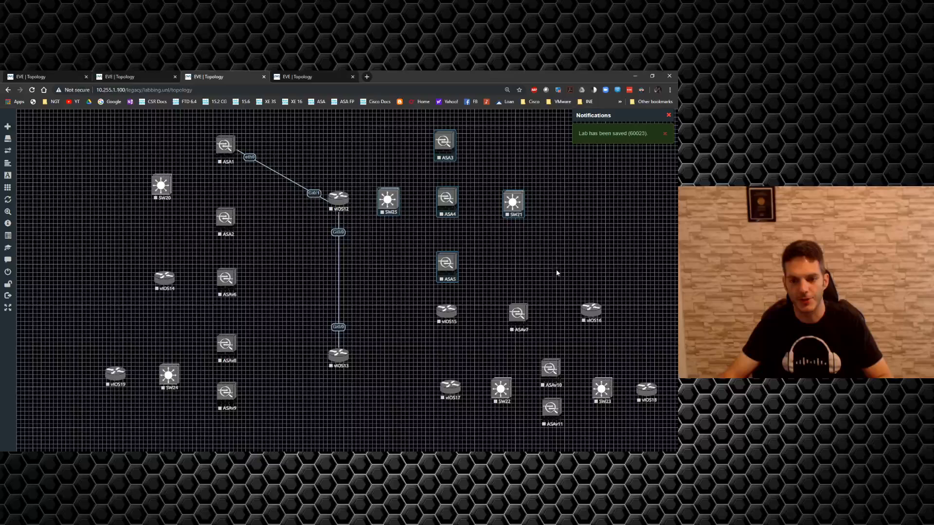
pyautogui.moveTo(446, 268); pyautogui.dragTo(504, 263)
pyautogui.click(452, 266)
# Step: Connect vIOS12 interface Gi0/2 to SW25 interface Gi0/0, and vIOS12 interface Gi0/3 to ASA2 interface eth0
pyautogui.moveTo(347, 200); pyautogui.dragTo(443, 194)
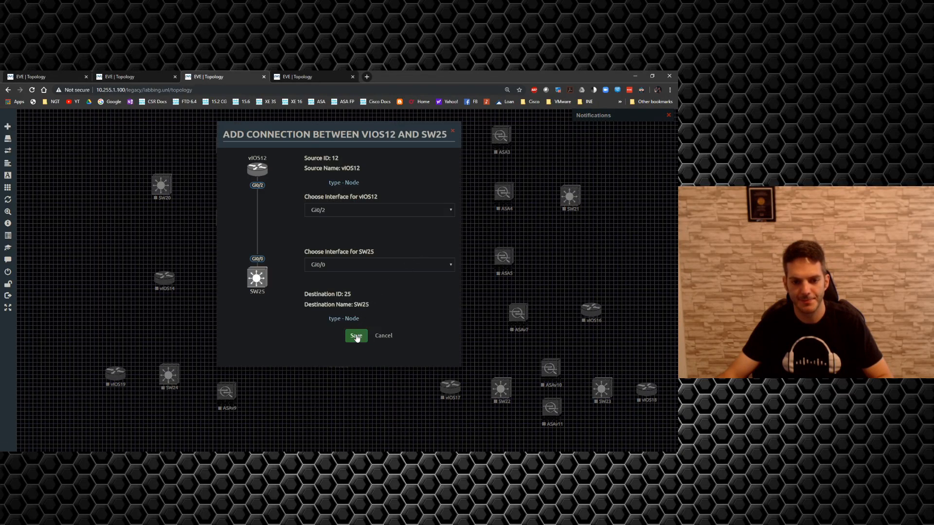
pyautogui.click(357, 338)
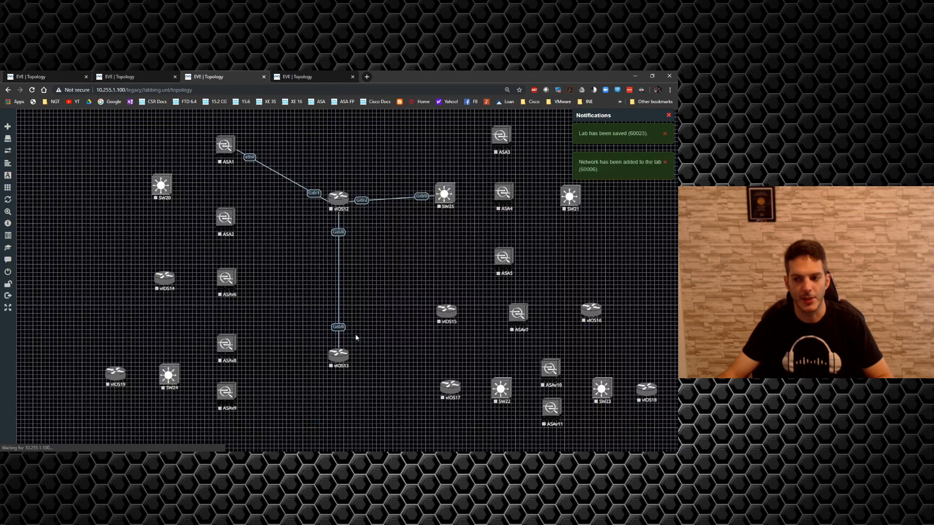
pyautogui.moveTo(346, 203); pyautogui.dragTo(227, 224)
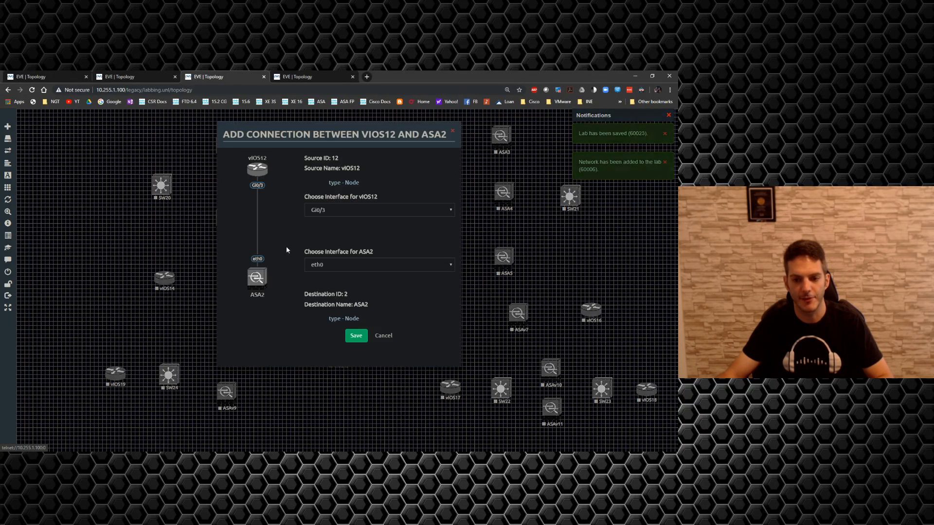
pyautogui.click(353, 337)
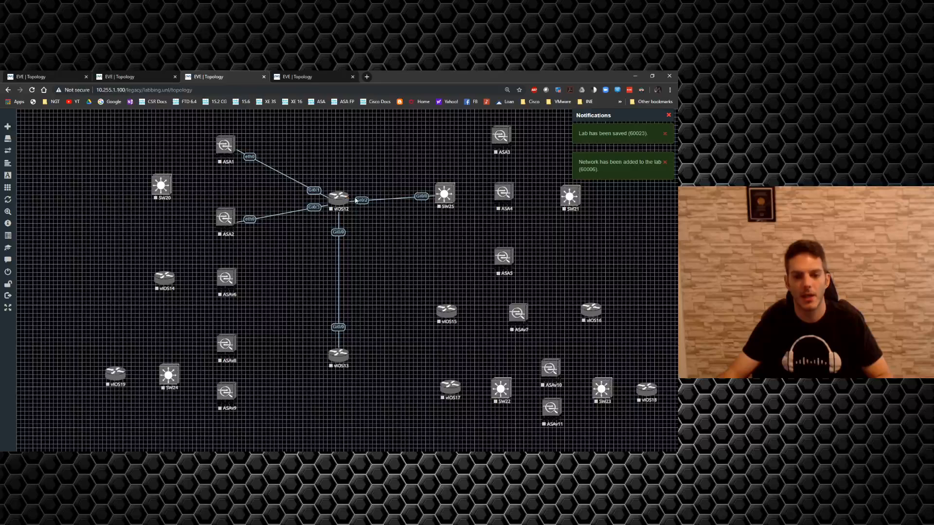
# Step: Connect vIOS12 interfaces Gi0/4, Gi0/5 and Gi0/6 to interface Gi0/0 of vIOS15, ASAv6 and ASAv8 respectively
pyautogui.moveTo(348, 198); pyautogui.dragTo(445, 310)
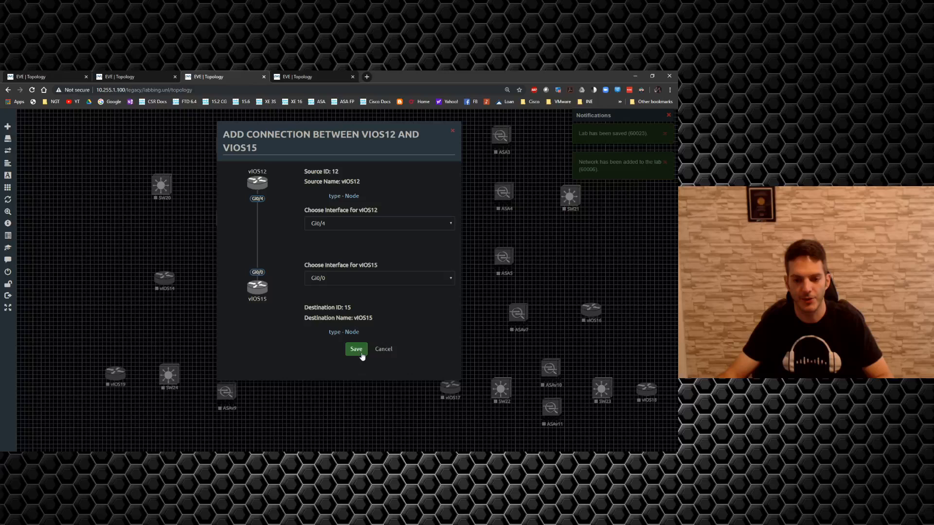
pyautogui.click(358, 352)
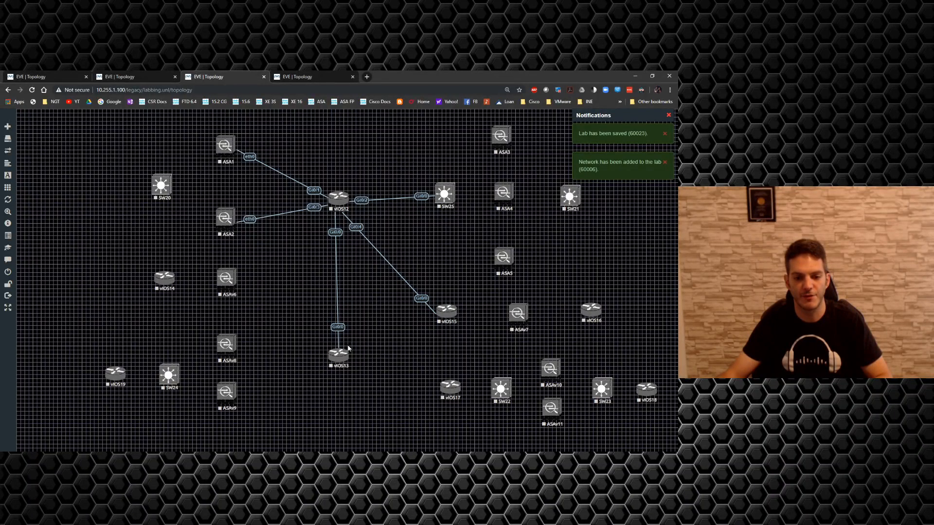
pyautogui.moveTo(347, 198); pyautogui.dragTo(231, 278)
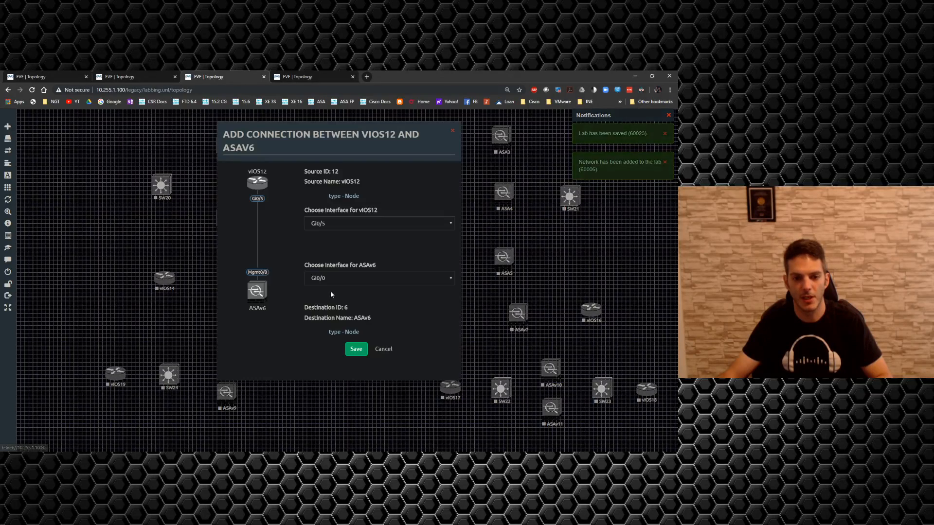
pyautogui.click(357, 352)
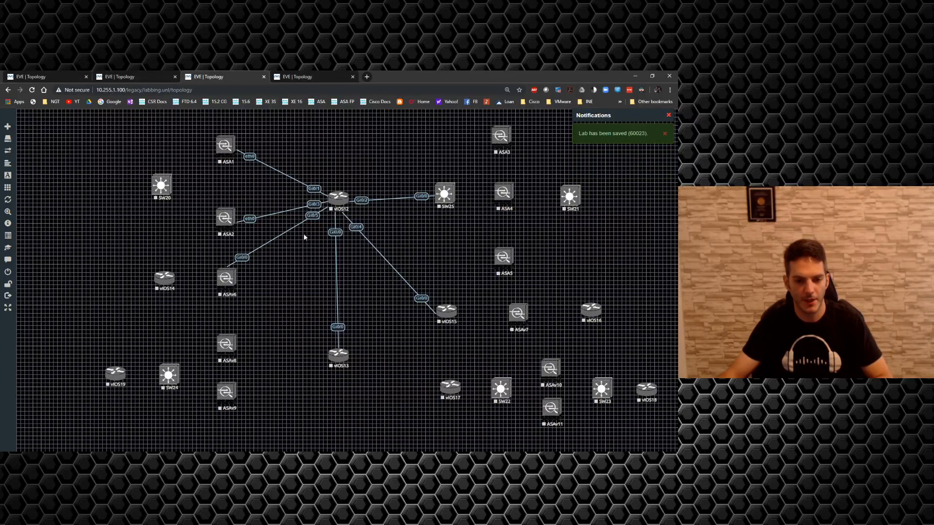
pyautogui.moveTo(346, 197); pyautogui.dragTo(238, 347)
pyautogui.click(356, 350)
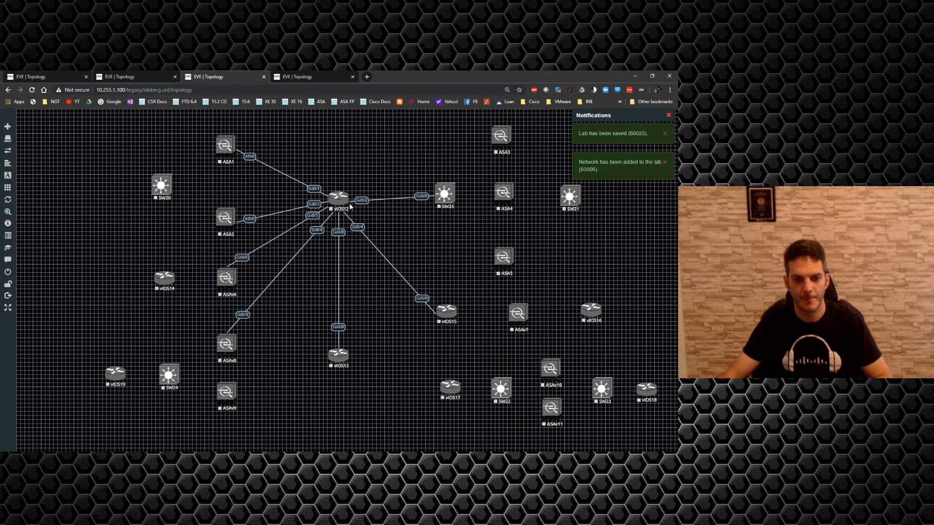
pyautogui.moveTo(349, 200); pyautogui.dragTo(282, 321)
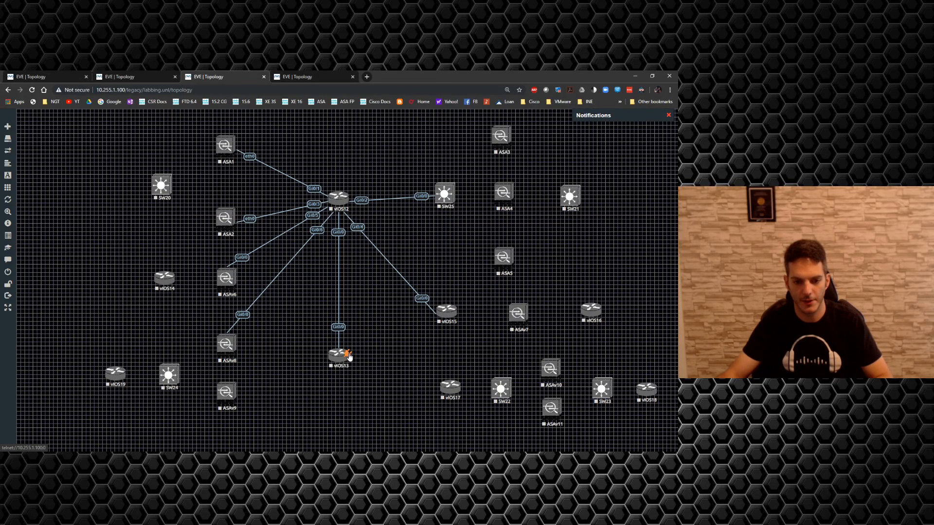
pyautogui.moveTo(348, 355); pyautogui.dragTo(242, 400)
pyautogui.click(368, 350)
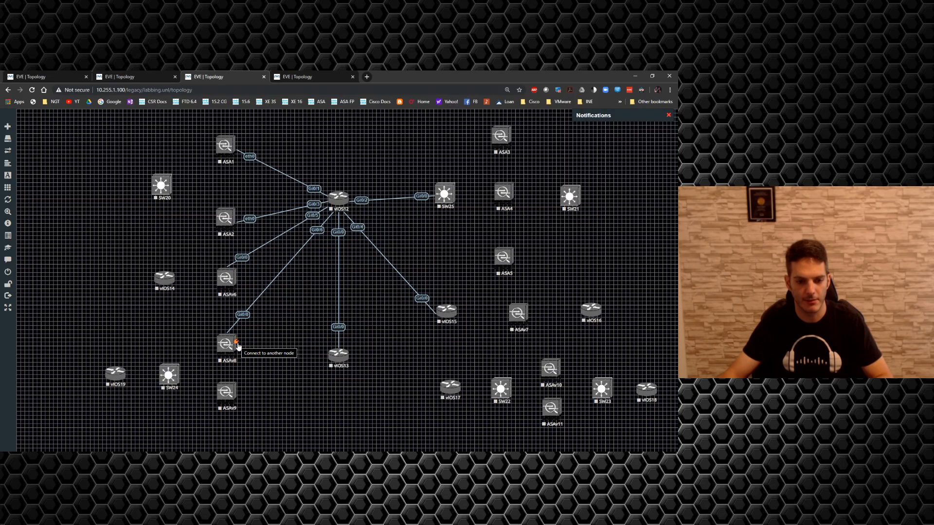
# Step: Connect vIOS13 interface Gi0/1 to ASAv9 interface Gi0/0, and link ASAv8 interface Gi0/1 to ASAv9 interface Gi0/1
pyautogui.moveTo(344, 352); pyautogui.dragTo(227, 392)
pyautogui.click(357, 350)
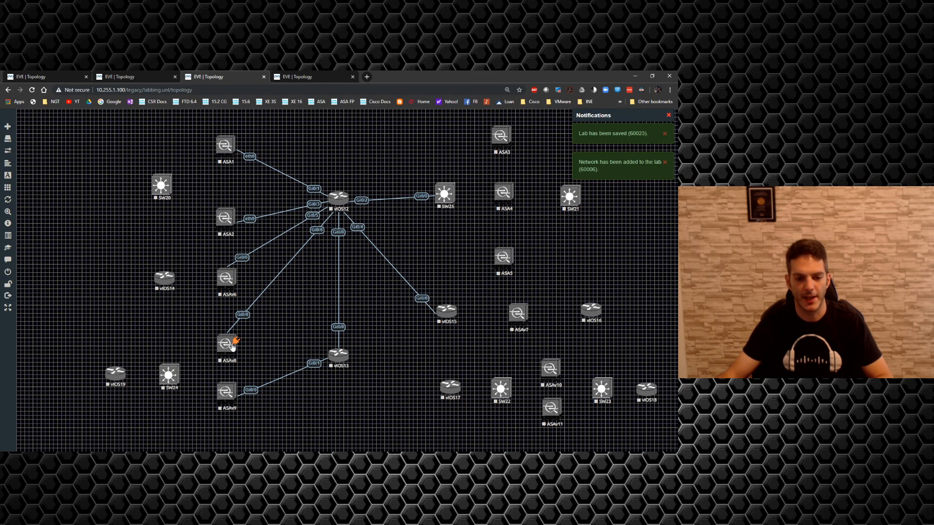
pyautogui.moveTo(233, 343); pyautogui.dragTo(223, 395)
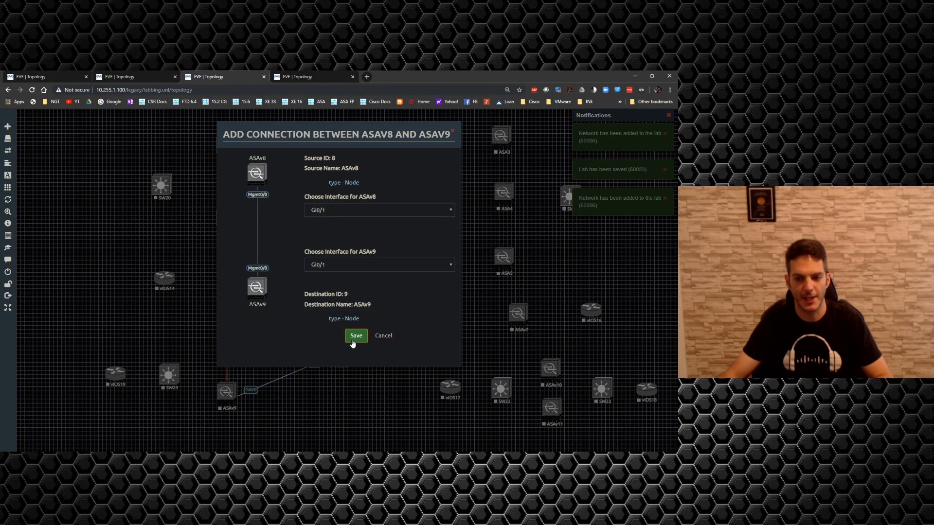
pyautogui.click(355, 336)
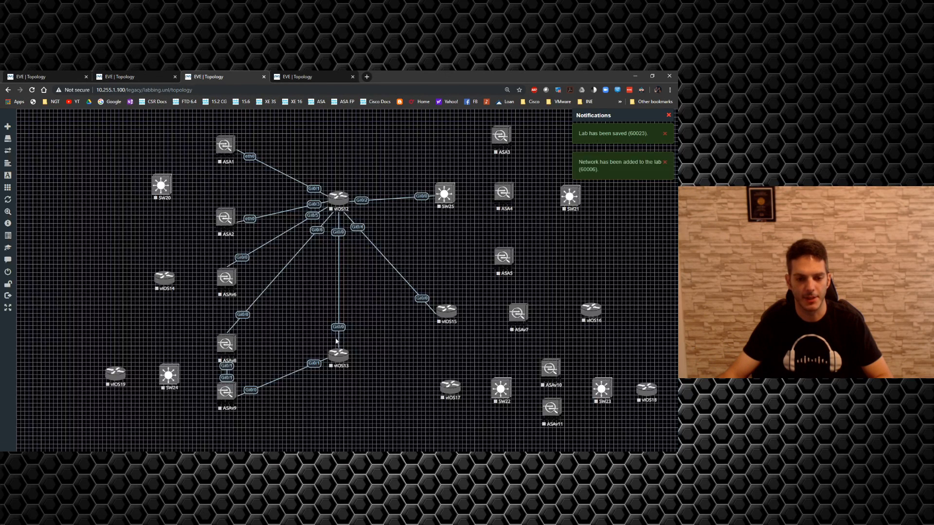
# Step: Connect ASAv8 interface Gi0/2 to SW24 interface Gi0/0, and ASAv9 interface Gi0/2 to SW24 interface Gi0/1
pyautogui.moveTo(234, 342); pyautogui.dragTo(170, 376)
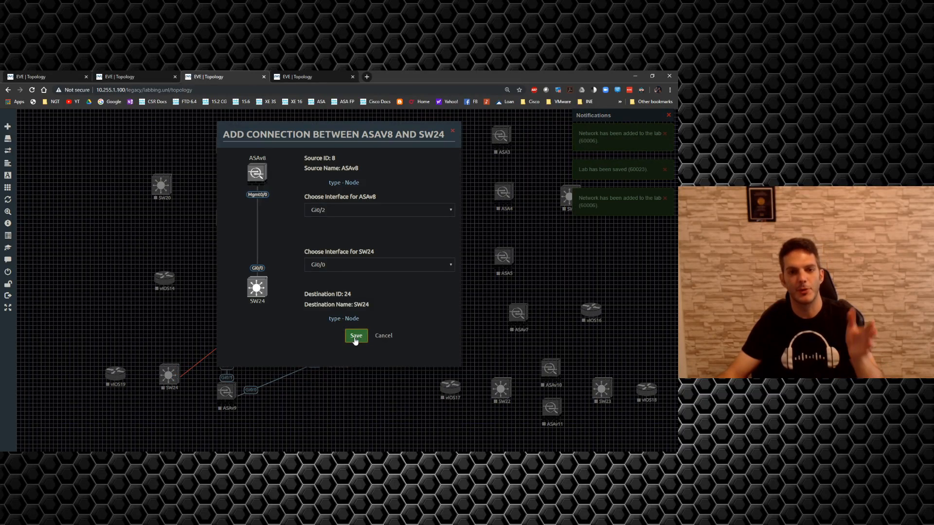
pyautogui.click(355, 337)
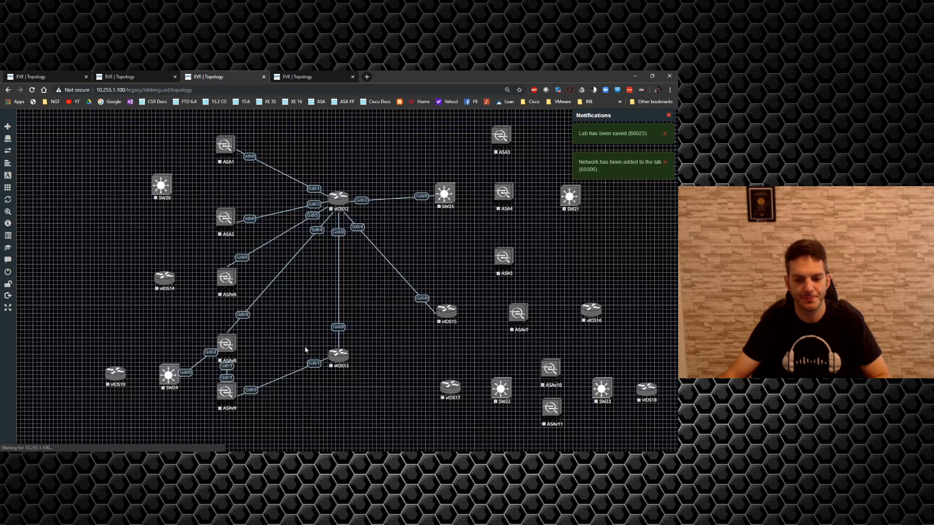
pyautogui.moveTo(236, 390); pyautogui.dragTo(168, 376)
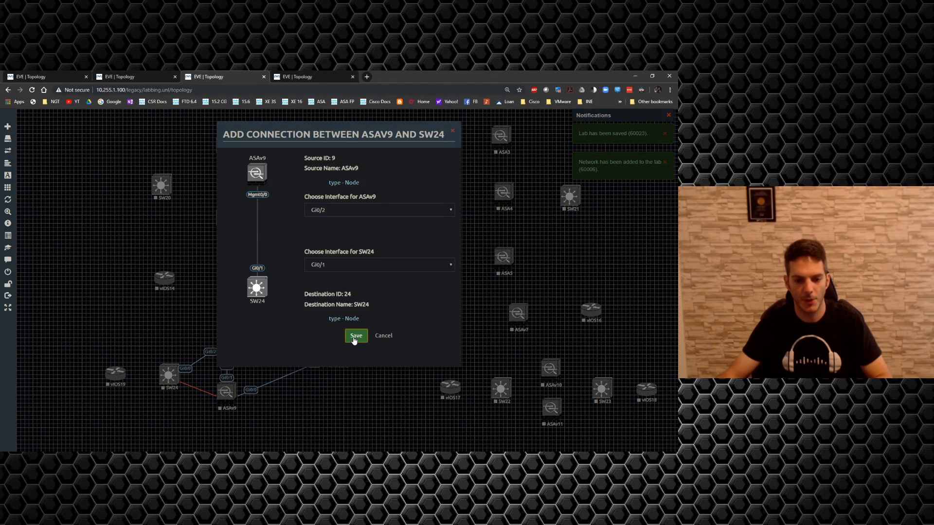
pyautogui.click(354, 339)
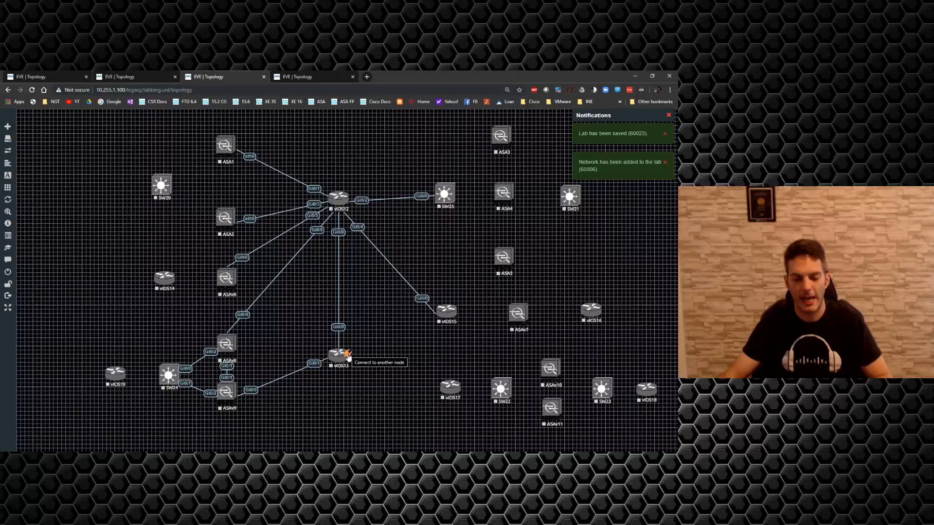
pyautogui.moveTo(348, 358); pyautogui.dragTo(444, 196)
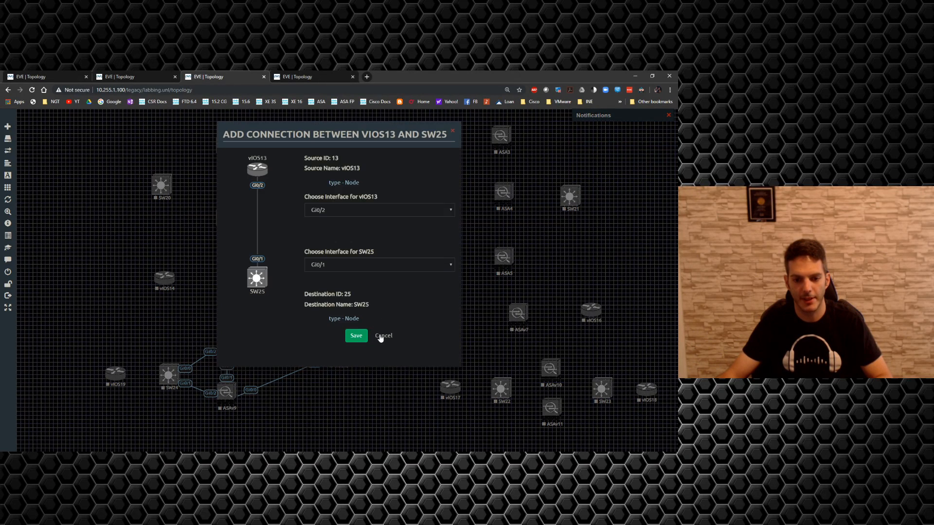
pyautogui.click(382, 336)
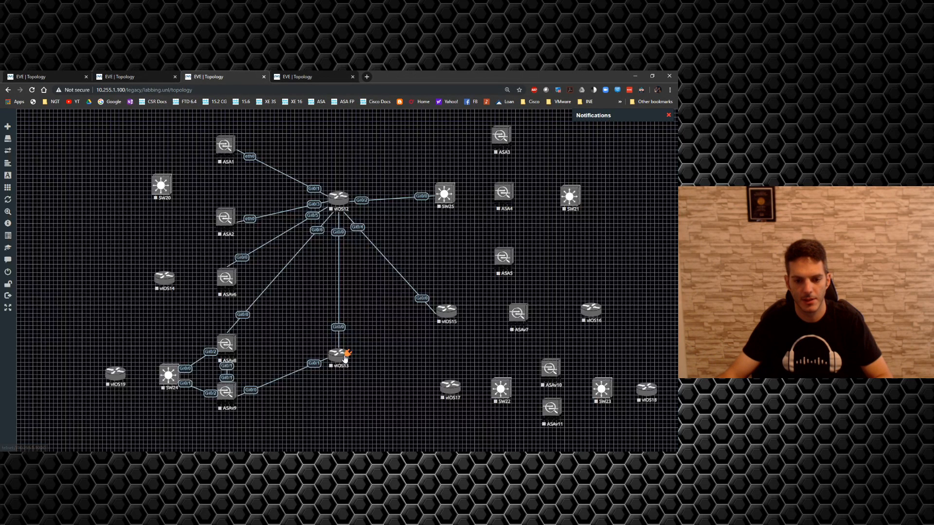
pyautogui.moveTo(349, 355); pyautogui.dragTo(226, 220)
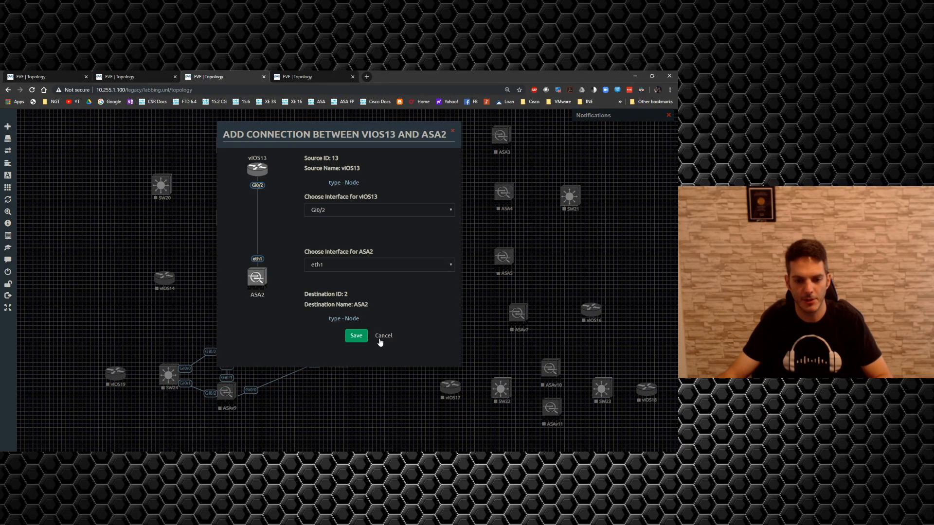
pyautogui.click(380, 340)
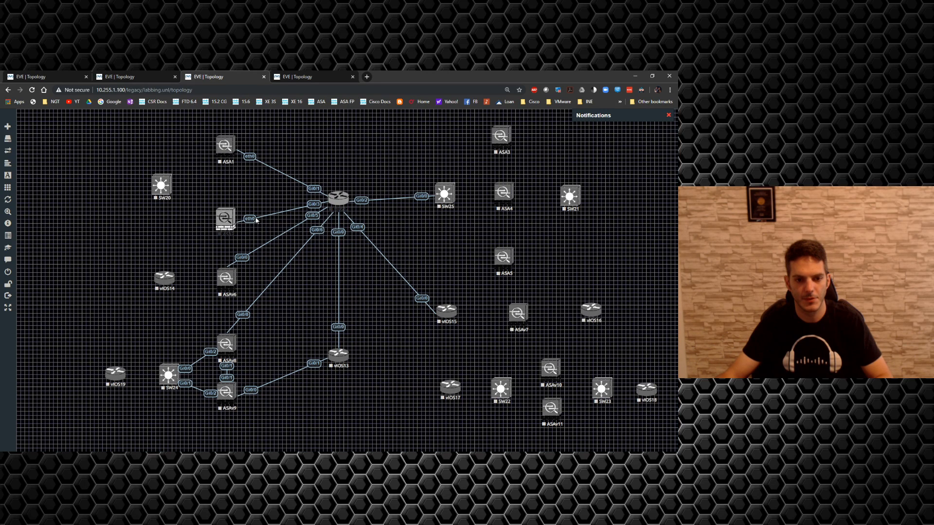
# Step: Replace the ASA2–vIOS12 link with a connection from vIOS13 interface Gi0/2 to ASA2 interface eth0, and move ASA2 slightly up
pyautogui.rightClick(252, 218)
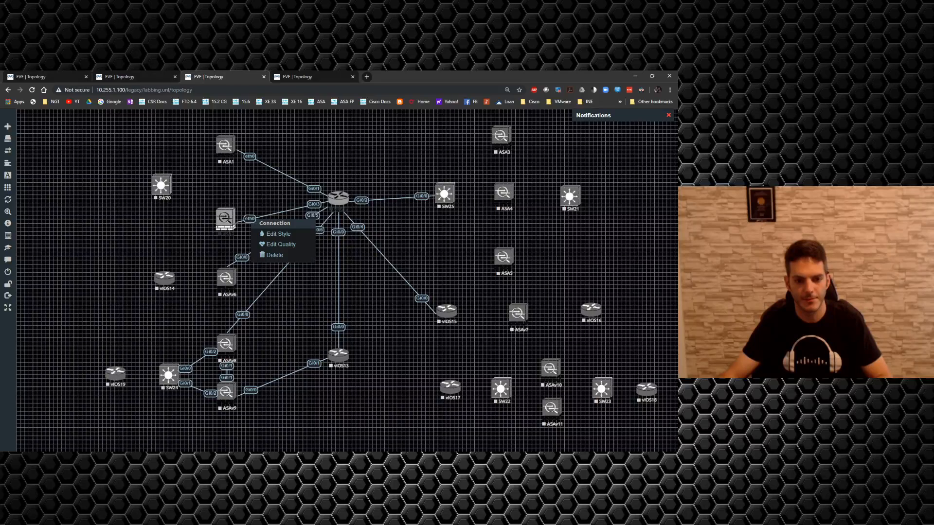
pyautogui.click(273, 255)
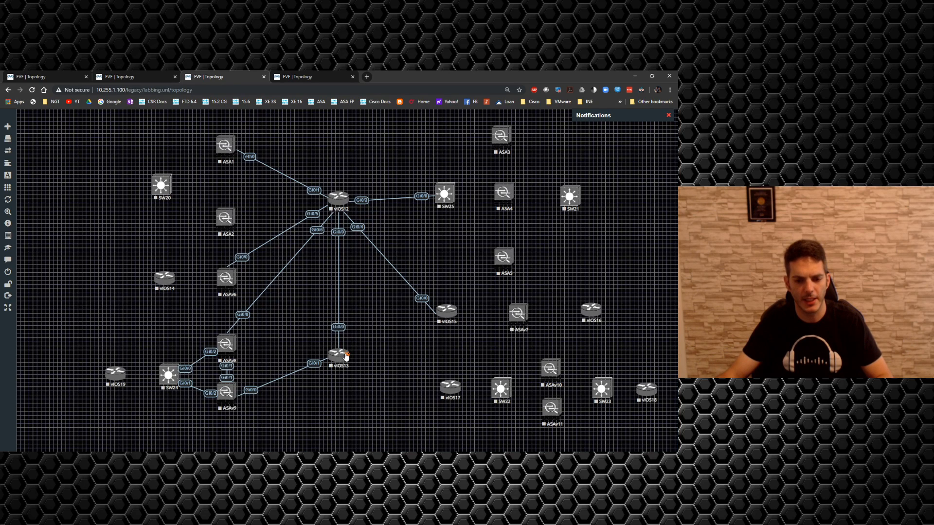
pyautogui.moveTo(346, 356); pyautogui.dragTo(225, 218)
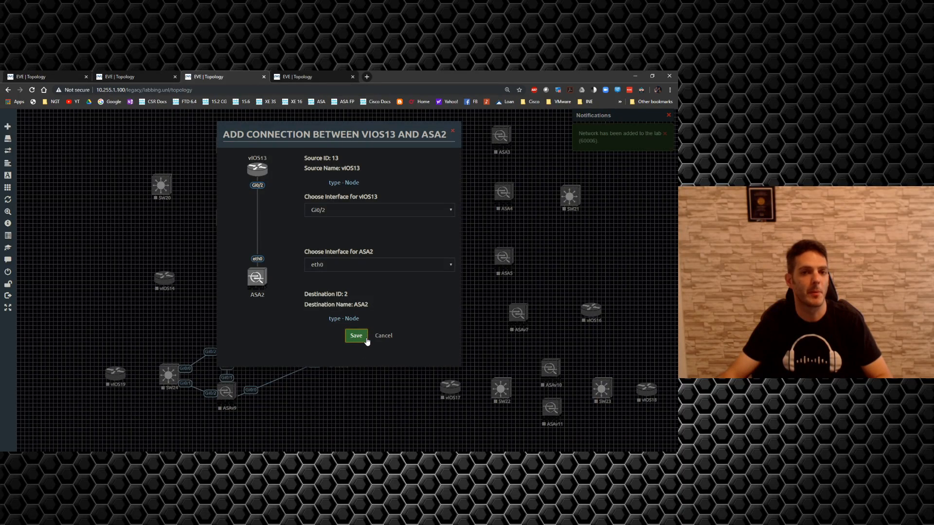
pyautogui.click(356, 335)
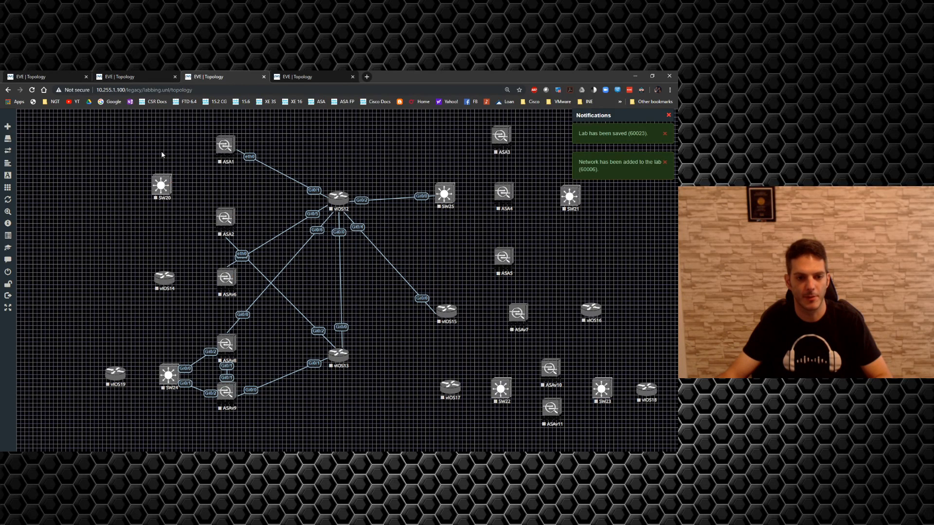
pyautogui.moveTo(224, 225); pyautogui.dragTo(225, 212)
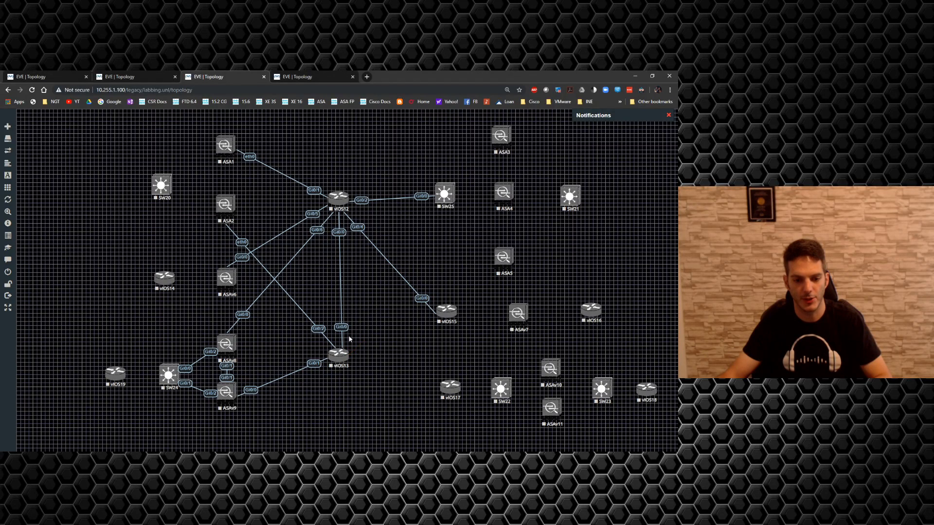
# Step: Connect vIOS13 interface Gi0/3 to ASAv6 interface Gi0/1, and vIOS13 interface Gi0/4 to SW25 interface Gi0/1
pyautogui.moveTo(236, 342); pyautogui.dragTo(348, 354)
pyautogui.moveTo(250, 319); pyautogui.dragTo(226, 280)
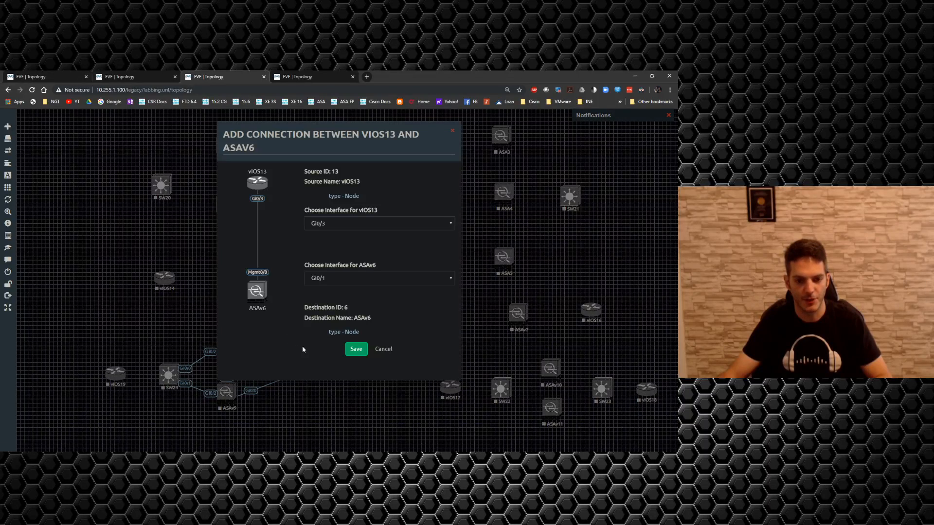
pyautogui.click(355, 349)
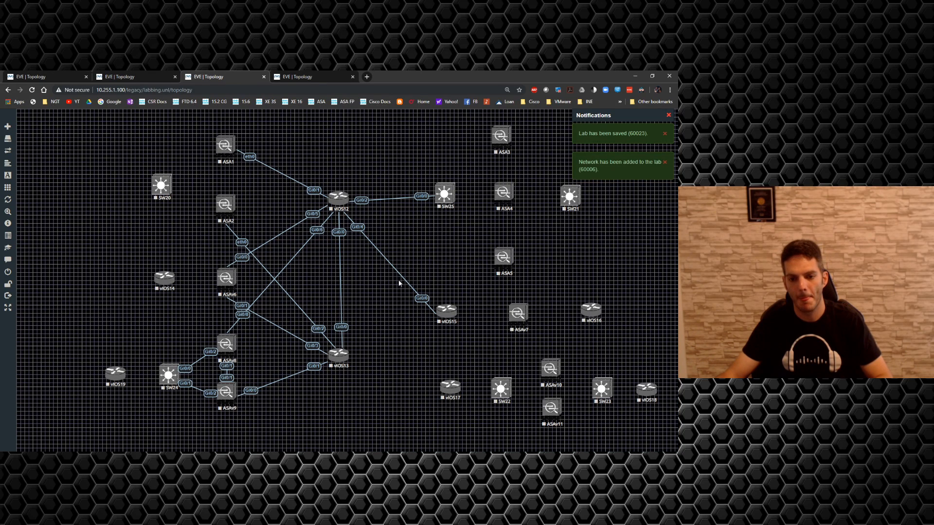
pyautogui.moveTo(348, 356); pyautogui.dragTo(444, 194)
pyautogui.click(356, 336)
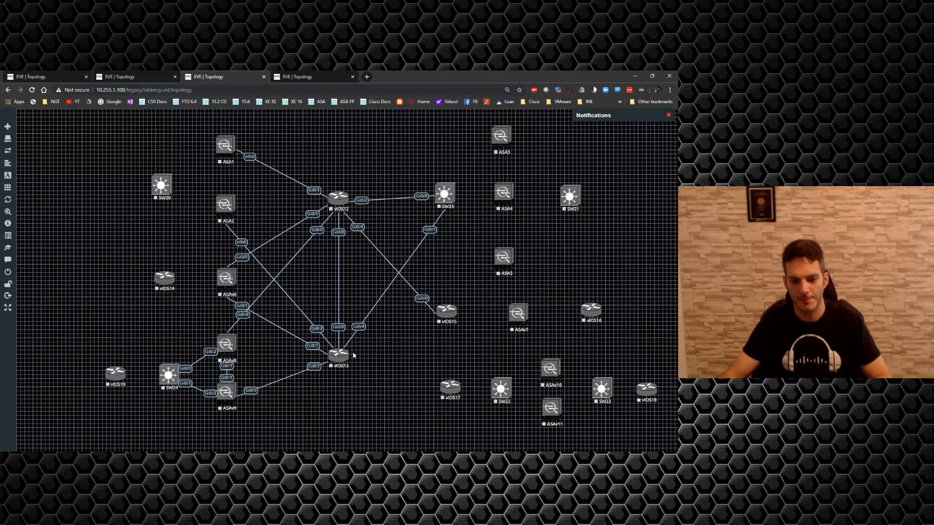
# Step: Connect vIOS13 interface Gi0/5 to vIOS15 interface Gi0/1, and vIOS13 interface Gi0/6 to vIOS17 interface Gi0/0
pyautogui.moveTo(354, 356); pyautogui.dragTo(445, 314)
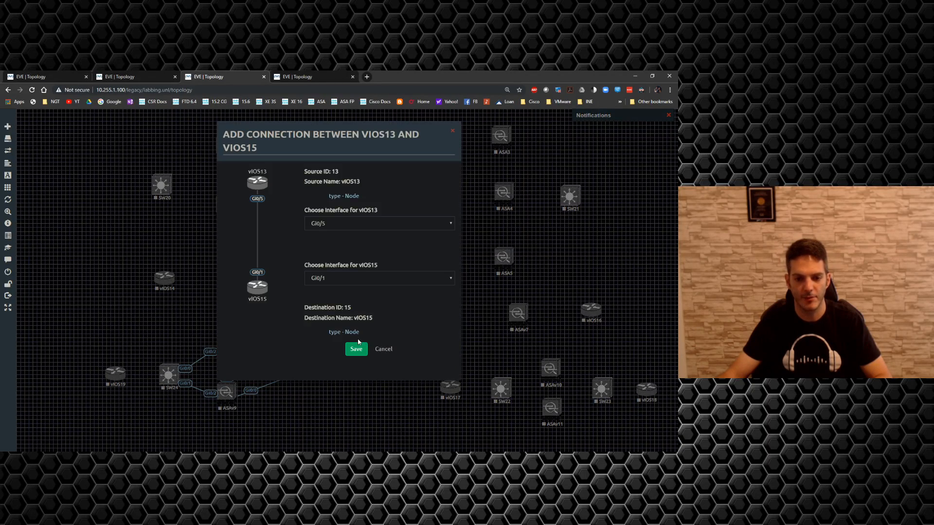
pyautogui.click(352, 349)
pyautogui.click(355, 349)
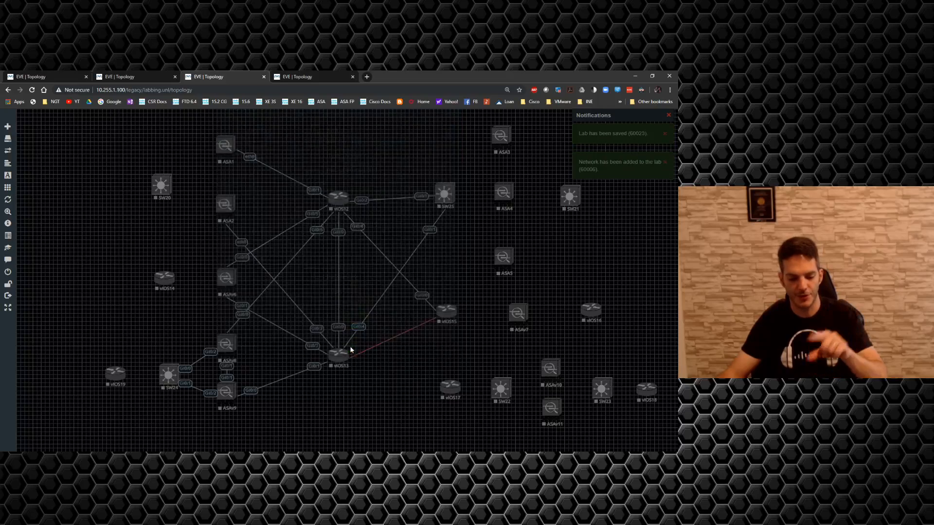
pyautogui.press('F5')
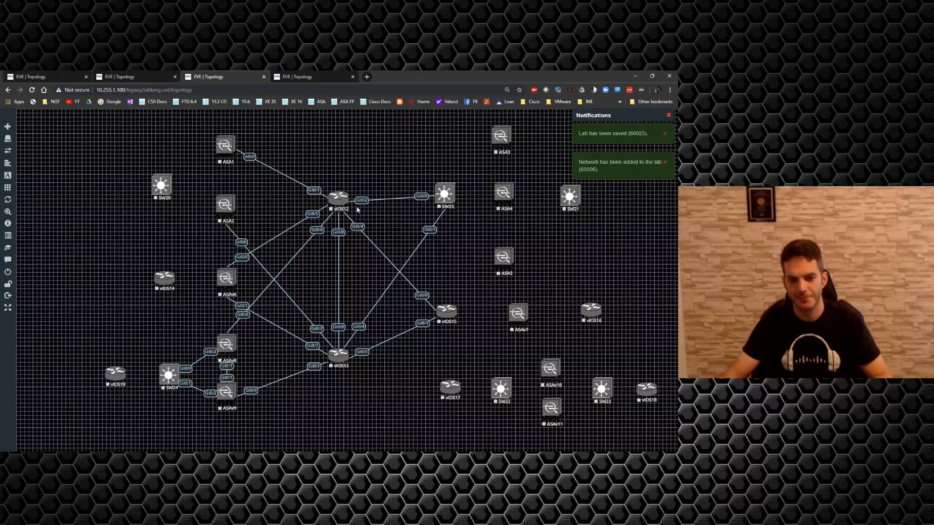
pyautogui.moveTo(346, 354); pyautogui.dragTo(444, 387)
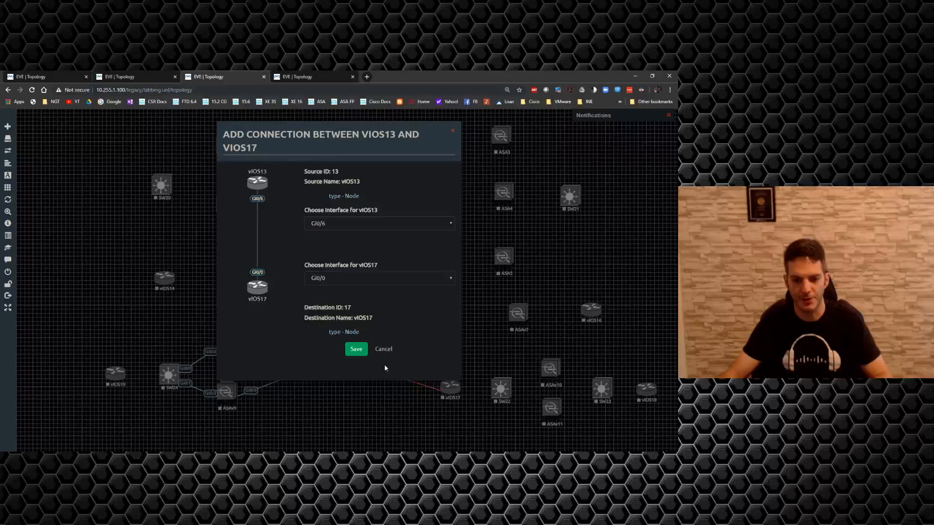
pyautogui.click(363, 354)
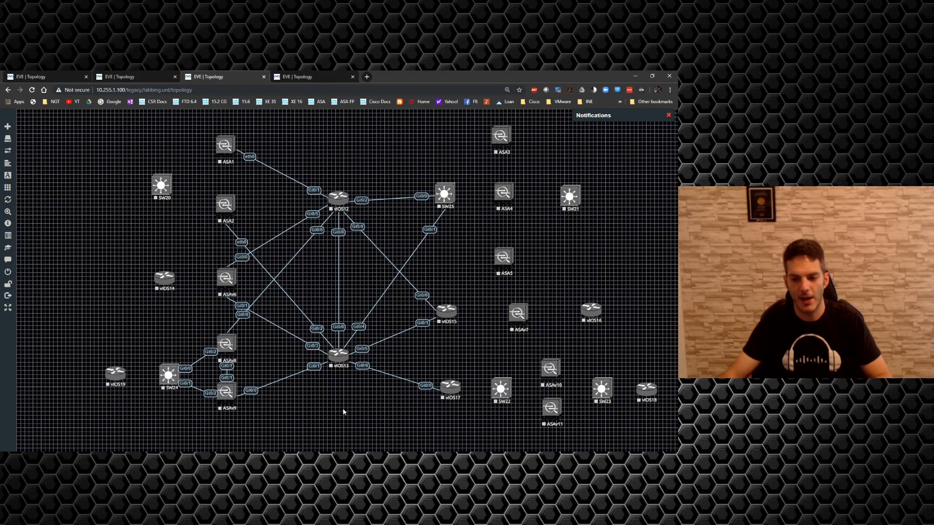
# Step: Connect ASA1 interface eth1 to SW20 interface Gi0/0, and ASA2 interface eth1 to SW20 interface Gi0/1
pyautogui.moveTo(235, 144)
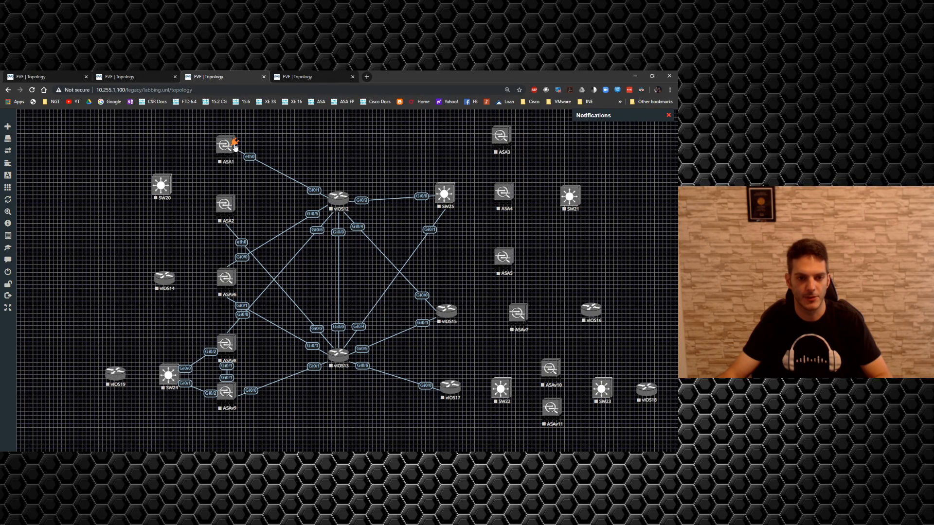
pyautogui.moveTo(234, 143); pyautogui.dragTo(163, 185)
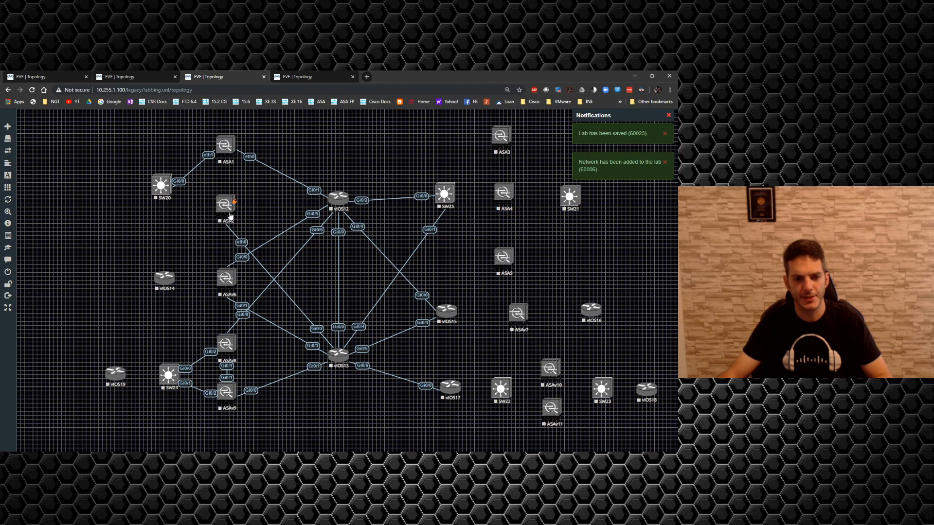
pyautogui.moveTo(234, 202); pyautogui.dragTo(160, 185)
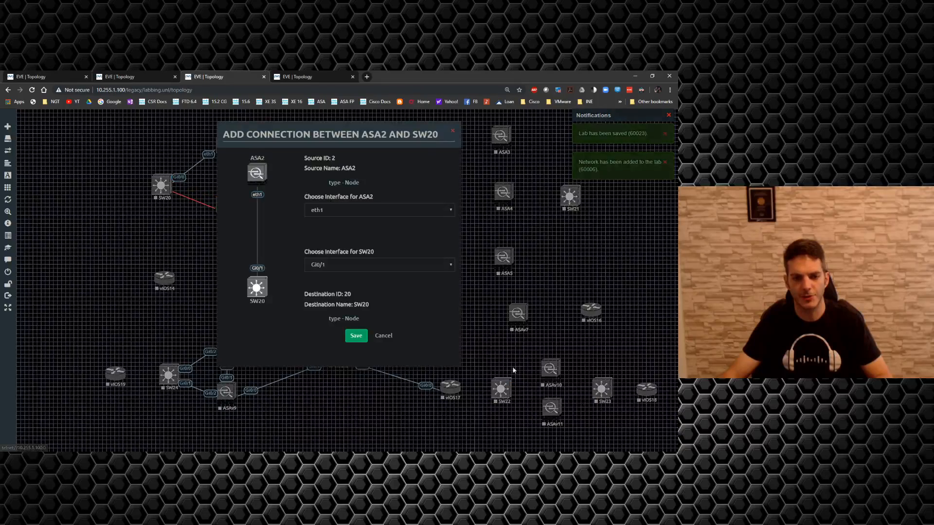
pyautogui.click(356, 335)
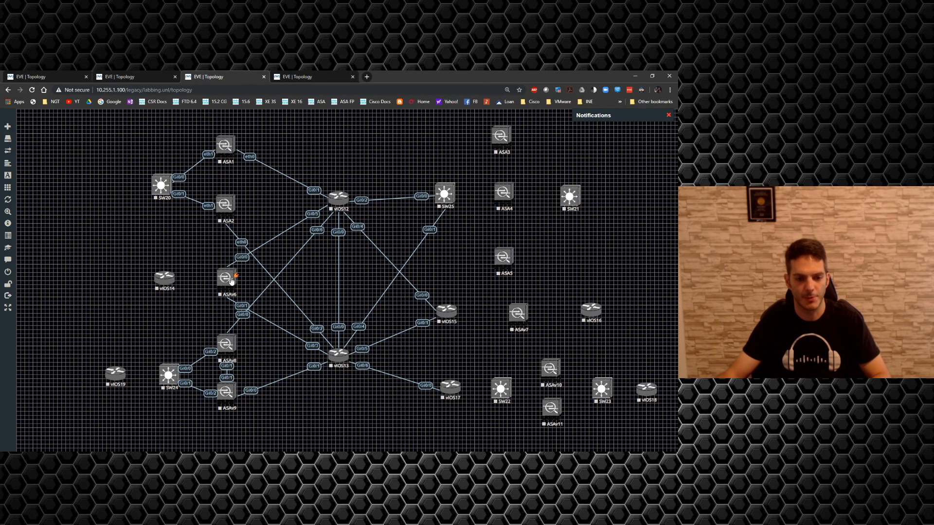
# Step: Connect ASAv6 interface Gi0/2 to vIOS14 interface Gi0/0, and SW24 interface Gi0/2 to vIOS19 interface Gi0/0
pyautogui.moveTo(233, 275); pyautogui.dragTo(168, 280)
pyautogui.click(357, 349)
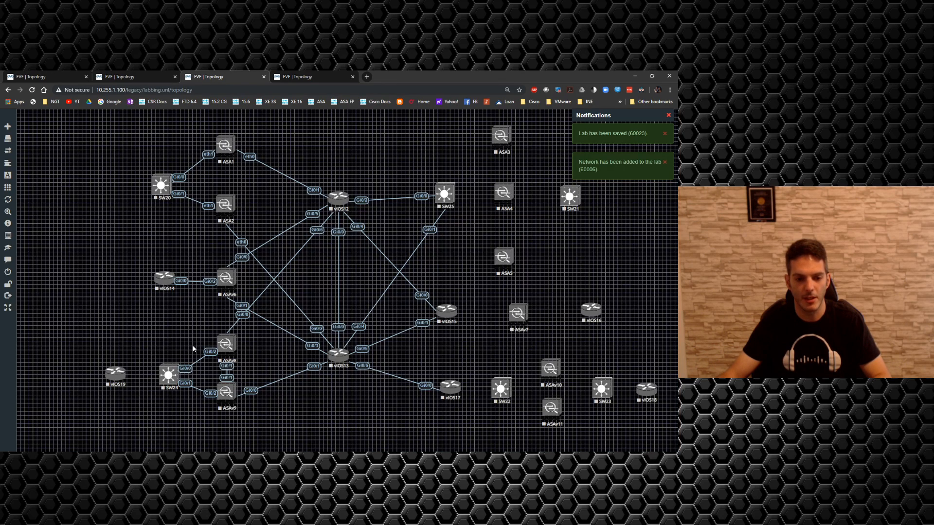
pyautogui.moveTo(179, 375); pyautogui.dragTo(116, 374)
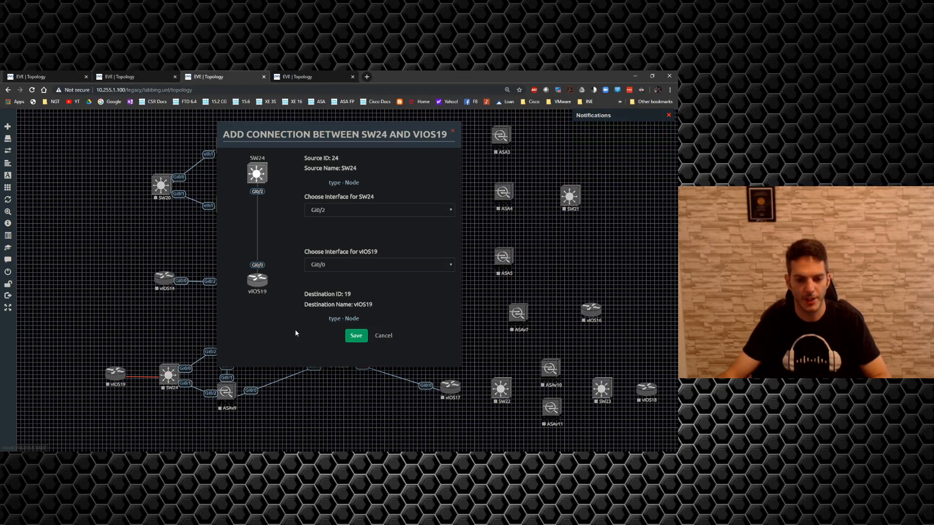
pyautogui.click(353, 336)
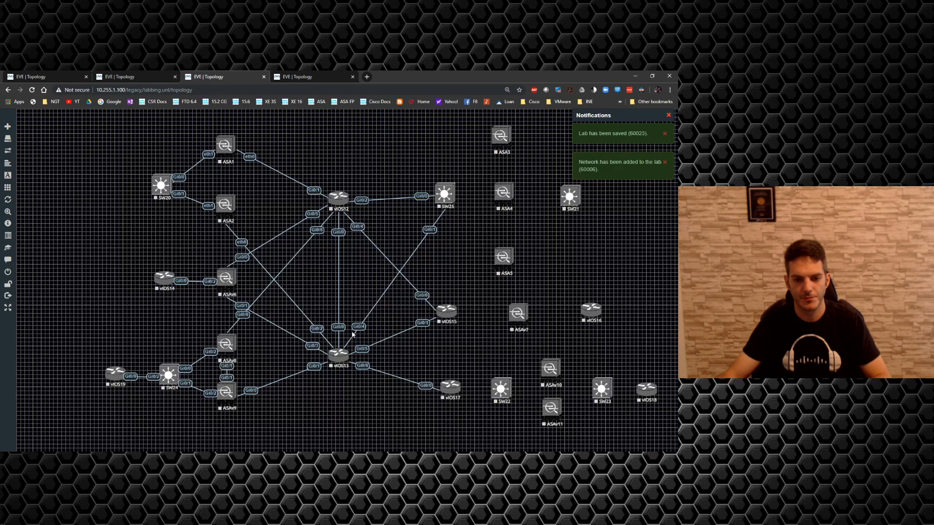
pyautogui.click(32, 89)
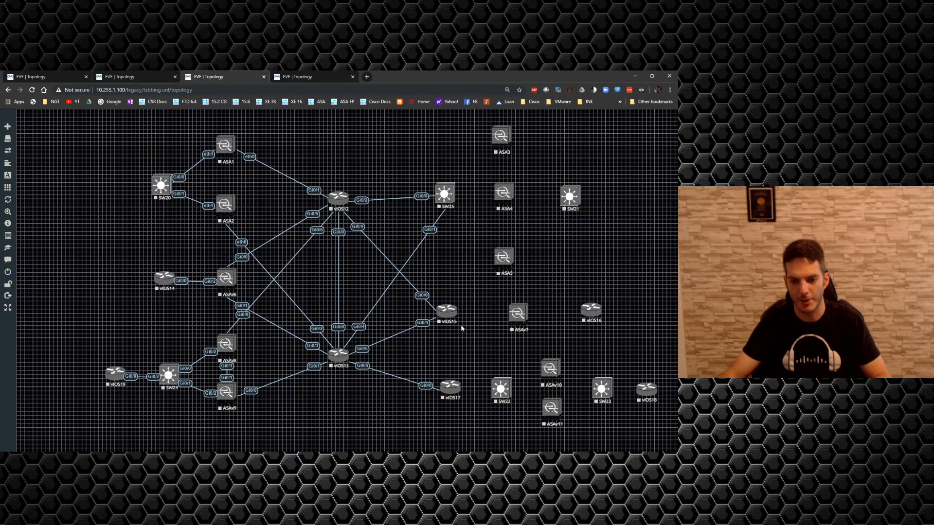
# Step: Connect vIOS15 interface Gi0/2 to ASAv7 interface Gi0/0, and ASAv7 interface Gi0/1 to vIOS16 interface Gi0/0
pyautogui.moveTo(456, 311); pyautogui.dragTo(510, 316)
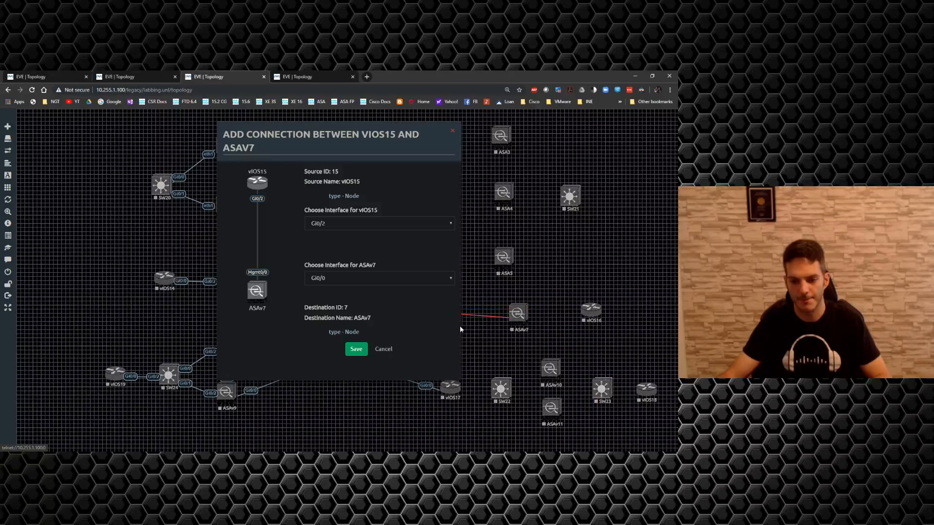
pyautogui.click(358, 350)
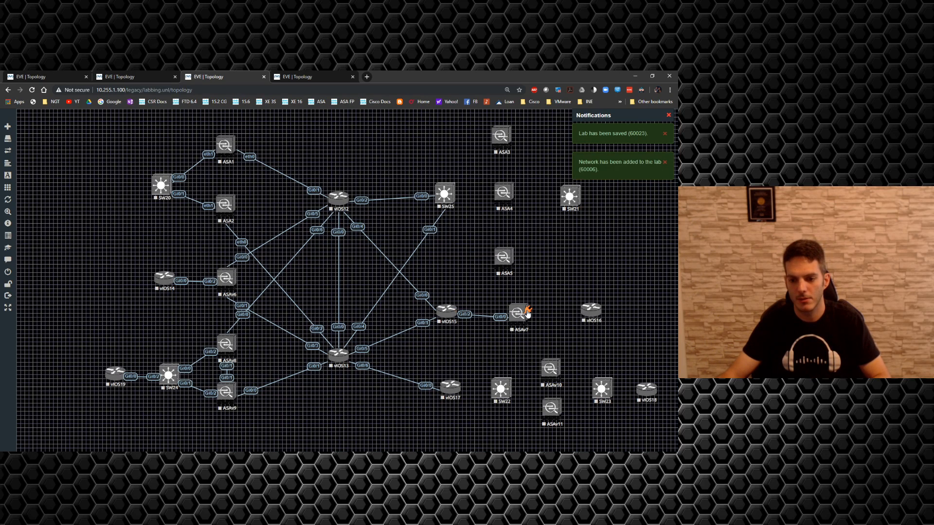
pyautogui.moveTo(528, 313); pyautogui.dragTo(593, 309)
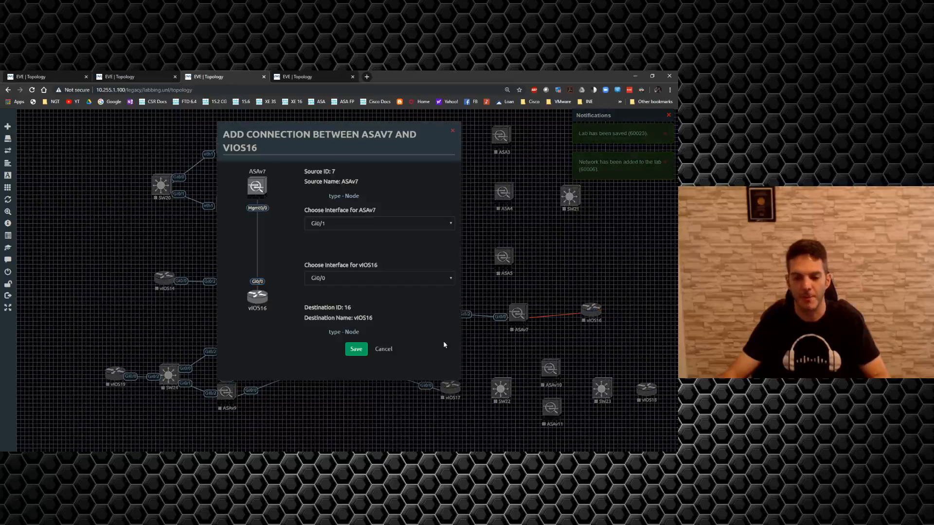
pyautogui.click(362, 350)
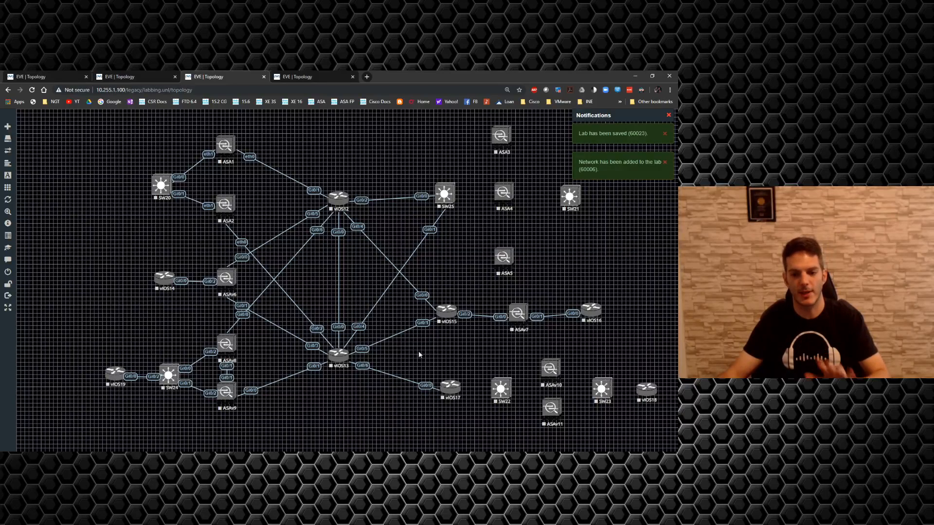
# Step: Align vIOS15, ASAv7 and vIOS16 horizontally as a group and shift them slightly to the right
pyautogui.moveTo(611, 325); pyautogui.dragTo(435, 294)
pyautogui.click(451, 347)
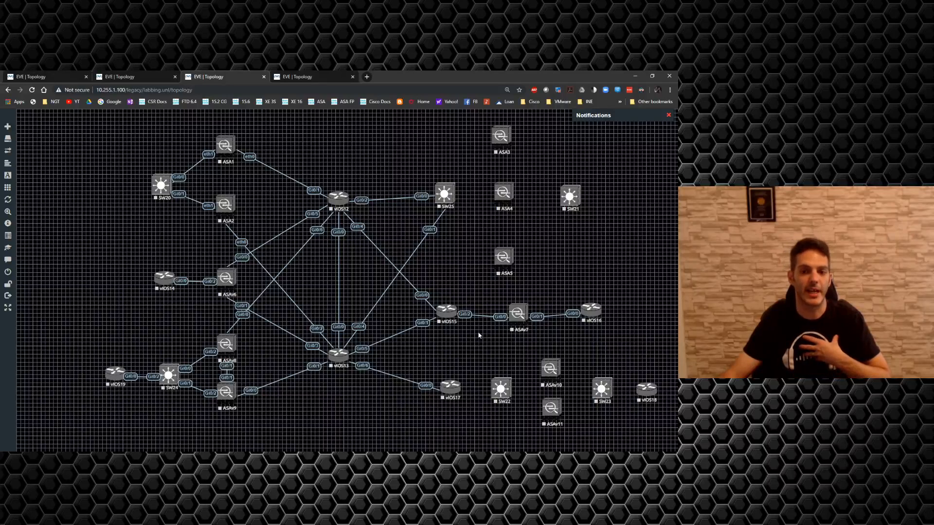
pyautogui.moveTo(611, 327); pyautogui.dragTo(442, 298)
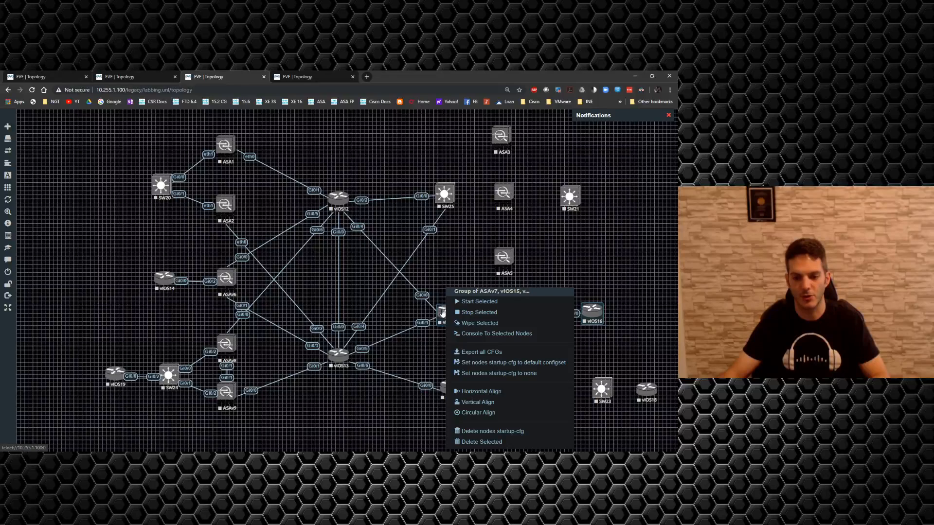
pyautogui.rightClick(441, 311)
pyautogui.click(471, 391)
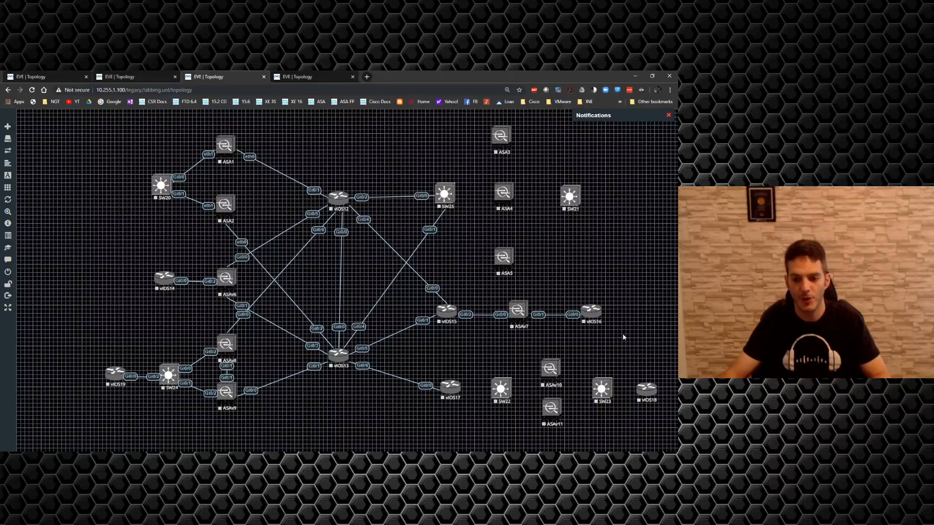
pyautogui.moveTo(623, 337); pyautogui.dragTo(453, 314)
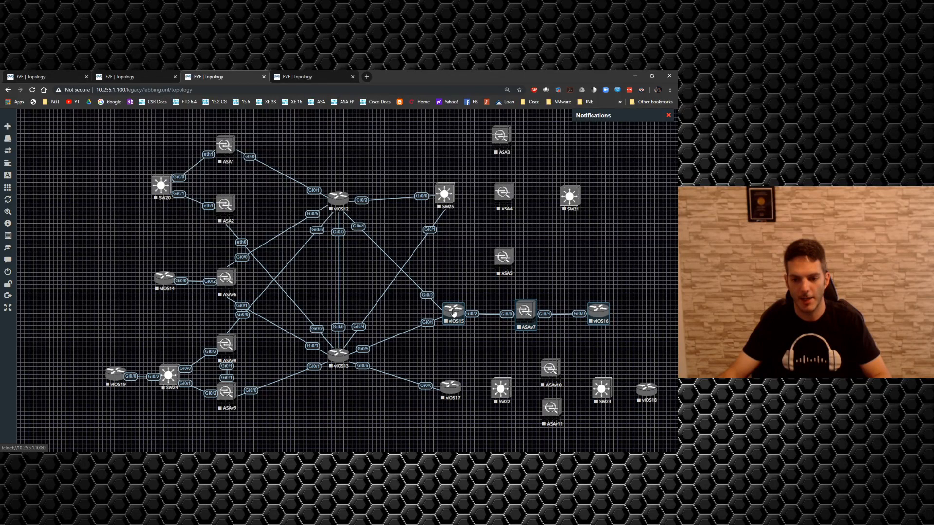
pyautogui.click(442, 342)
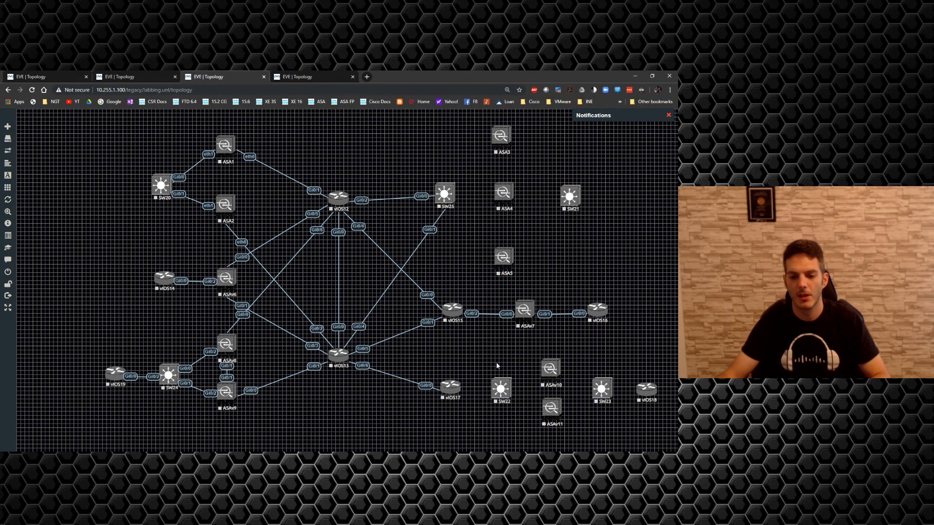
# Step: Connect vIOS17 interface Gi0/1 to SW22 interface Gi0/0, and ASA1 interface eth2 to ASA2 interface eth2
pyautogui.moveTo(460, 387); pyautogui.dragTo(501, 388)
pyautogui.click(364, 337)
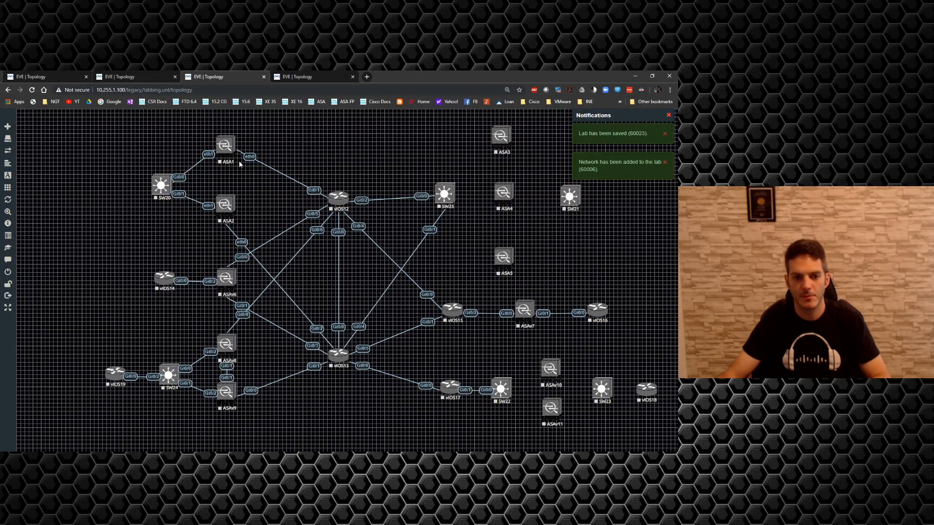
pyautogui.moveTo(234, 145); pyautogui.dragTo(226, 204)
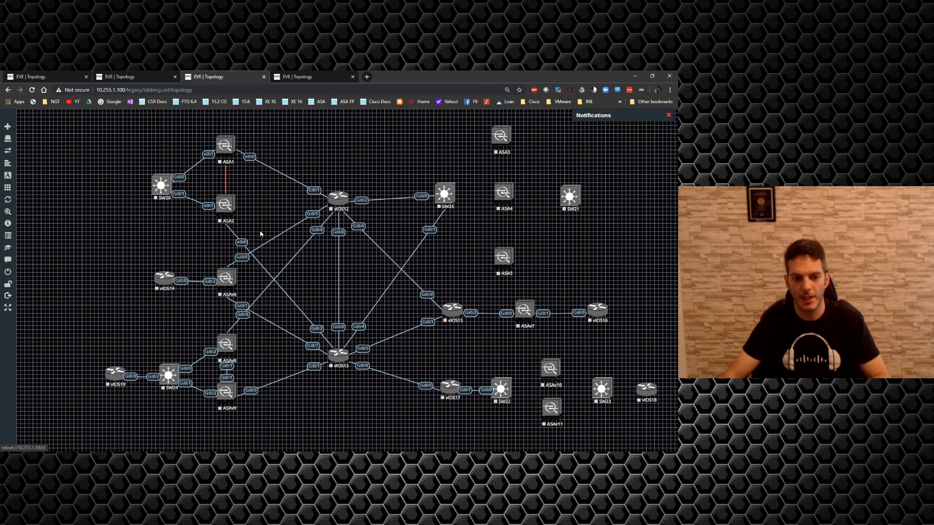
pyautogui.click(355, 335)
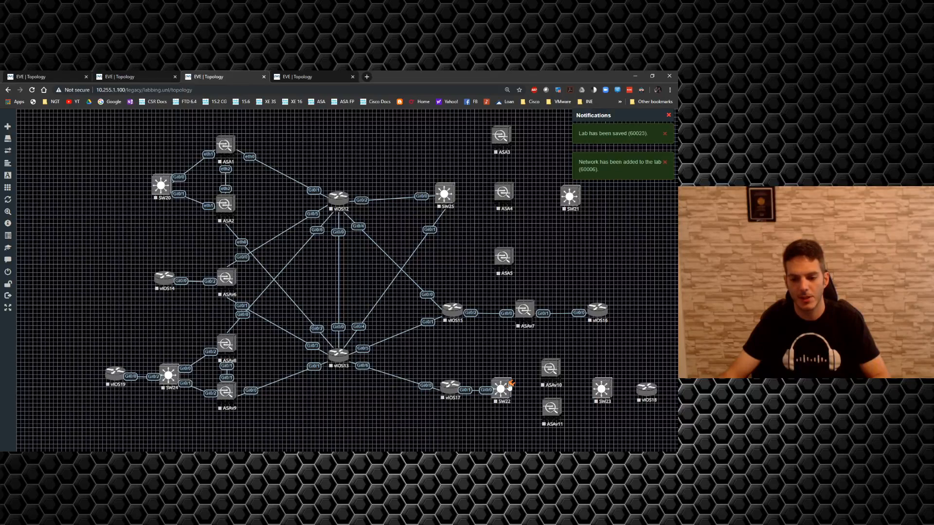
# Step: Connect SW22 interface Gi0/1 to ASAv10 interface Gi0/0, and SW22 interface Gi0/2 to ASAv11 interface Gi0/0
pyautogui.moveTo(508, 385); pyautogui.dragTo(550, 369)
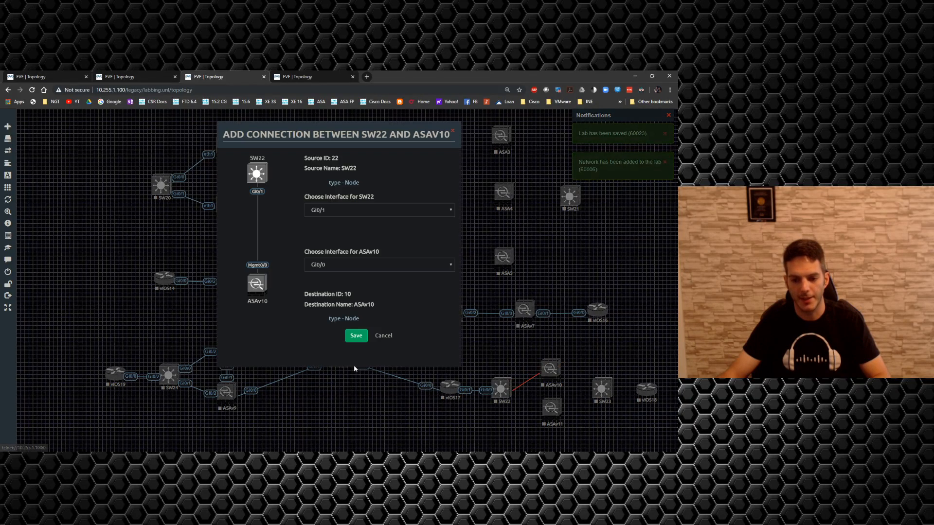
pyautogui.click(356, 335)
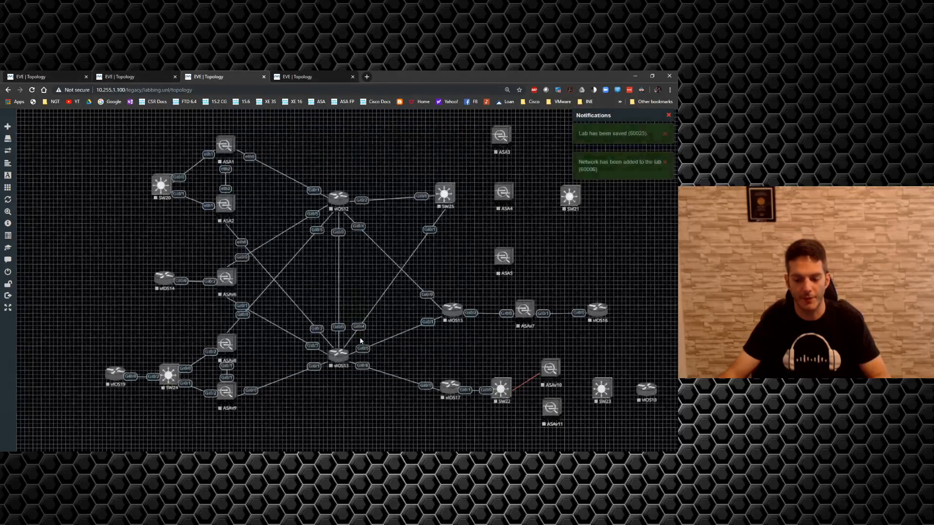
pyautogui.press('F5')
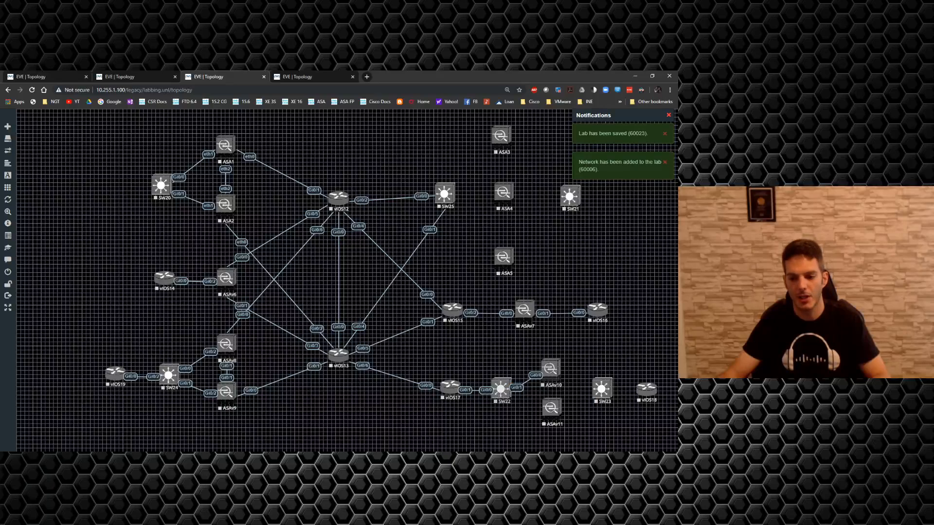
pyautogui.moveTo(509, 384); pyautogui.dragTo(551, 407)
pyautogui.click(356, 335)
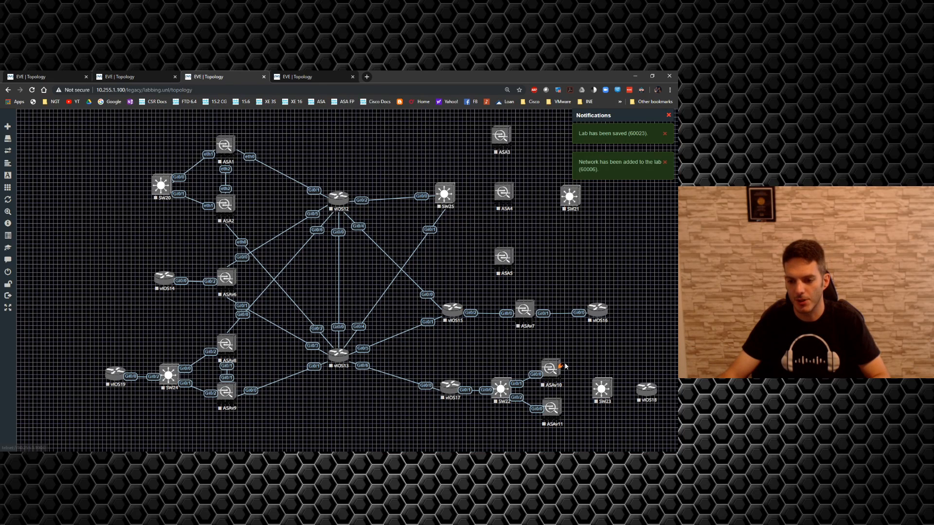
# Step: Connect ASAv10 interface Gi0/1 to SW23 interface Gi0/0, and ASAv11 interface Gi0/1 to SW23 interface Gi0/1
pyautogui.moveTo(560, 365); pyautogui.dragTo(601, 388)
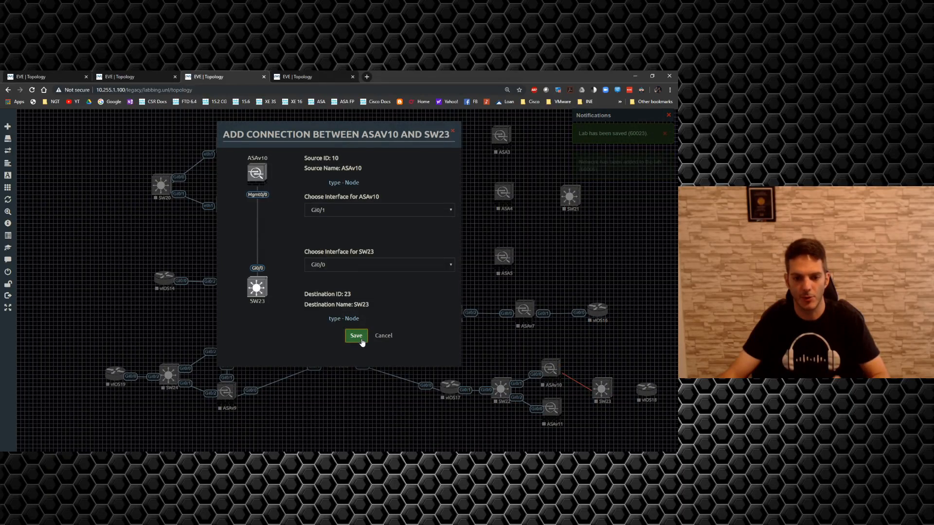
pyautogui.click(356, 335)
pyautogui.press('F5')
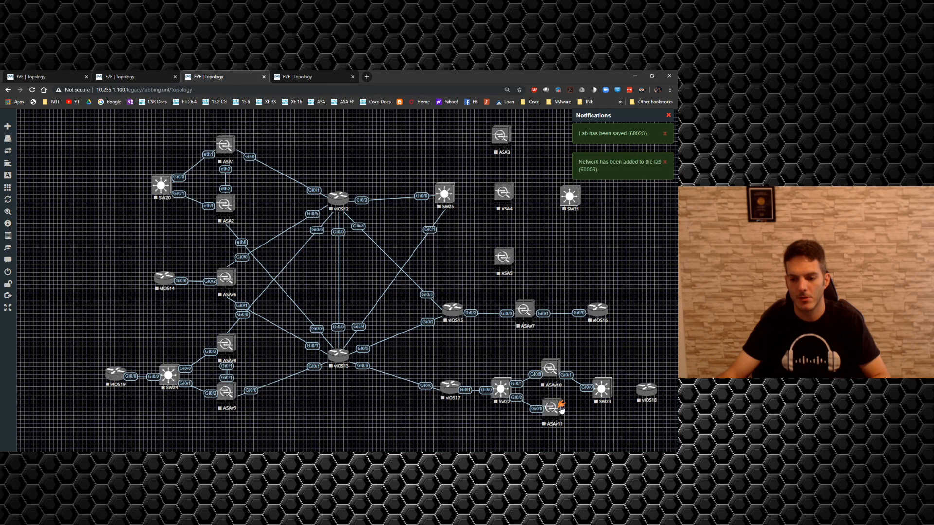
pyautogui.moveTo(561, 408); pyautogui.dragTo(601, 391)
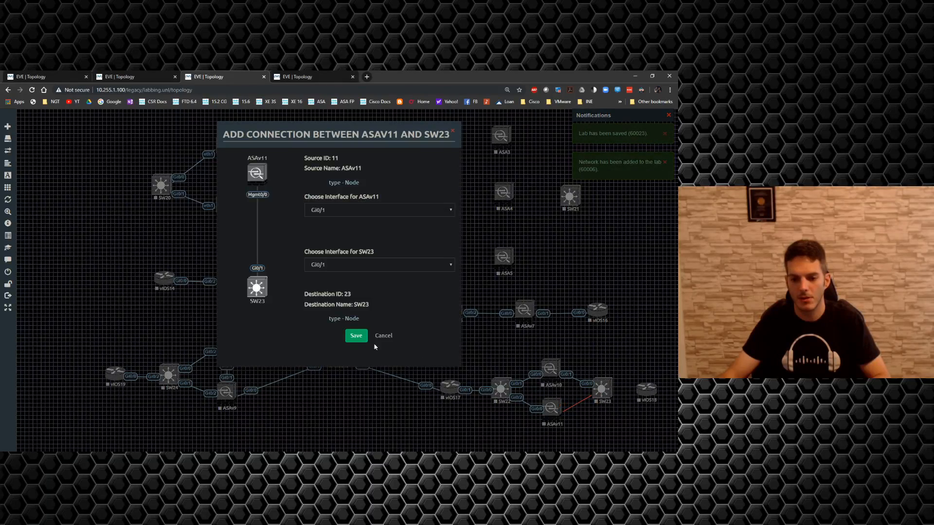
pyautogui.click(356, 340)
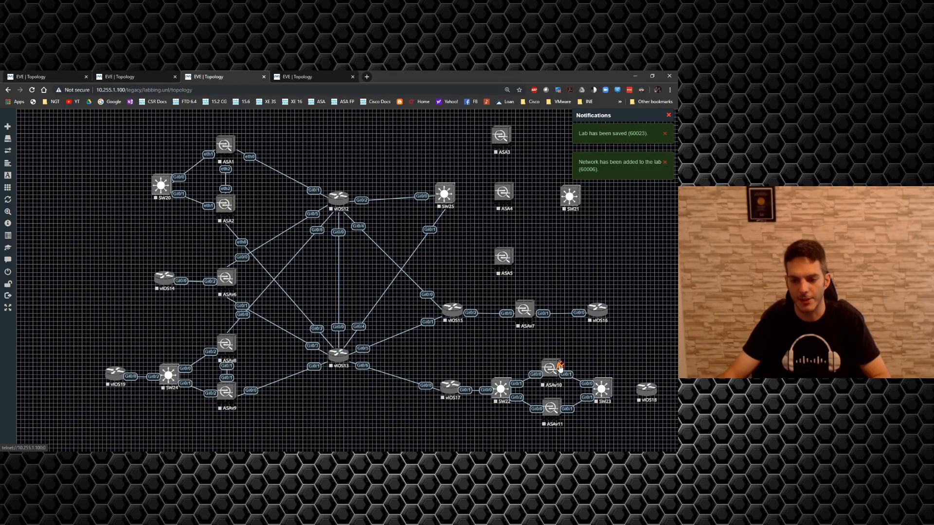
# Step: Connect ASAv10 interface Gi0/2 to ASAv11 interface Gi0/2, and move ASAv10 slightly up
pyautogui.moveTo(555, 369); pyautogui.dragTo(556, 413)
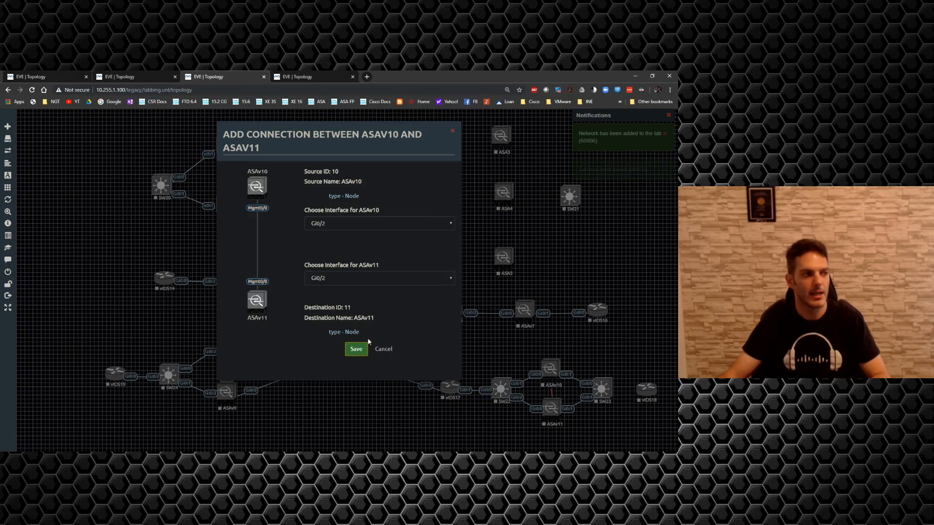
pyautogui.click(356, 346)
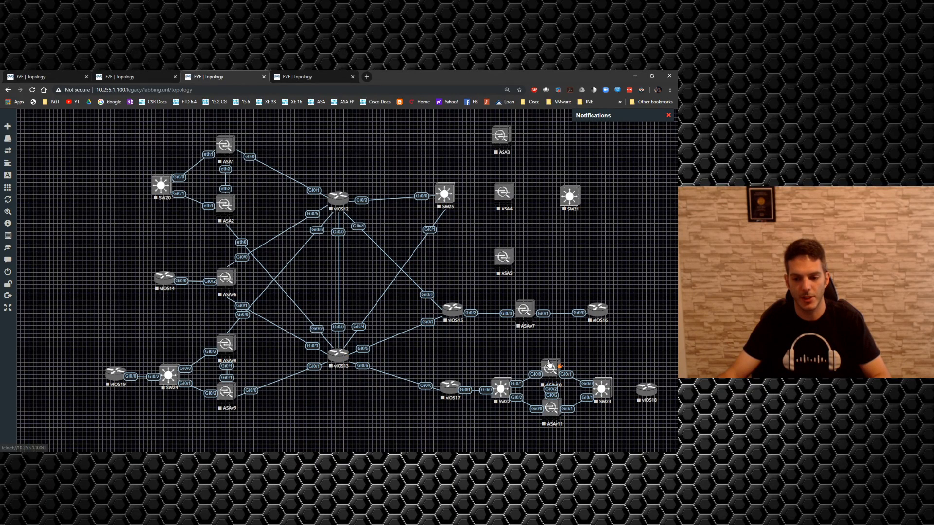
pyautogui.moveTo(549, 365); pyautogui.dragTo(551, 356)
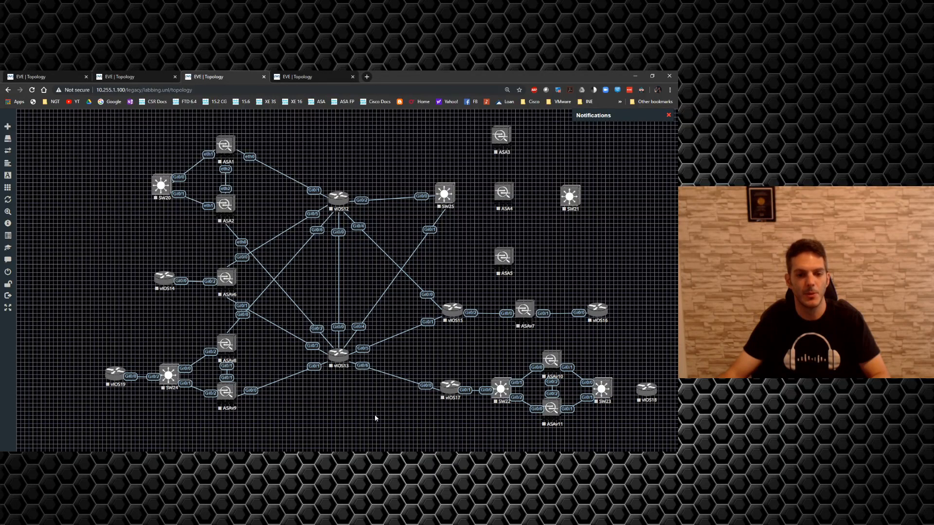
# Step: Connect SW23 interface Gi0/2 to vIOS18 interface Gi0/0, and SW25 interface Gi0/2 to ASA3 interface eth0
pyautogui.moveTo(608, 390)
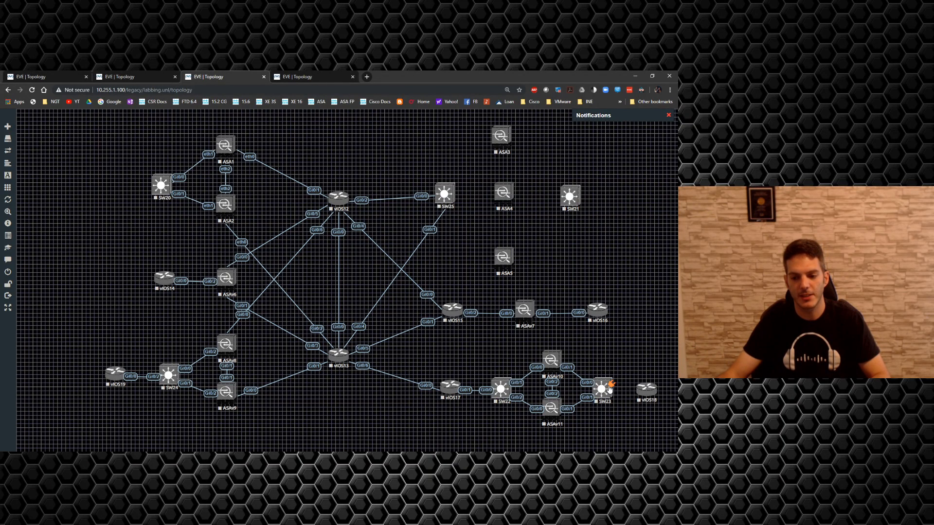
pyautogui.moveTo(612, 385); pyautogui.dragTo(643, 390)
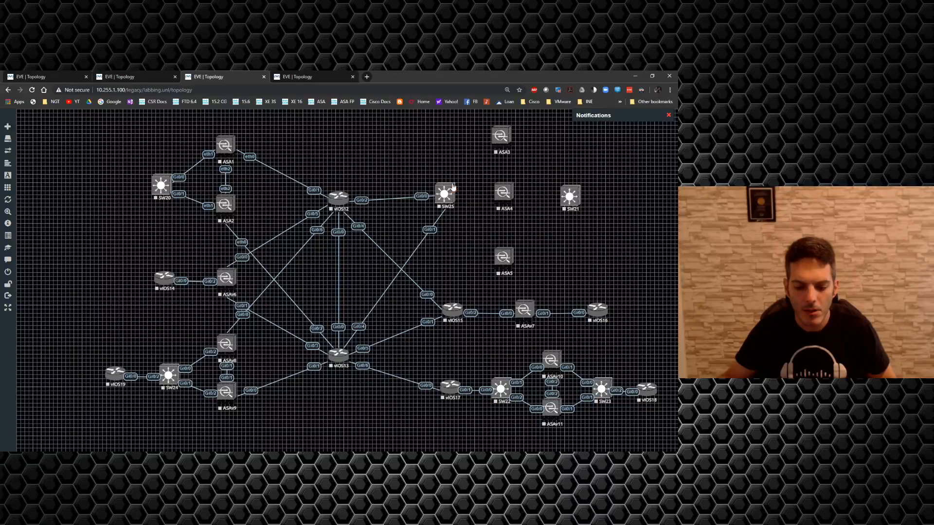
pyautogui.moveTo(456, 194); pyautogui.dragTo(501, 137)
pyautogui.click(354, 335)
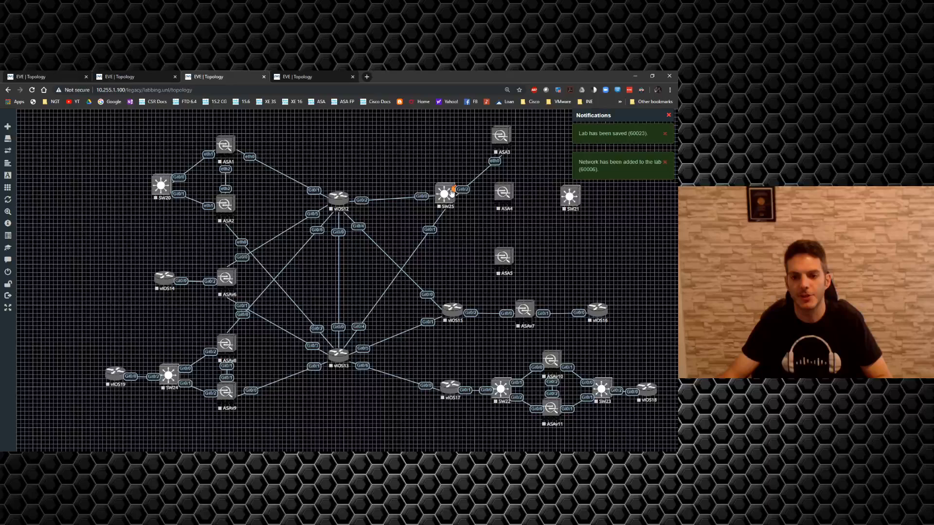
# Step: Connect SW25 interface Gi0/3 to ASA4 interface eth0, and SW25 interface Gi1/0 to ASA5 interface eth0
pyautogui.moveTo(452, 191); pyautogui.dragTo(503, 194)
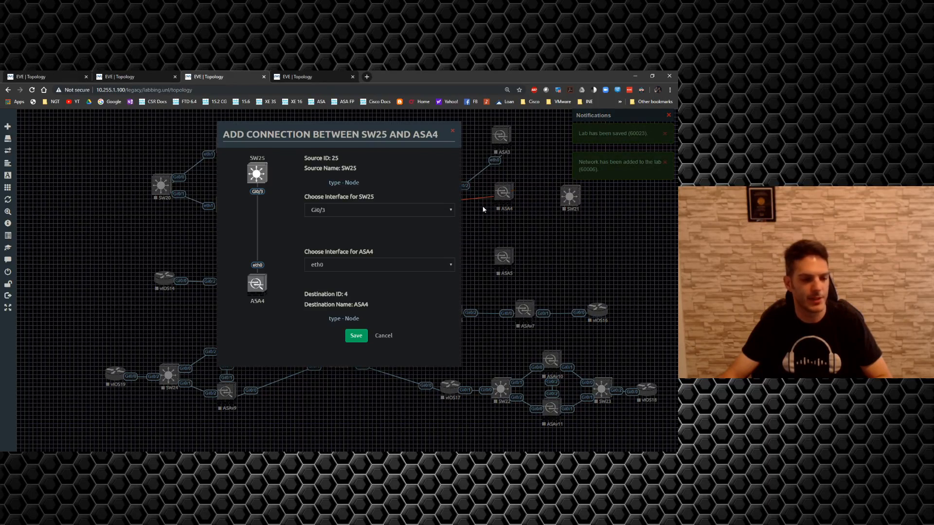
pyautogui.click(355, 336)
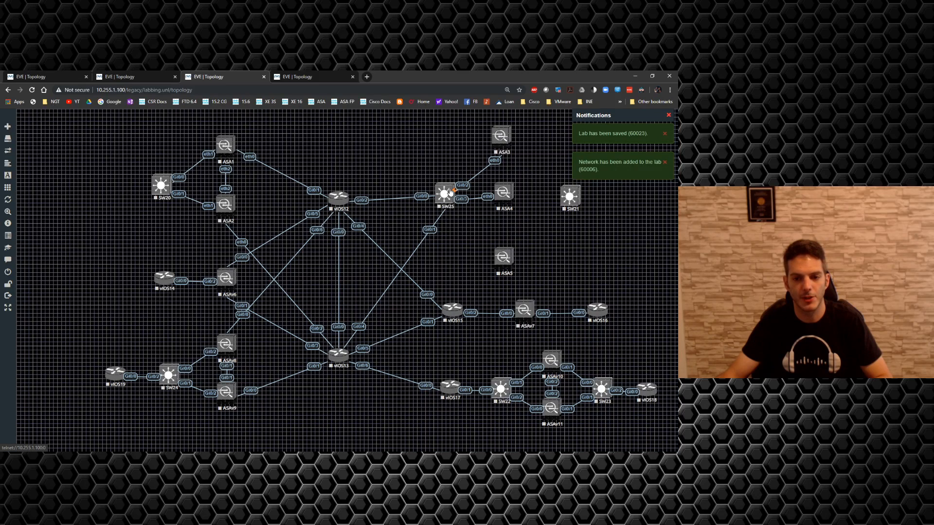
pyautogui.moveTo(443, 194); pyautogui.dragTo(500, 263)
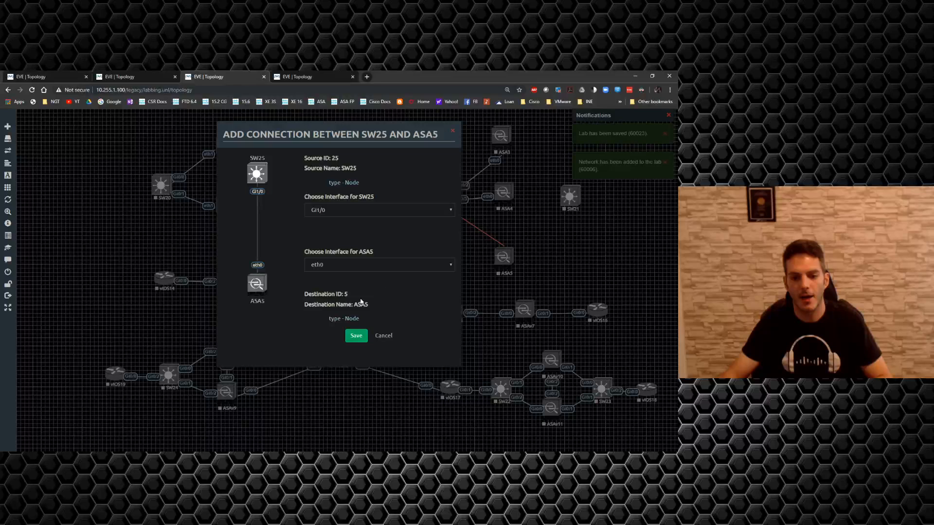
pyautogui.click(351, 336)
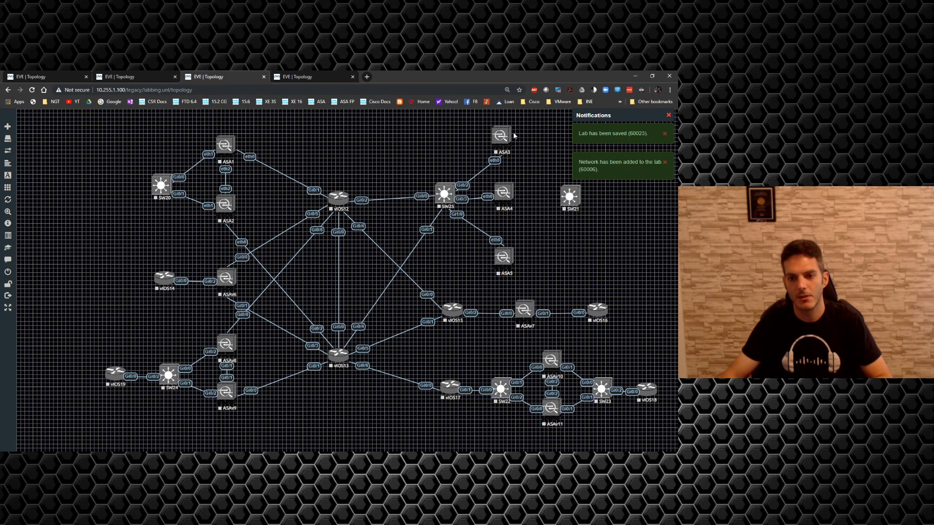
# Step: Connect eth1 of ASA3, ASA4 and ASA5 to SW21 interfaces Gi0/0, Gi0/1 and Gi0/2 respectively
pyautogui.moveTo(514, 135); pyautogui.dragTo(568, 192)
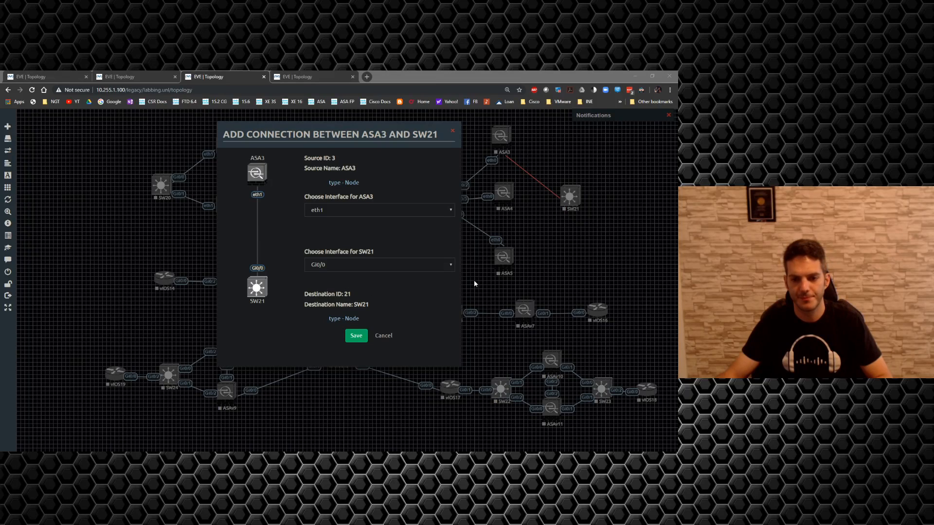
pyautogui.click(356, 337)
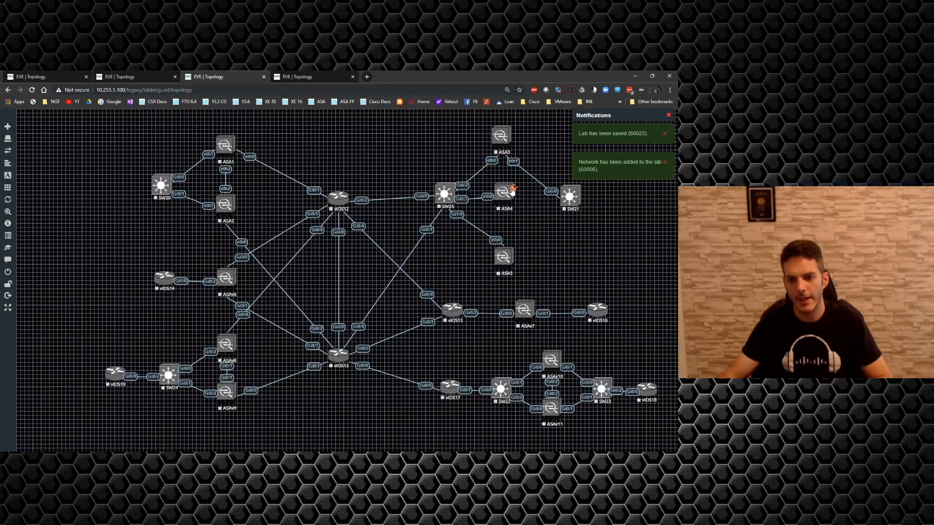
pyautogui.moveTo(512, 192); pyautogui.dragTo(569, 196)
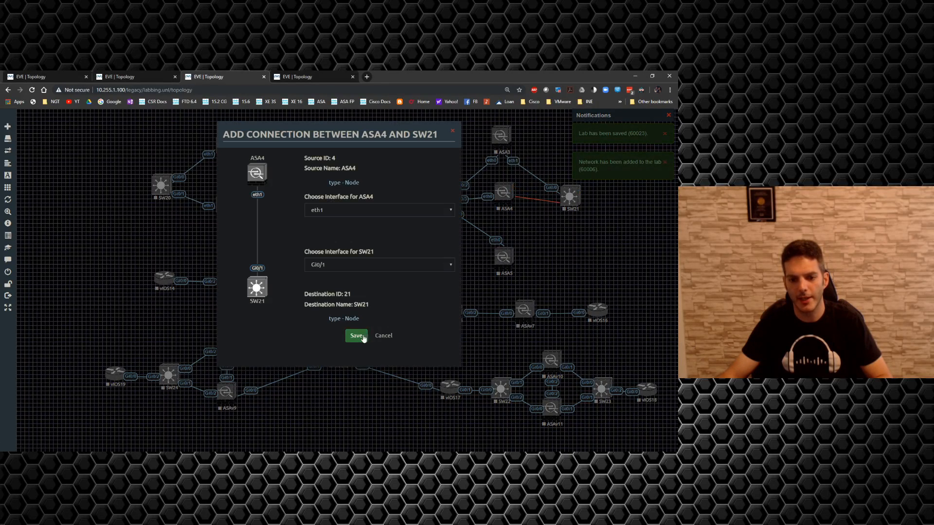
pyautogui.click(362, 337)
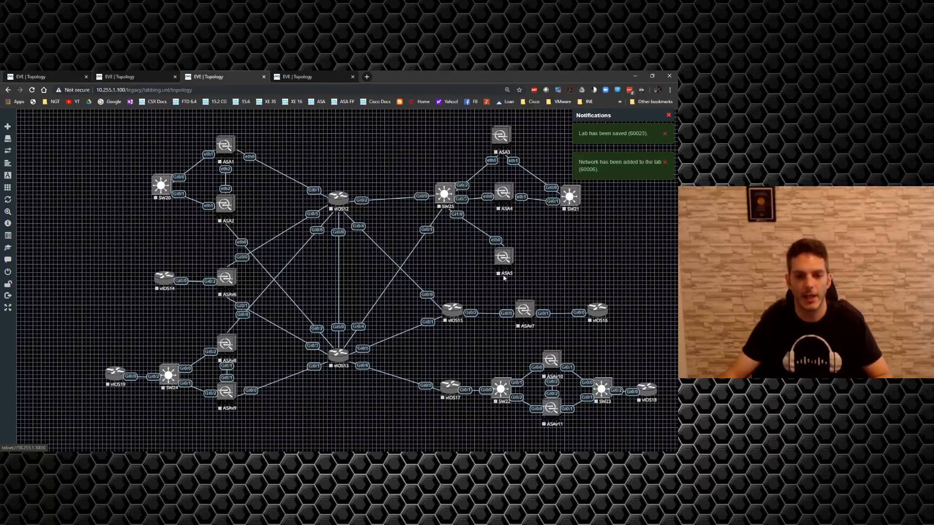
pyautogui.moveTo(512, 253); pyautogui.dragTo(569, 196)
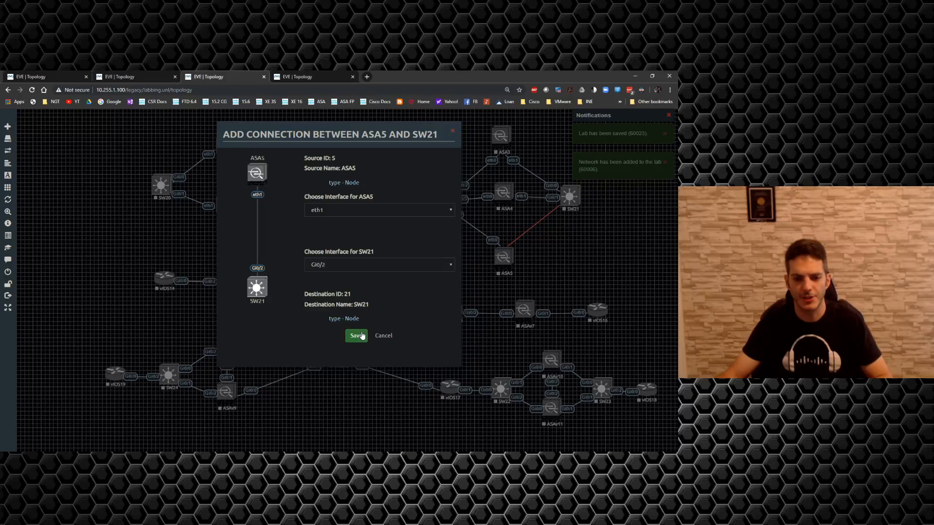
pyautogui.click(362, 335)
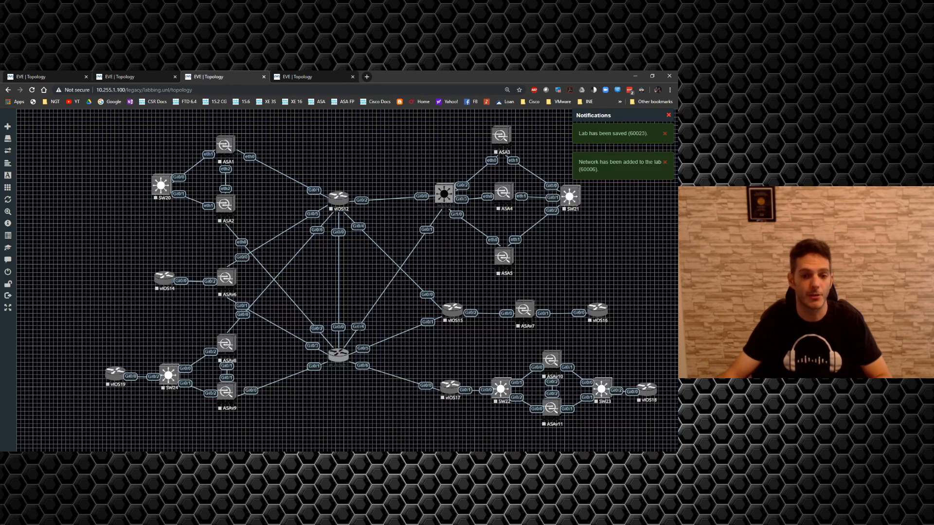
# Step: Select all nodes of the topology, shift them together slightly to the left, and clear the selection
pyautogui.moveTo(69, 141); pyautogui.dragTo(662, 436)
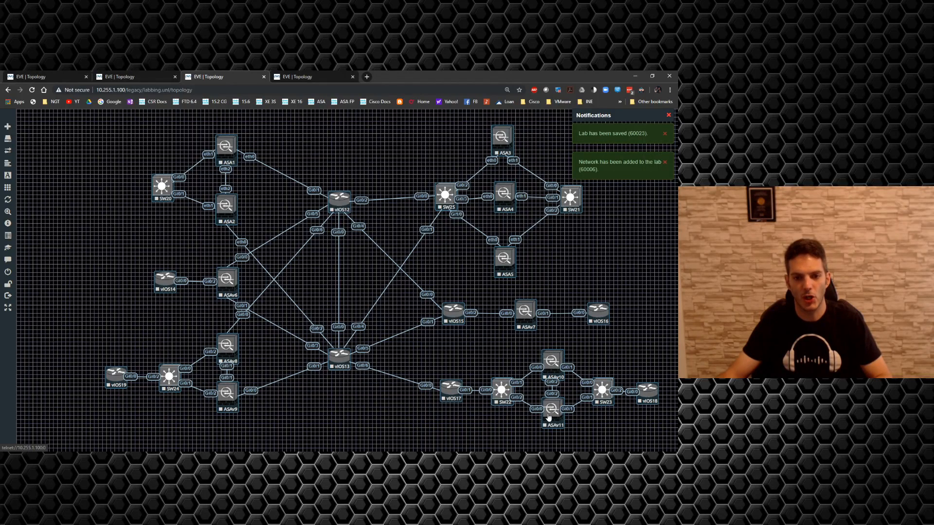
pyautogui.moveTo(558, 418); pyautogui.dragTo(520, 420)
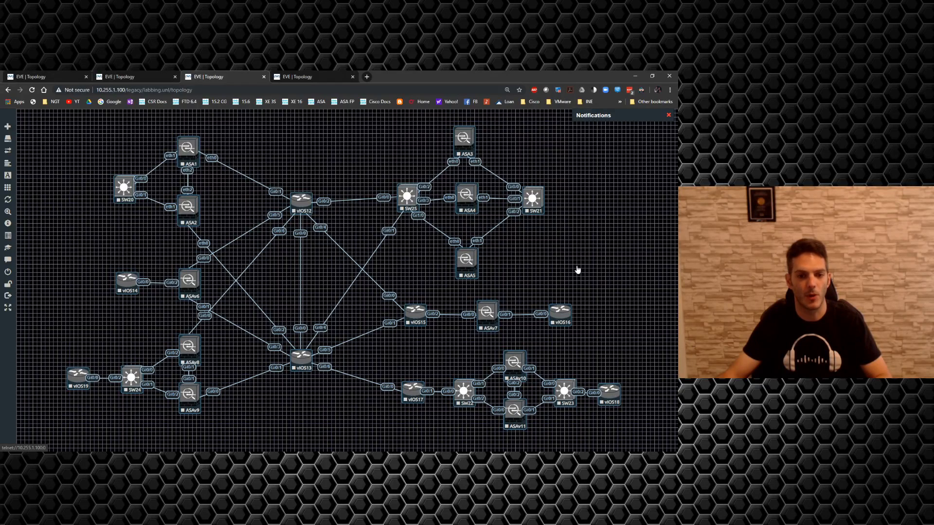
pyautogui.click(571, 248)
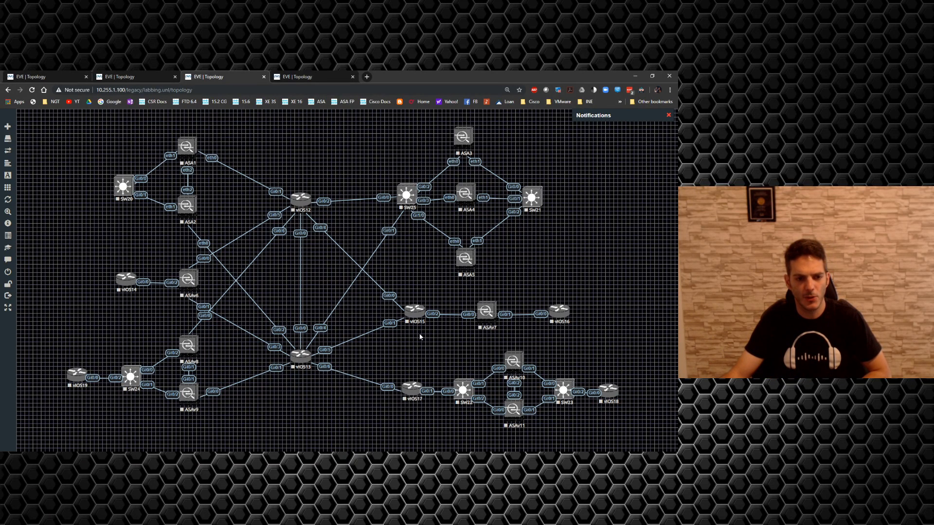
# Step: Check the EVE-NG server status for resource usage and running nodes, and close the overview
pyautogui.moveTo(20, 273)
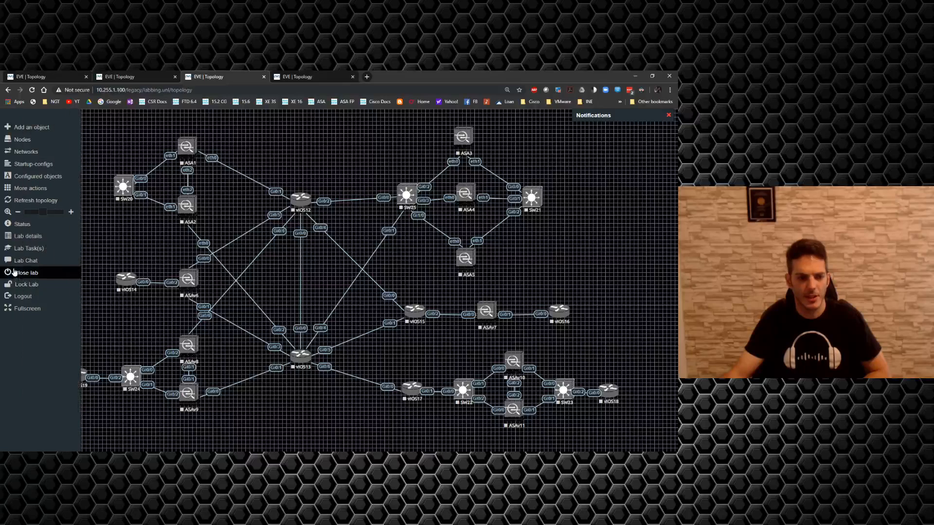
pyautogui.click(22, 226)
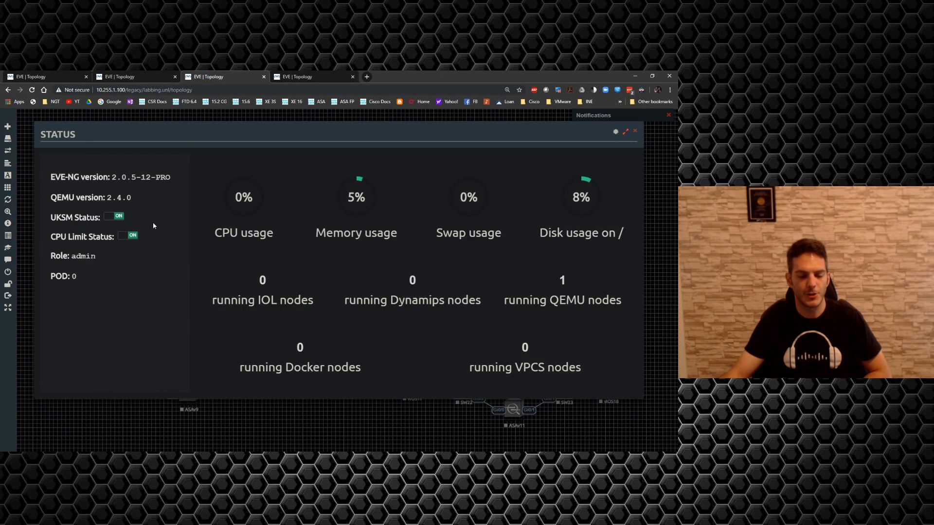
pyautogui.click(145, 119)
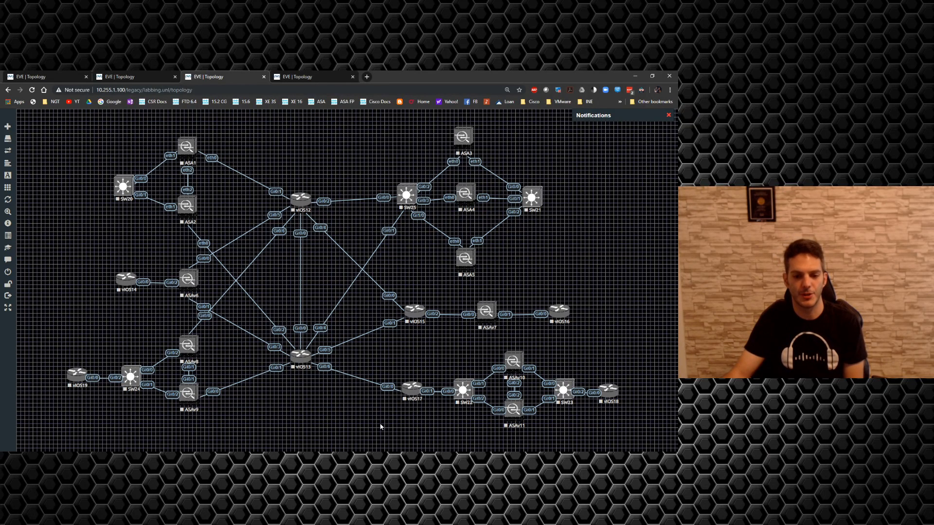
# Step: Add a text object with the default wording in the empty area between ASA1 and ASA3, above vIOS12
pyautogui.rightClick(246, 151)
pyautogui.click(257, 206)
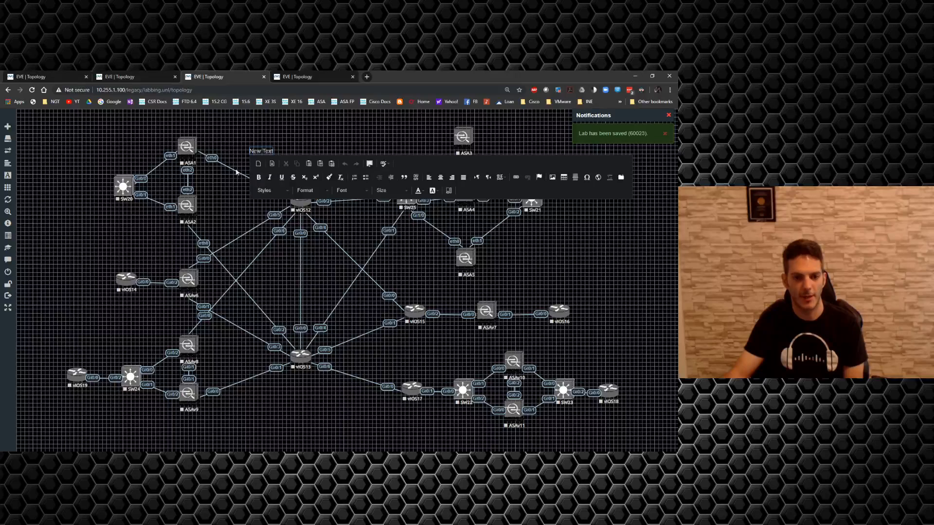
pyautogui.click(369, 133)
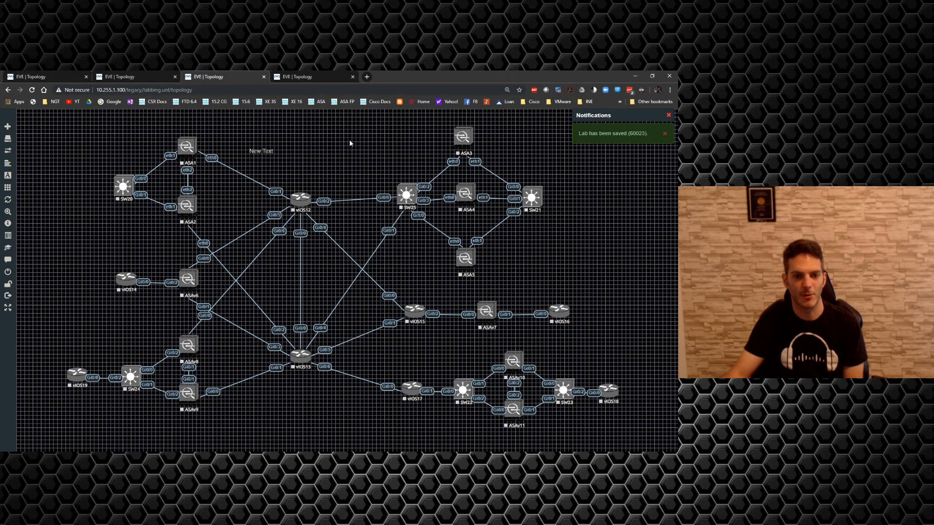